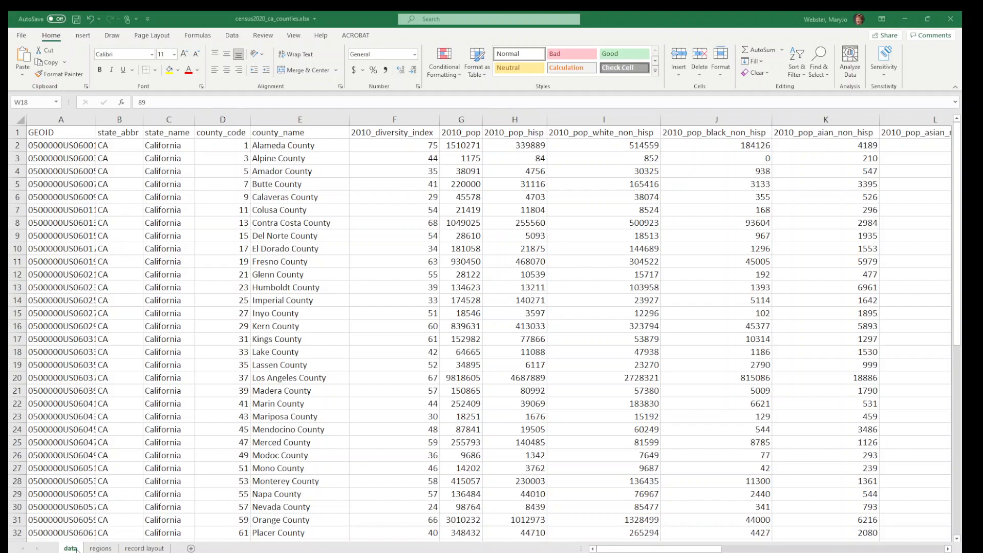
# Open the record layout sheet and examine the 2010 field descriptions, highlighting rows 7 to 16 and the Hispanic and race rows 9 to 16.
pyautogui.click(143, 548)
pyautogui.click(143, 548)
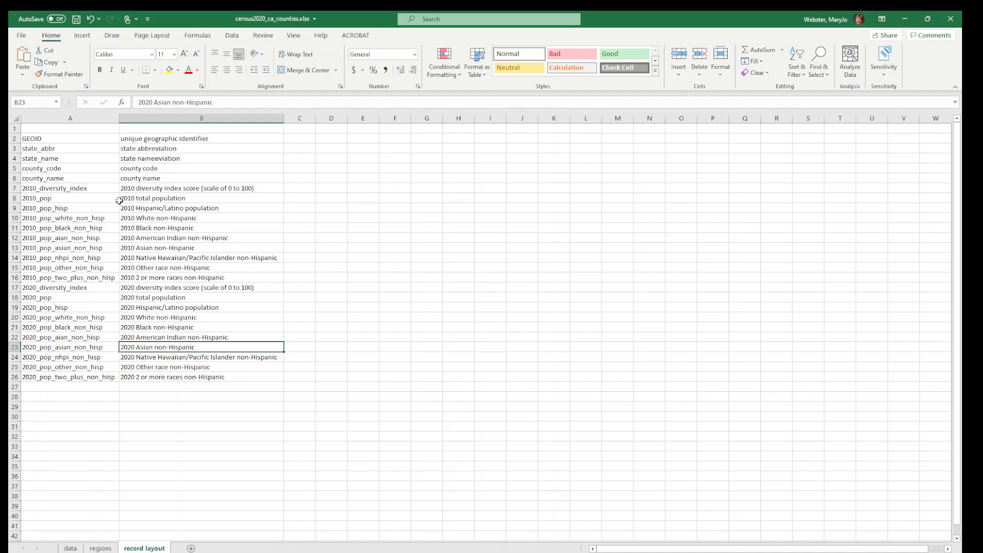
pyautogui.click(14, 178)
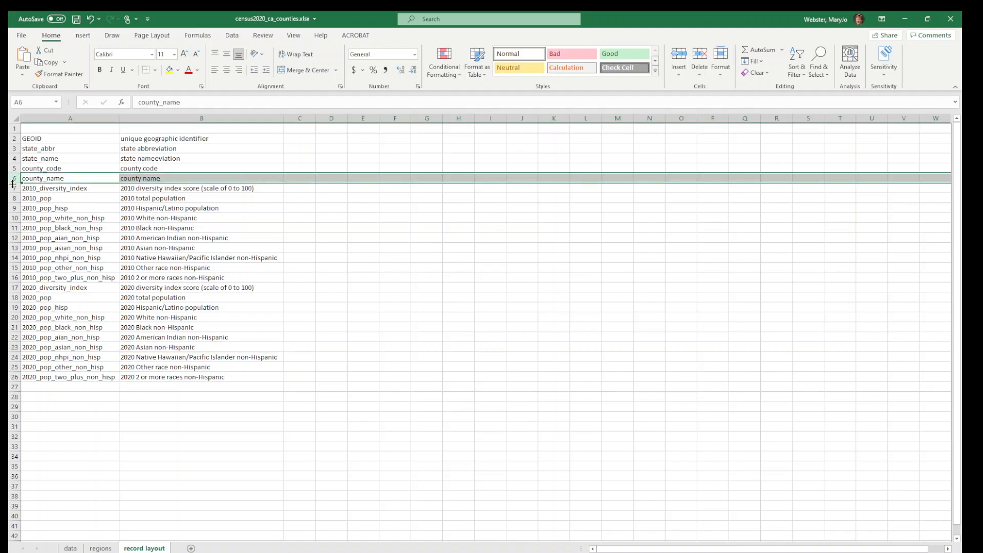
pyautogui.moveTo(10, 188); pyautogui.dragTo(9, 278)
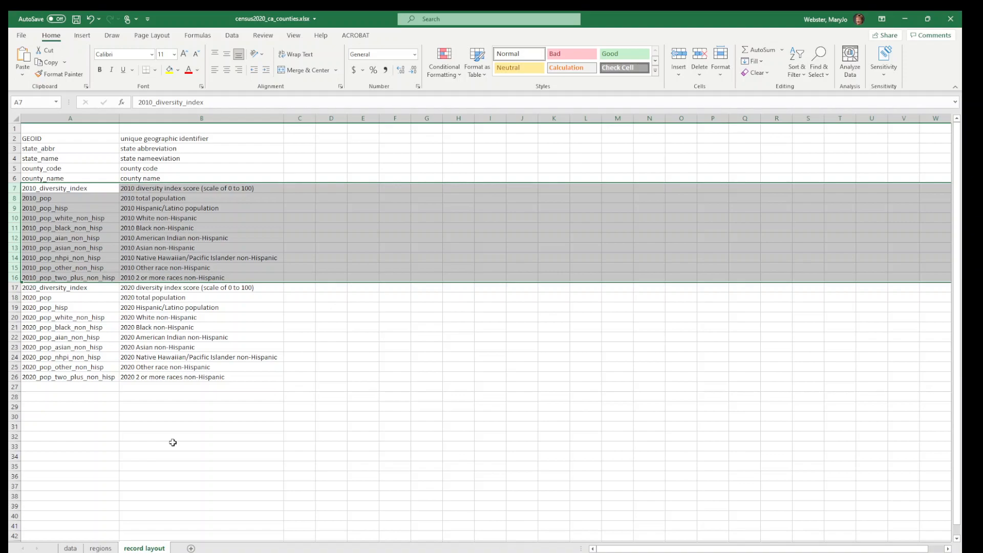
pyautogui.click(137, 208)
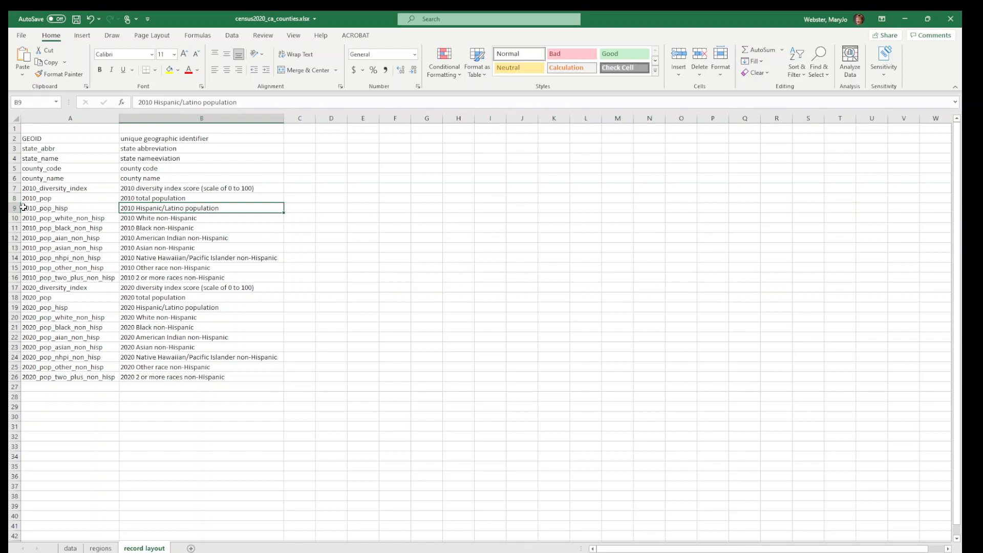
pyautogui.moveTo(13, 208); pyautogui.dragTo(11, 277)
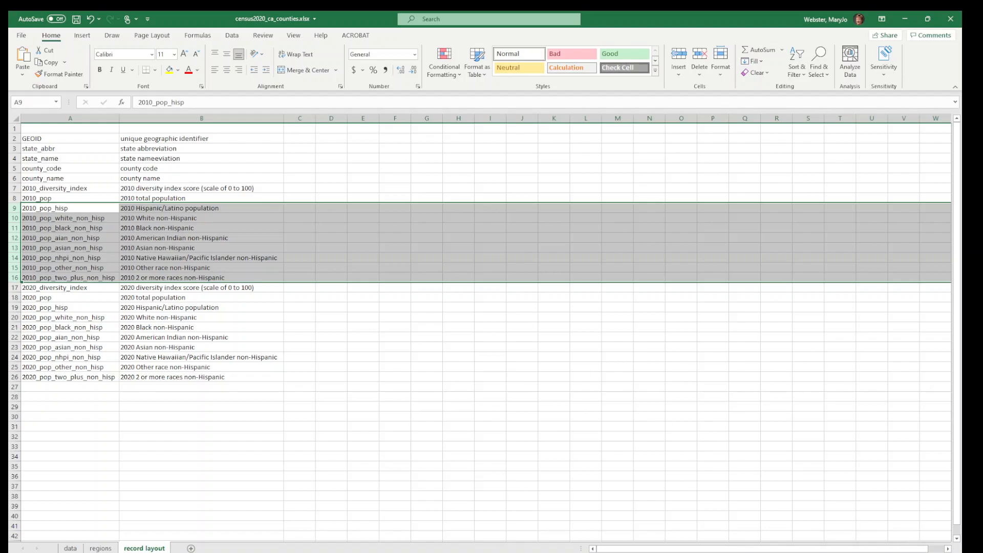
# Examine the record layout's enlarged descriptions of the 2010 diversity index and the 2010 and 2020 population fields by race and ethnicity.
pyautogui.click(935, 552)
pyautogui.click(935, 552)
pyautogui.click(935, 552)
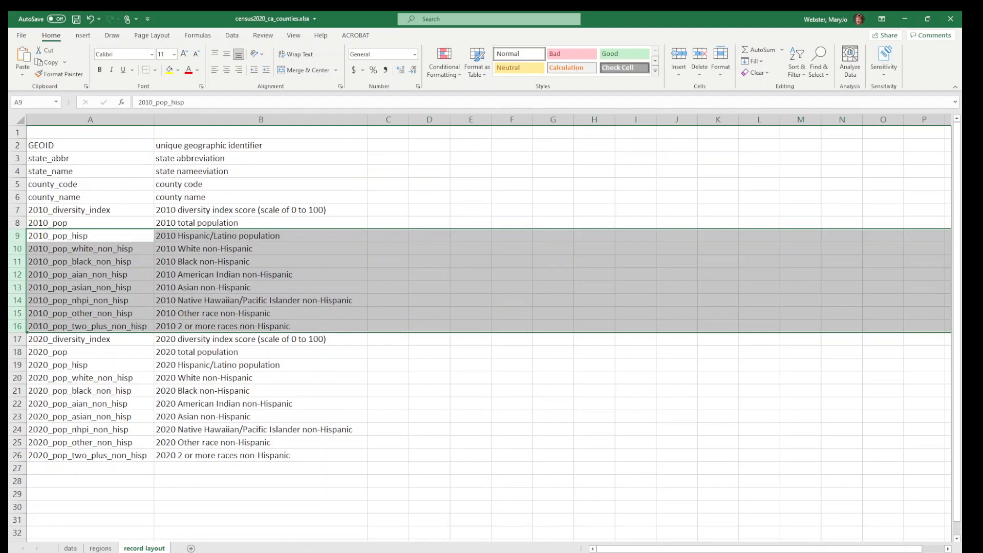
pyautogui.click(935, 552)
pyautogui.click(935, 552)
pyautogui.click(935, 552)
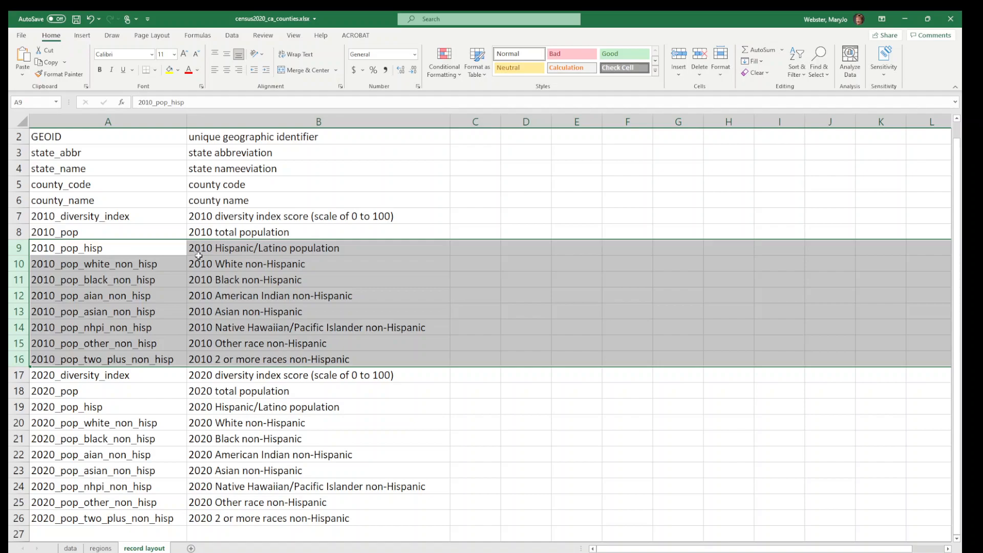
pyautogui.click(239, 214)
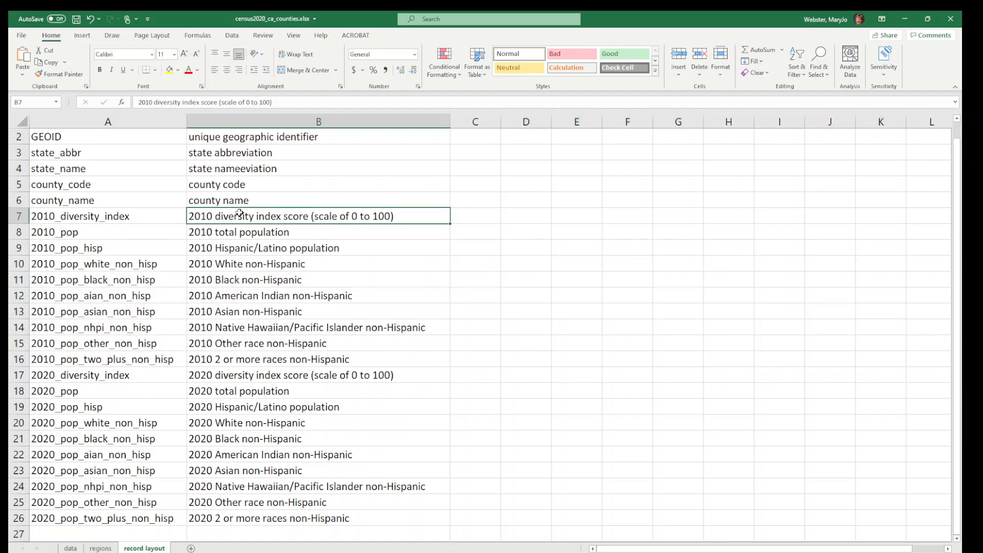
pyautogui.click(19, 216)
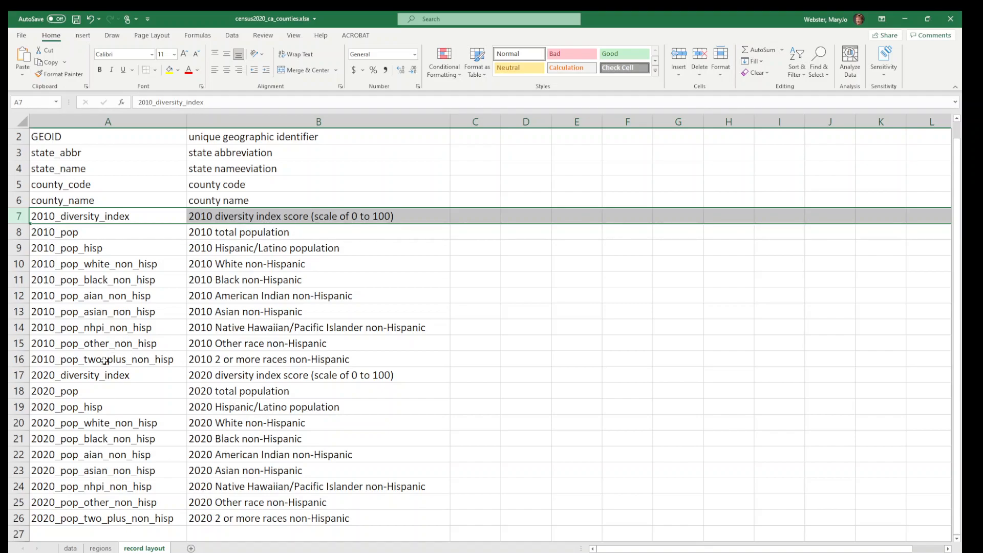
pyautogui.click(60, 249)
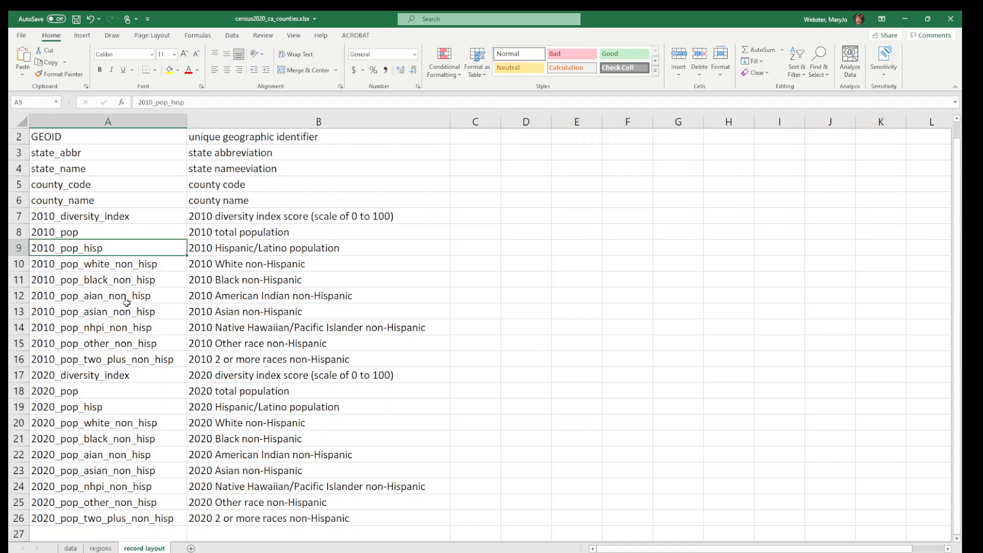
pyautogui.click(108, 267)
pyautogui.click(106, 277)
pyautogui.click(113, 296)
pyautogui.click(114, 428)
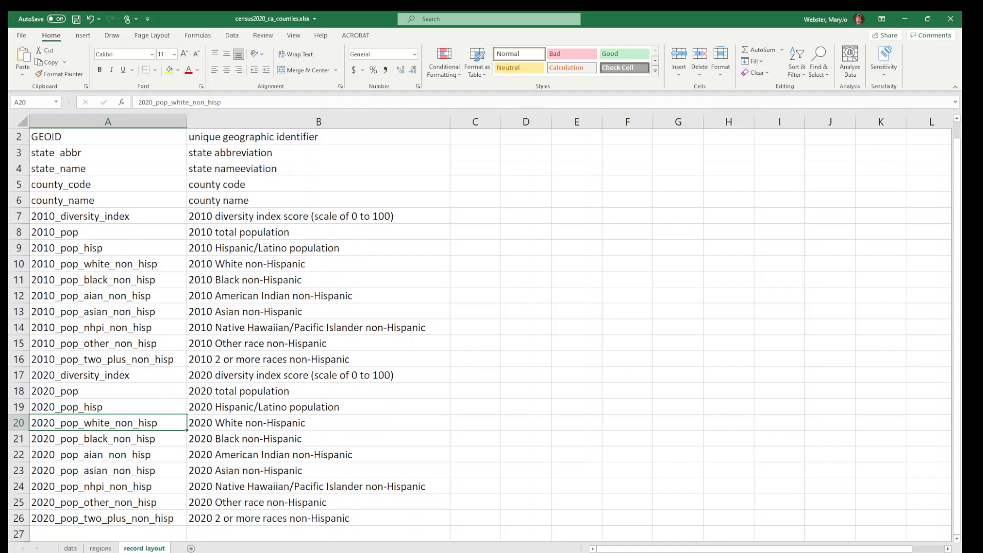
# Review the extent of the data sheet, from its last county row, Yuba County, back up to the header row.
pyautogui.click(101, 548)
pyautogui.click(71, 548)
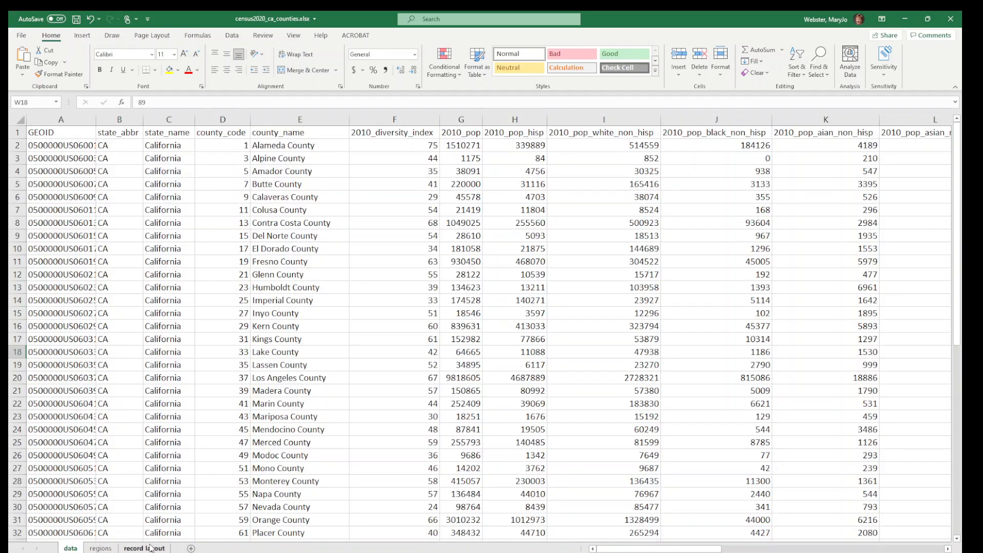
pyautogui.click(224, 338)
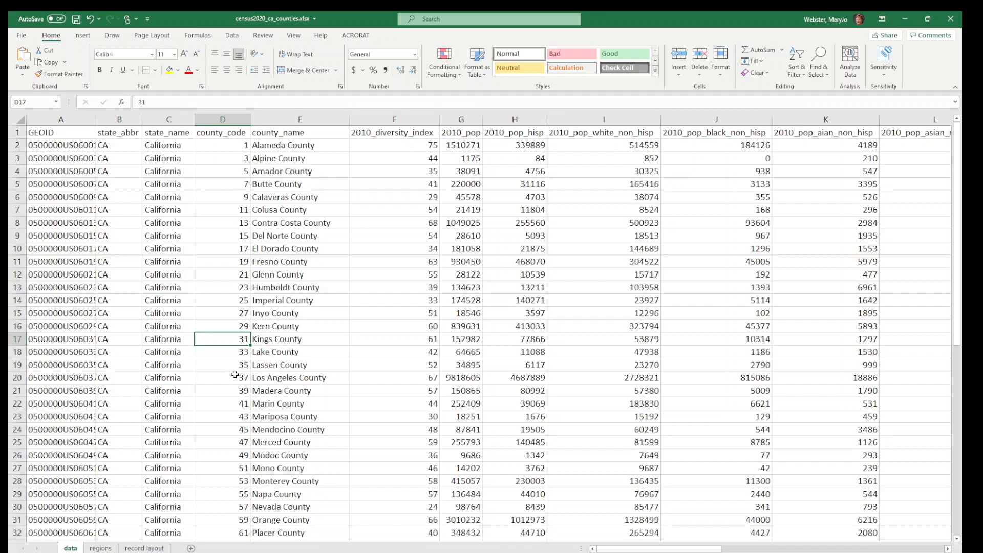
pyautogui.press('pagedown')
pyautogui.press('pagedown')
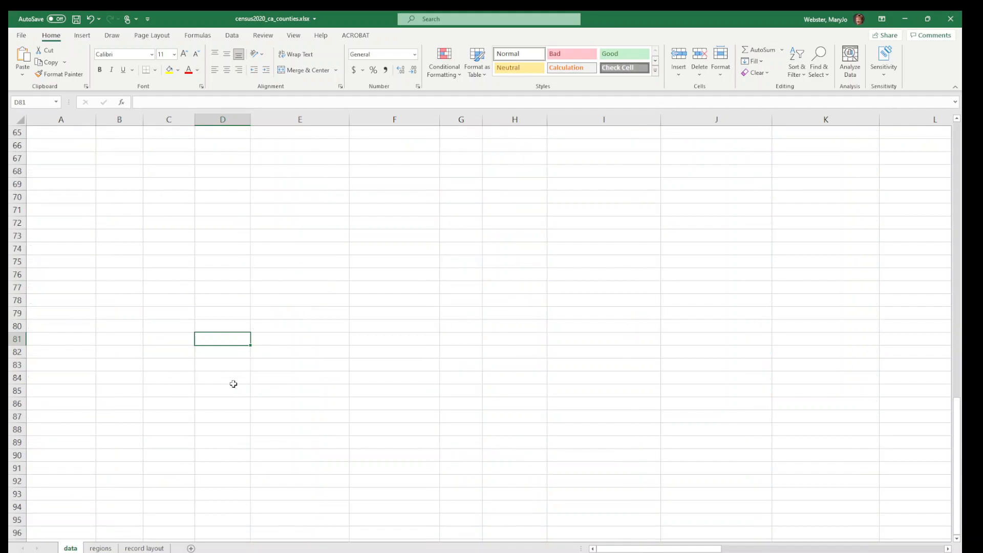
pyautogui.press('pageup')
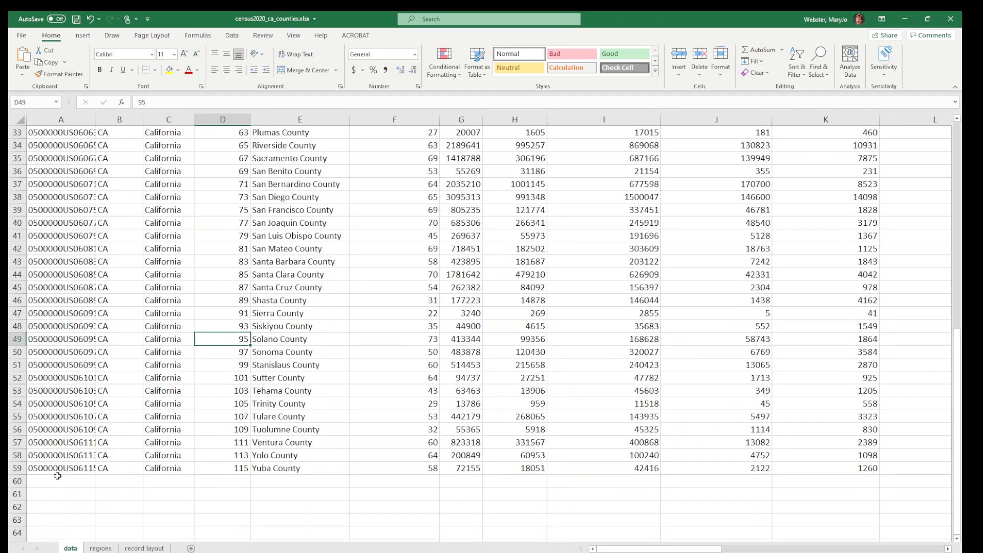
pyautogui.click(11, 467)
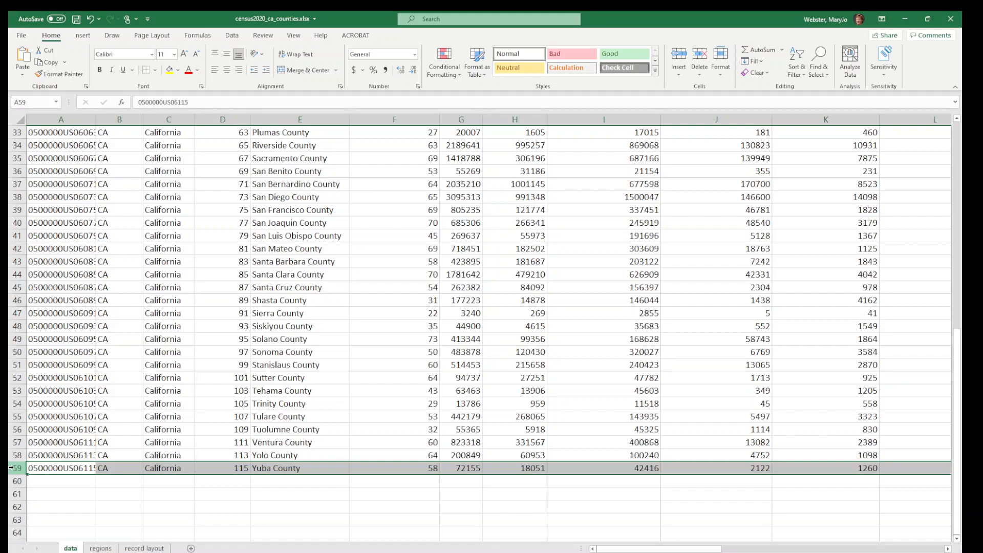
pyautogui.press('pageup')
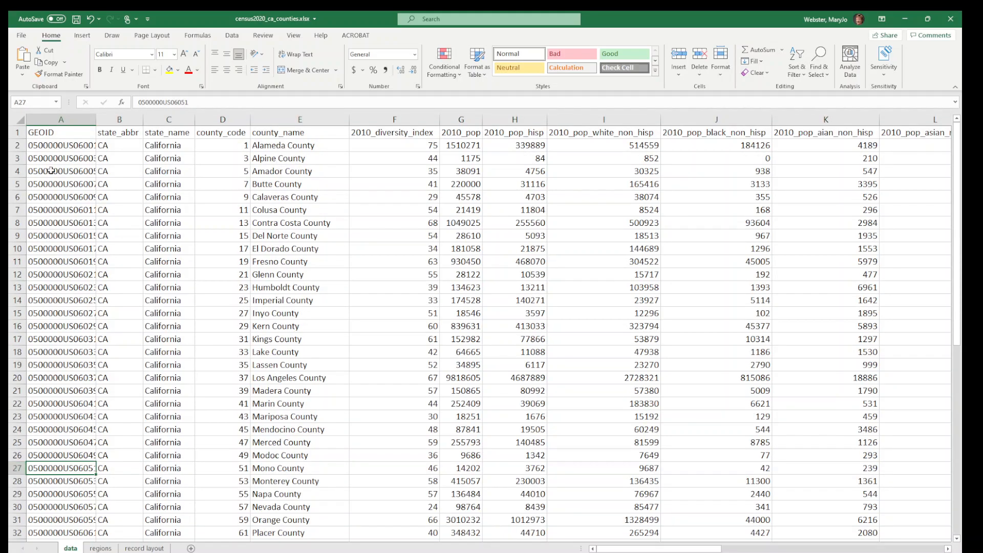
pyautogui.click(15, 132)
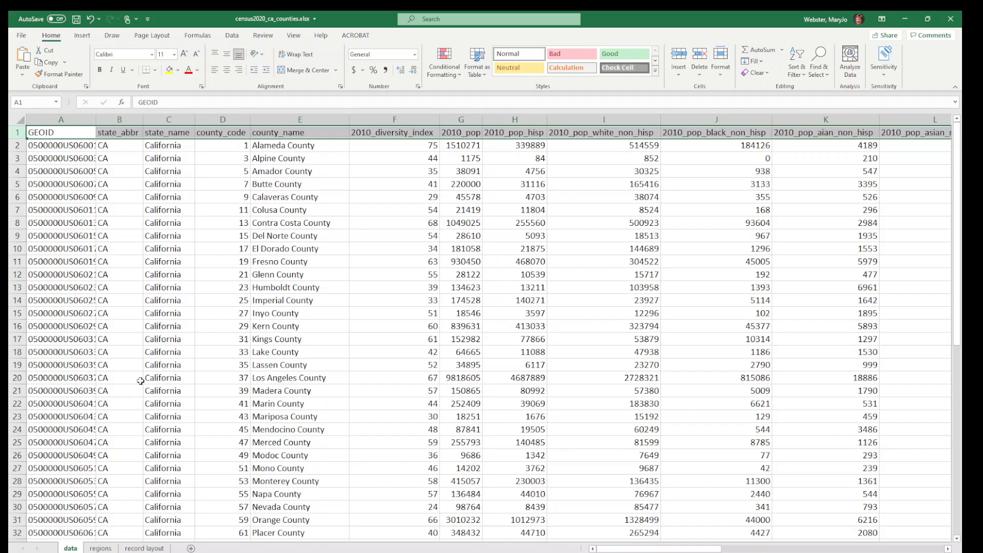
# On the regions sheet, fit the Region column's width to its contents.
pyautogui.click(100, 548)
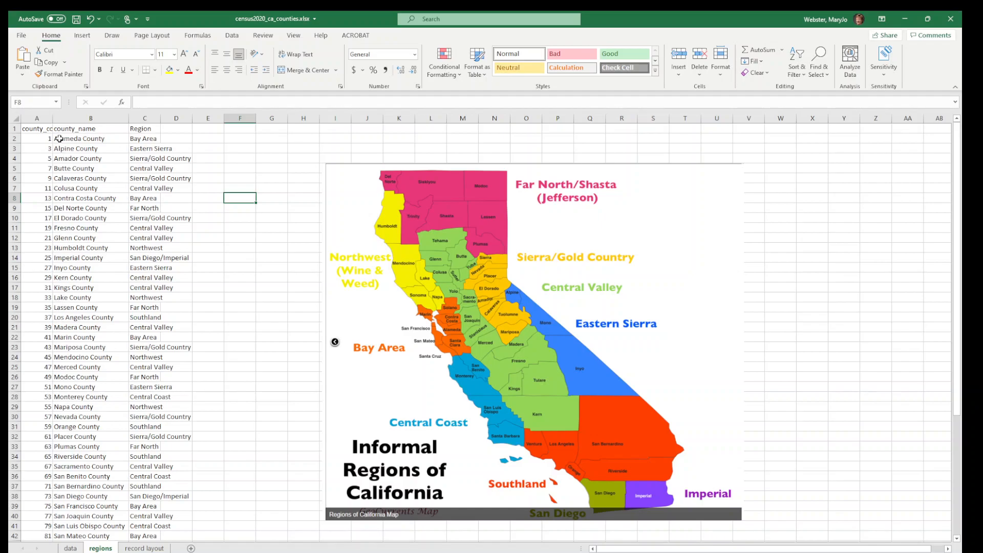
pyautogui.doubleClick(162, 116)
pyautogui.click(155, 180)
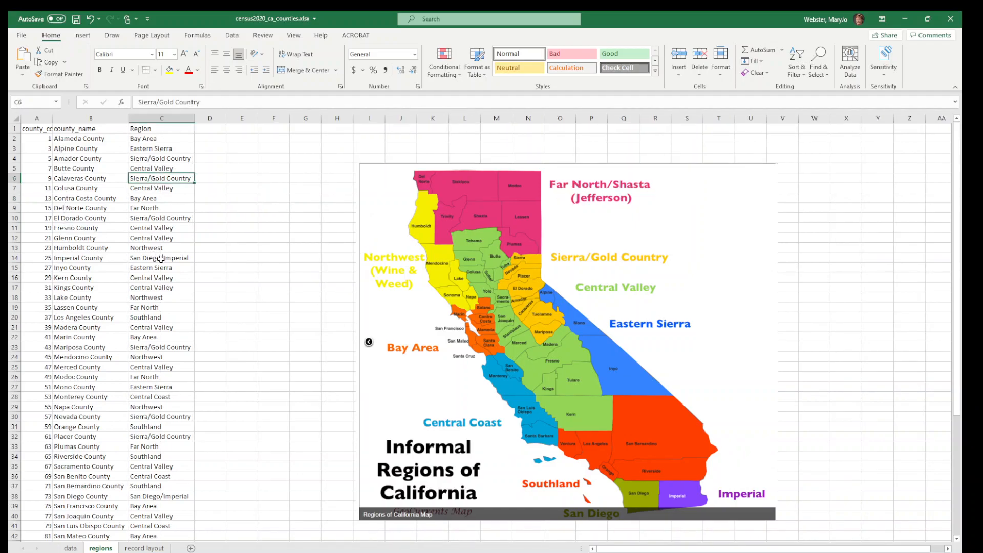
# Examine the data sheet's population columns, from 2010_pop and 2010_pop_hisp across to 2020_pop_two_plus_non_hisp, and return to the first columns.
pyautogui.click(71, 548)
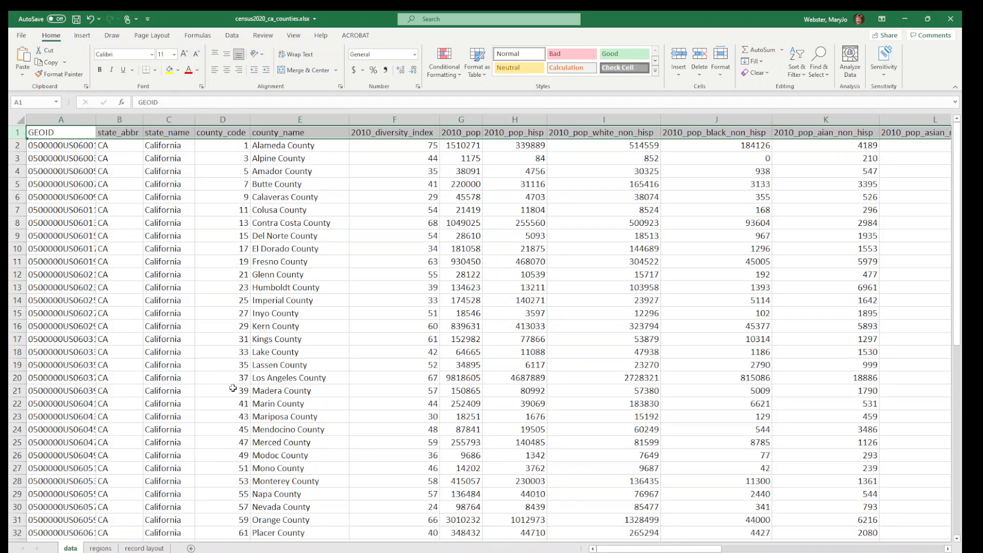
pyautogui.click(290, 378)
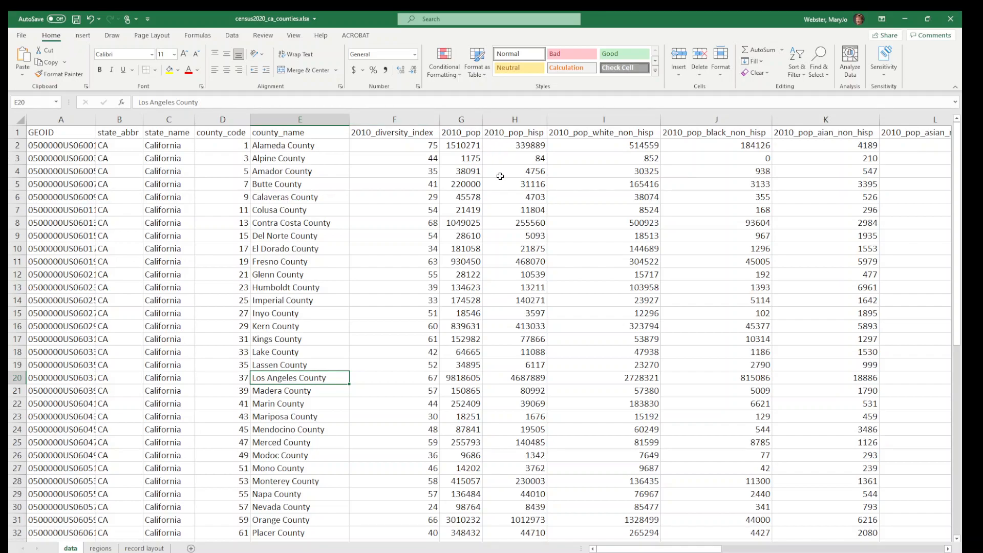
pyautogui.click(466, 119)
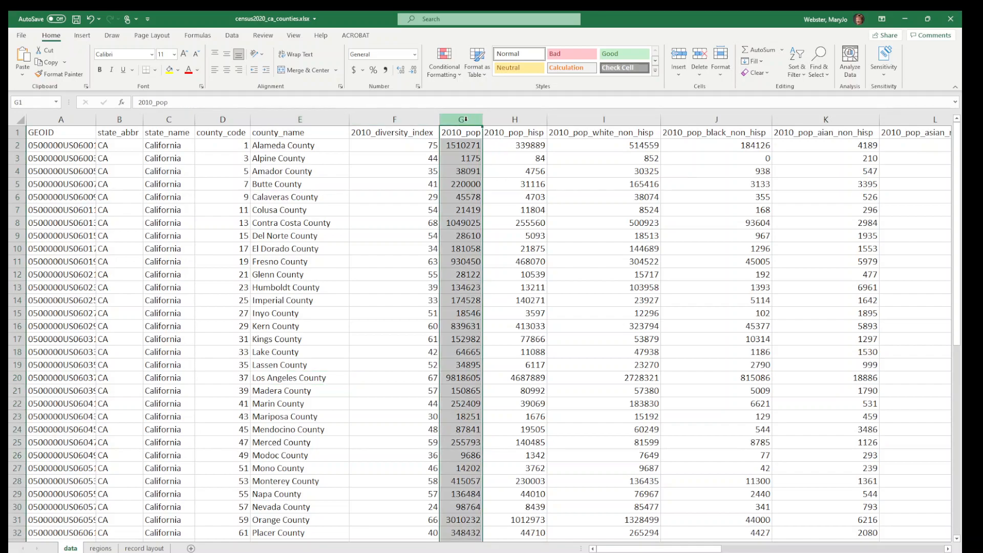
pyautogui.click(488, 119)
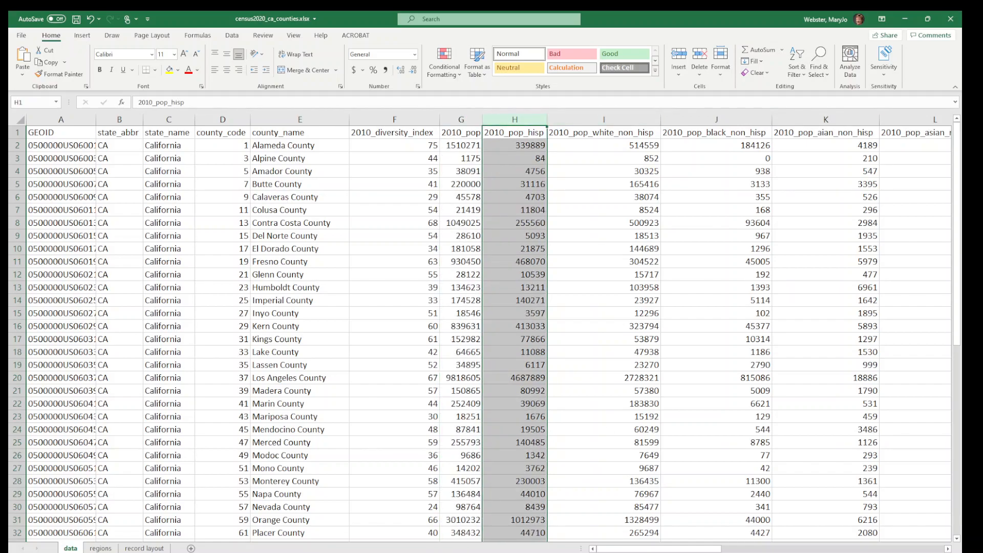
pyautogui.moveTo(617, 549); pyautogui.dragTo(672, 551)
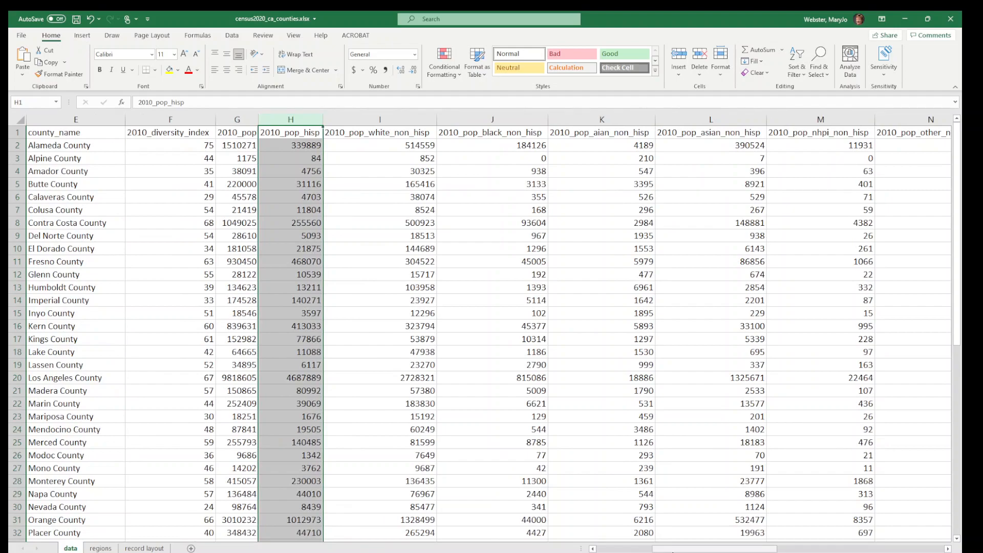
pyautogui.click(525, 328)
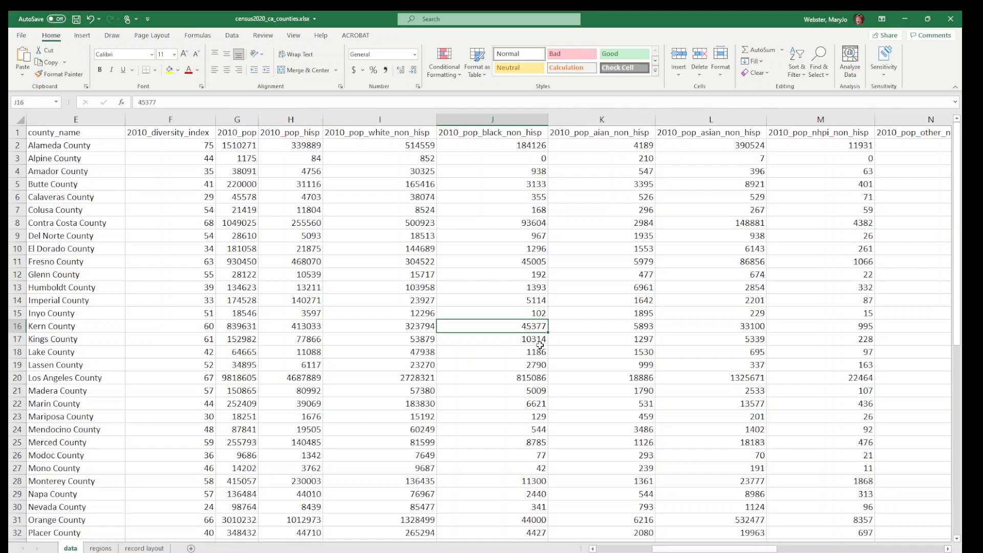
pyautogui.moveTo(681, 548); pyautogui.dragTo(947, 549)
pyautogui.click(948, 549)
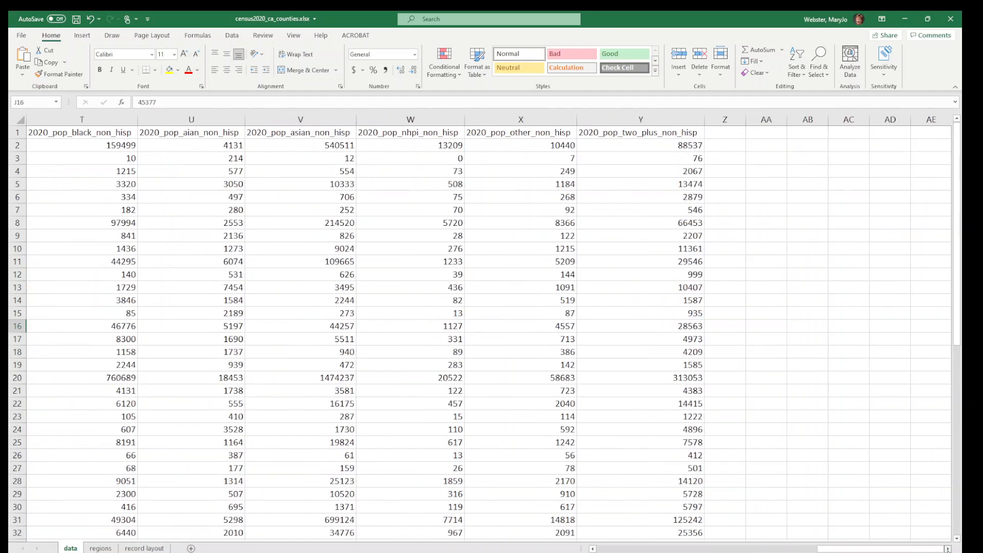
pyautogui.click(608, 122)
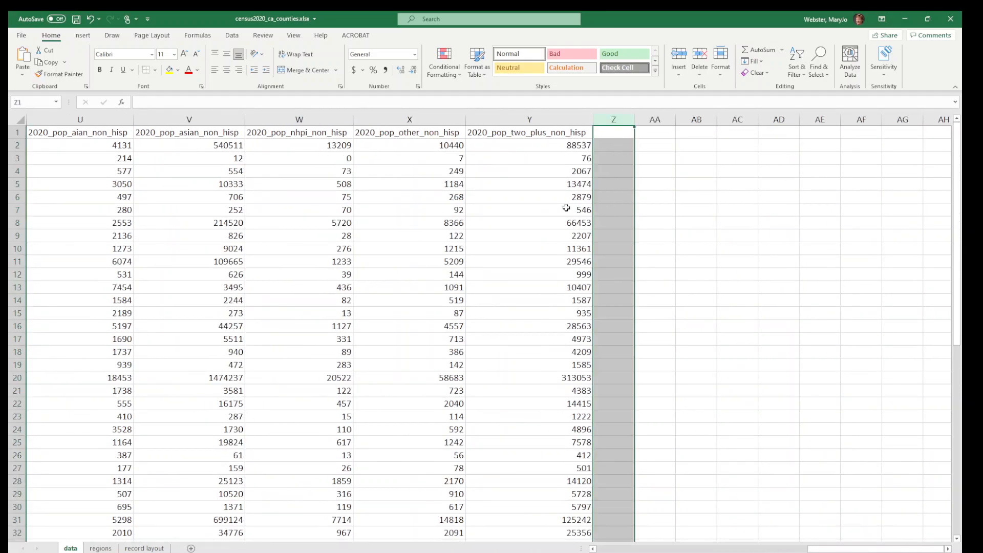
pyautogui.click(598, 211)
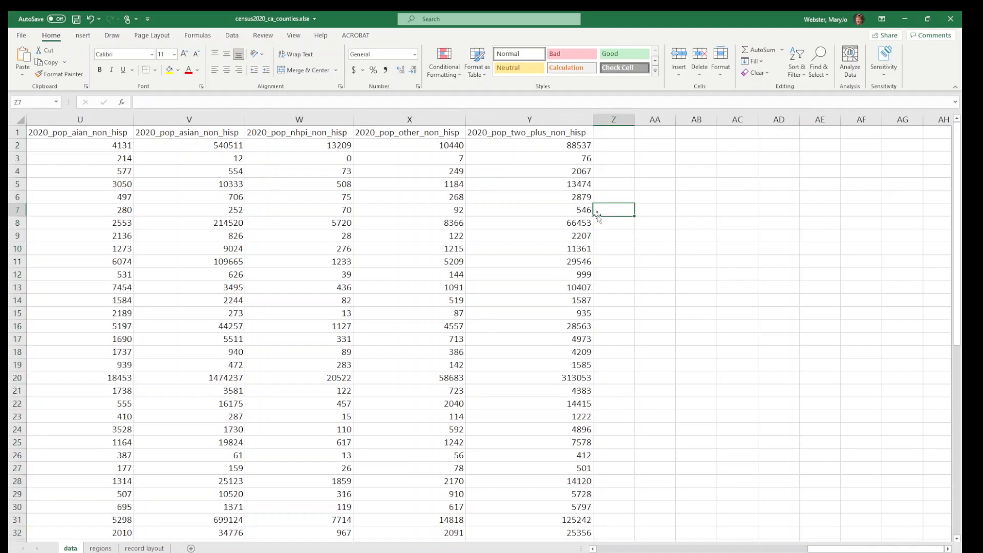
pyautogui.moveTo(824, 548); pyautogui.dragTo(632, 549)
pyautogui.click(487, 205)
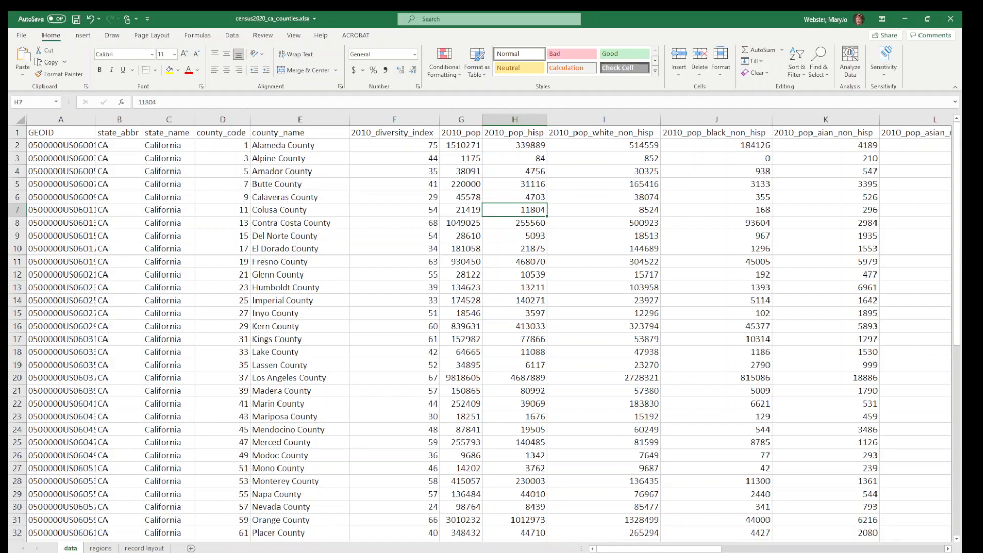
# Enlarge the data sheet's display and return to the 2010_diversity_index heading in cell F1.
pyautogui.click(925, 552)
pyautogui.click(926, 552)
pyautogui.click(926, 552)
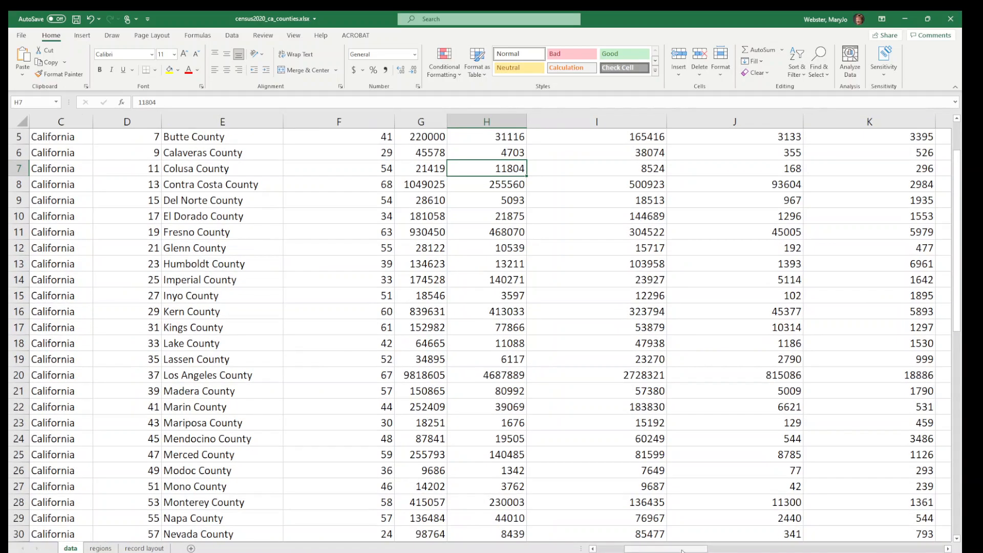
pyautogui.moveTo(682, 549); pyautogui.dragTo(587, 551)
pyautogui.scroll(2, 542, 337)
pyautogui.click(495, 136)
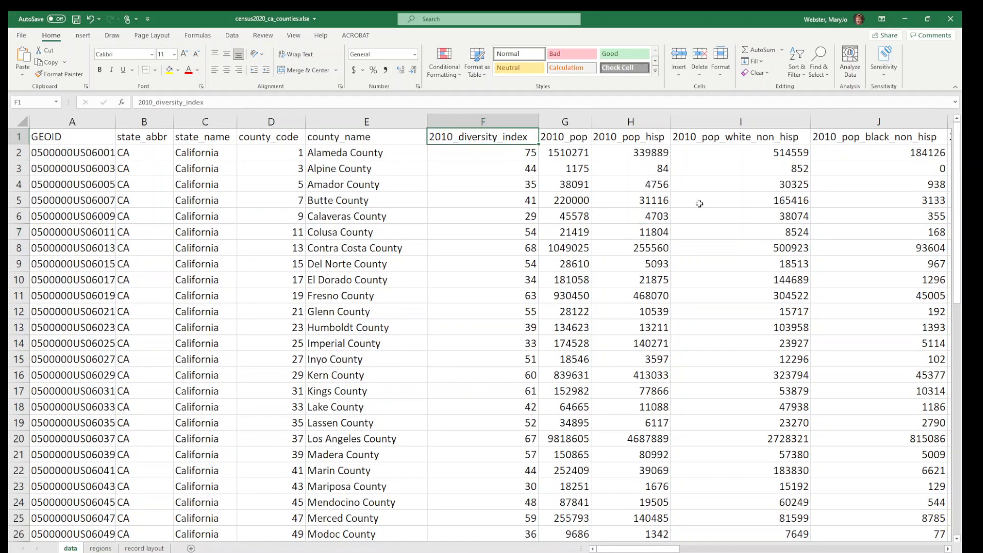
# Create a PivotTable from the data sheet's full range A1:Y59 on a new worksheet.
pyautogui.click(417, 283)
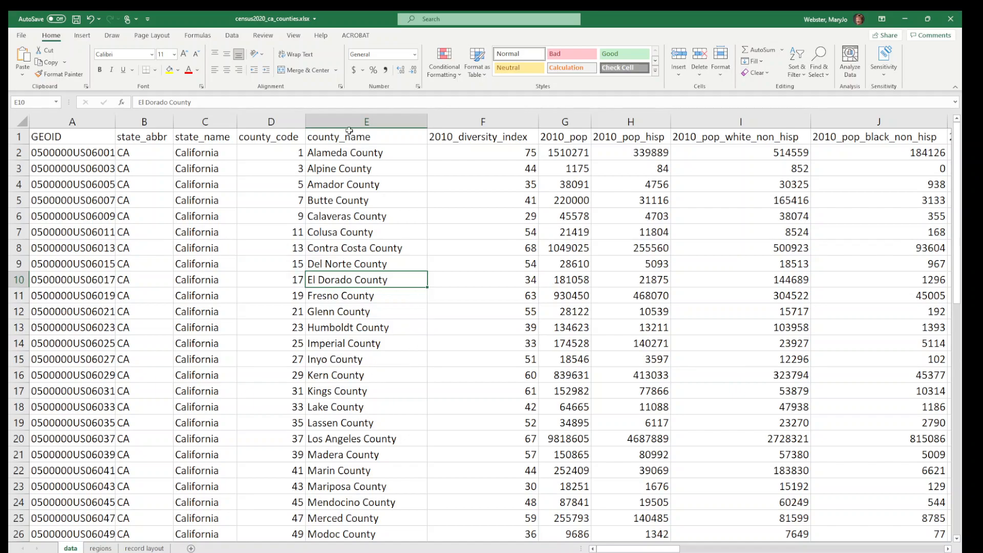
pyautogui.click(77, 37)
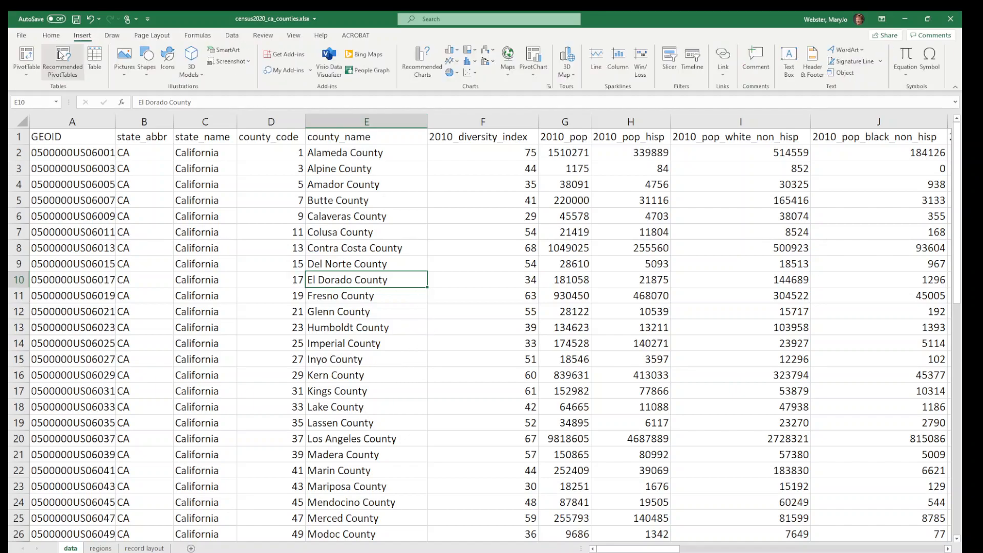
pyautogui.click(27, 56)
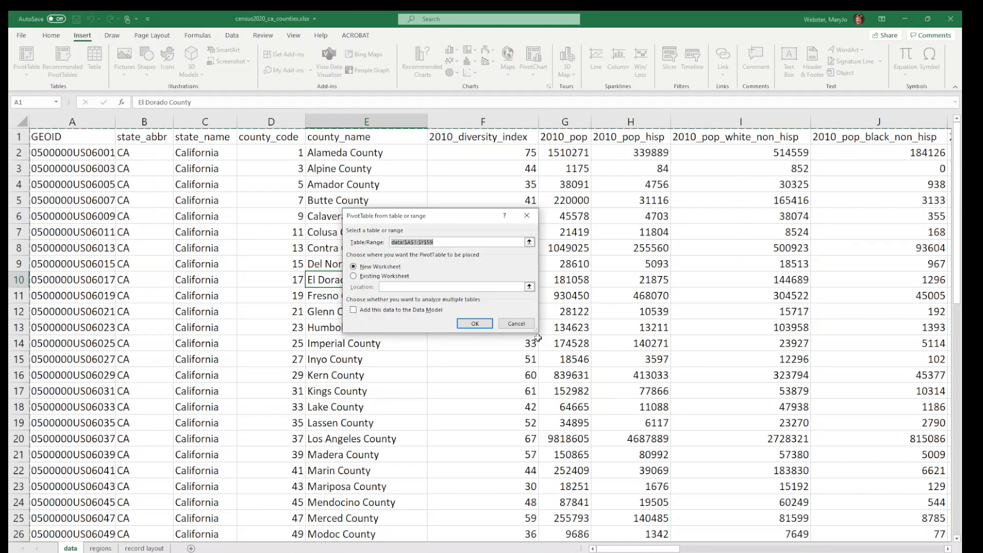
pyautogui.moveTo(535, 332); pyautogui.dragTo(622, 407)
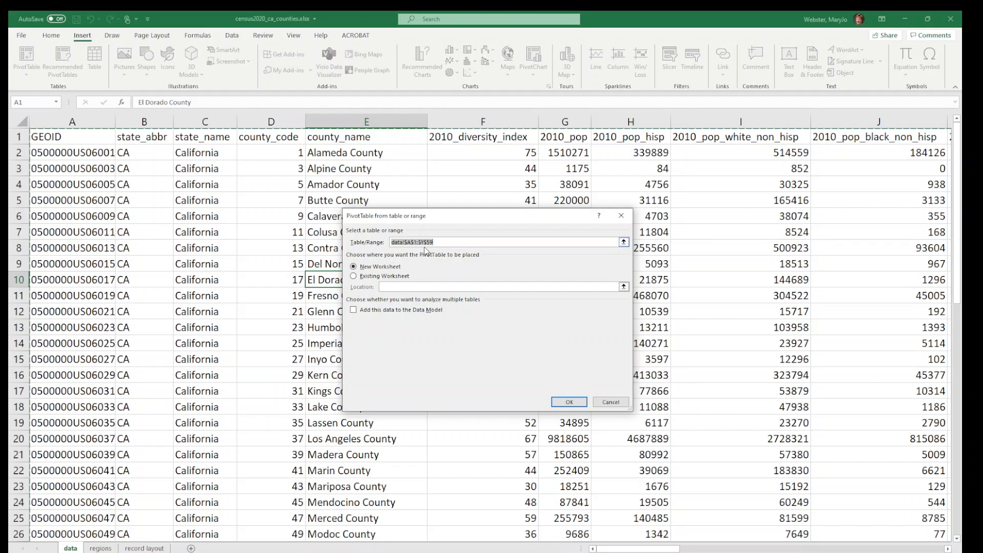
pyautogui.click(568, 402)
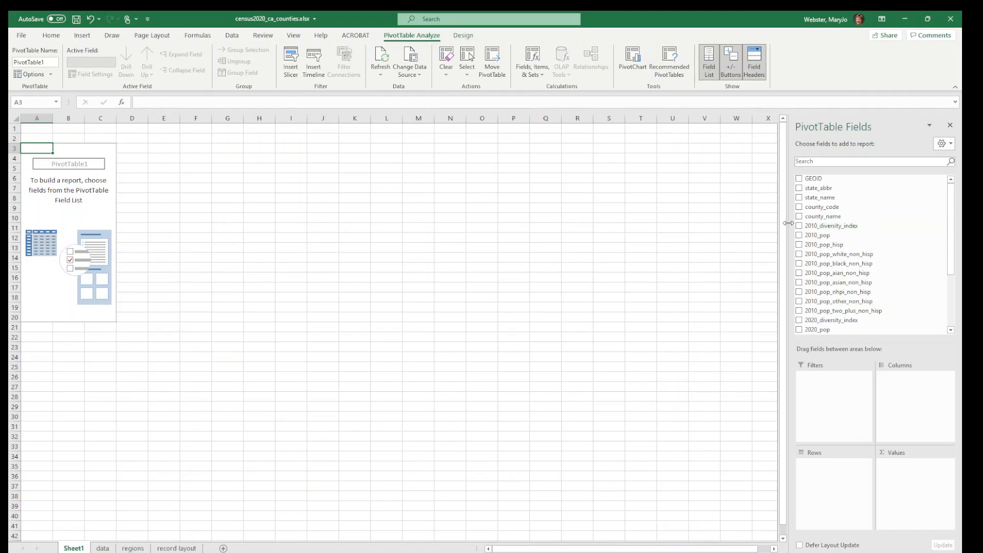
# Widen the PivotTable field list and enlarge the new sheet's display.
pyautogui.moveTo(786, 220); pyautogui.dragTo(619, 225)
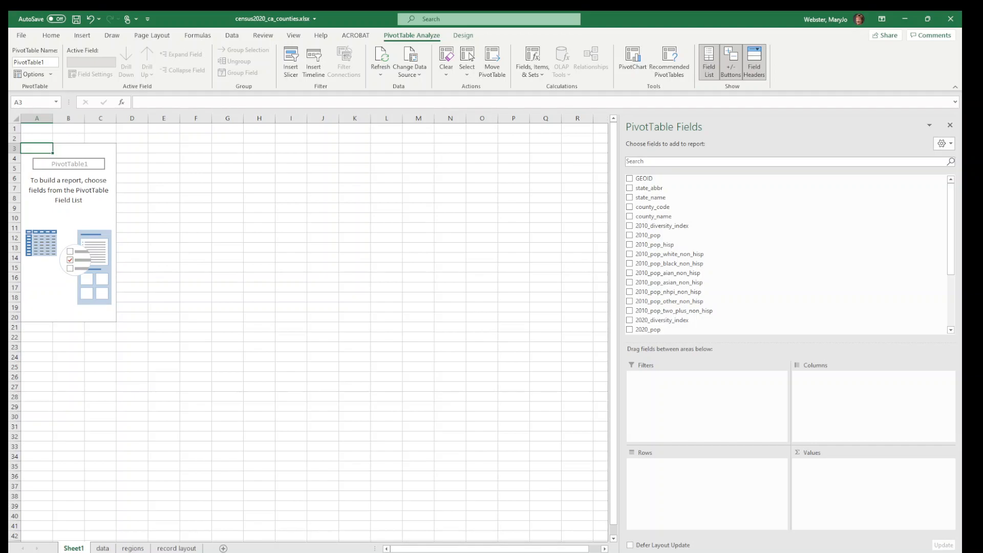
pyautogui.click(933, 552)
pyautogui.click(933, 552)
pyautogui.click(932, 552)
pyautogui.click(933, 552)
pyautogui.click(933, 552)
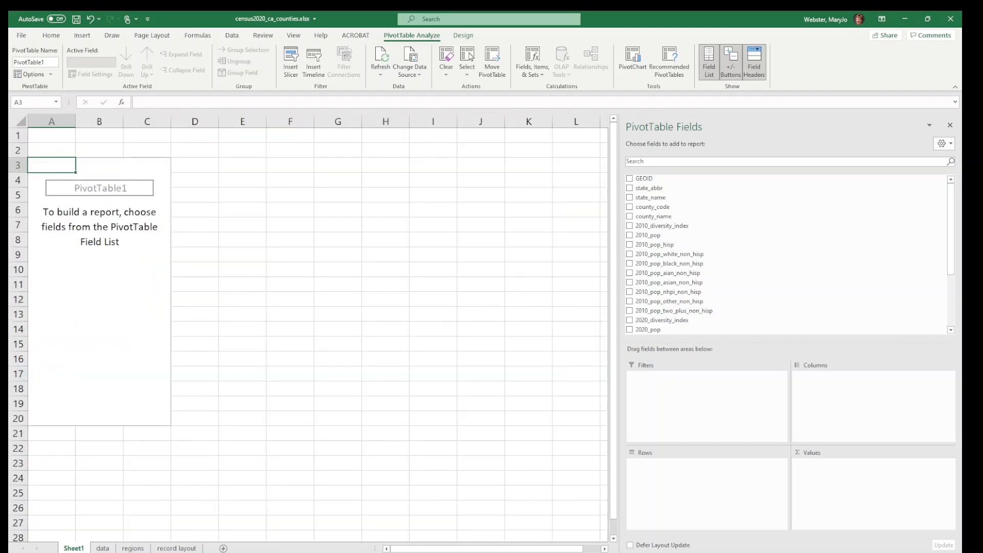
pyautogui.click(933, 552)
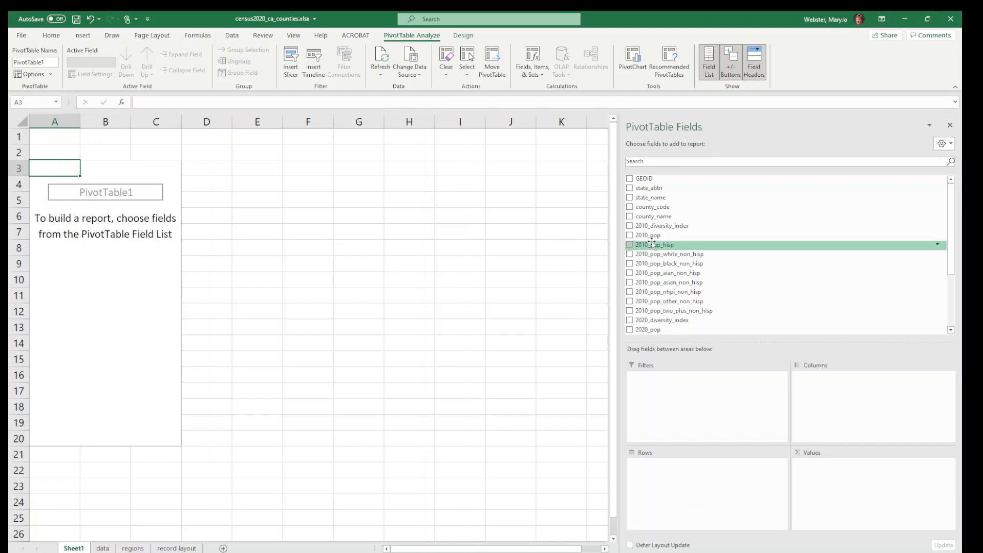
# Add county_name as the PivotTable's row field and look over the listed counties and remaining fields.
pyautogui.moveTo(661, 219); pyautogui.dragTo(681, 481)
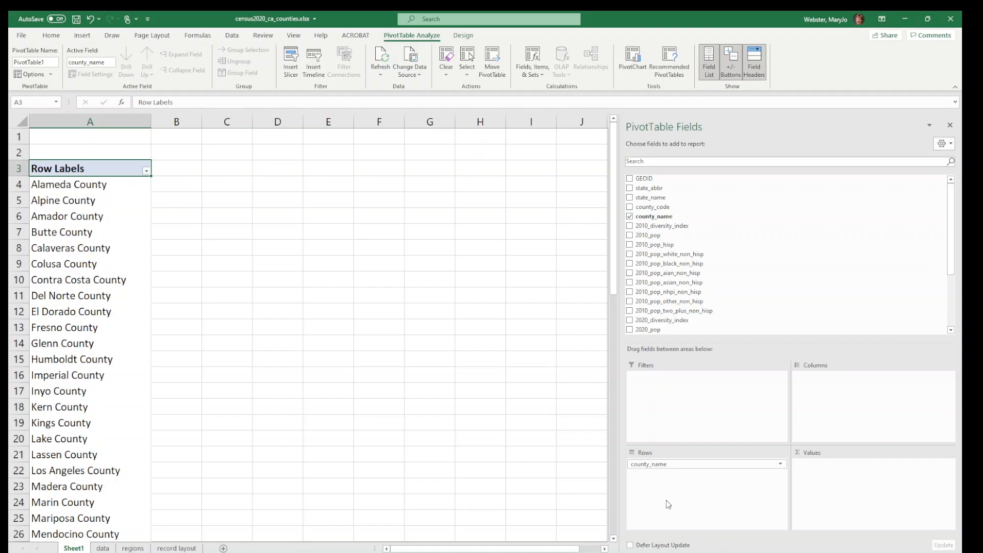
pyautogui.scroll(-10, 68, 302)
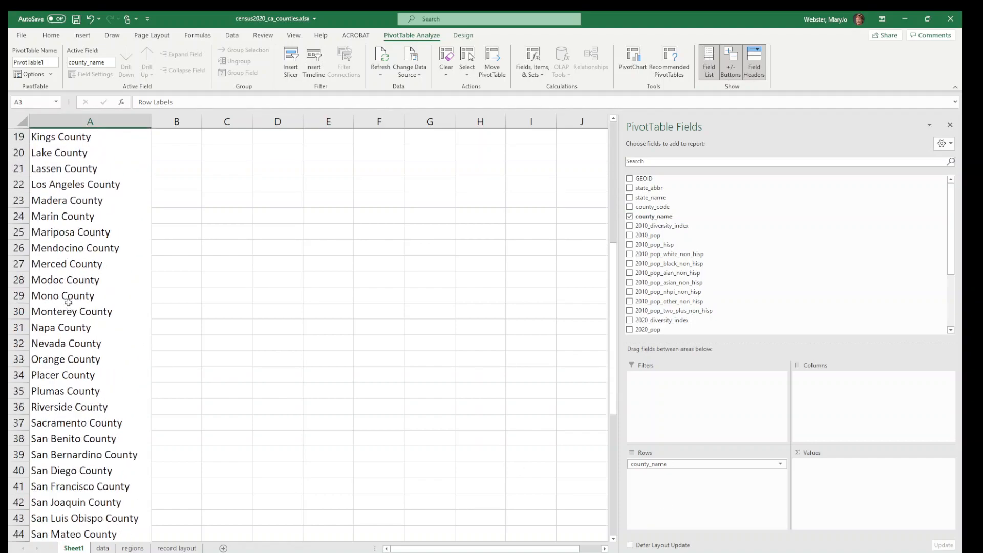
pyautogui.scroll(1, 68, 302)
pyautogui.scroll(9, 68, 302)
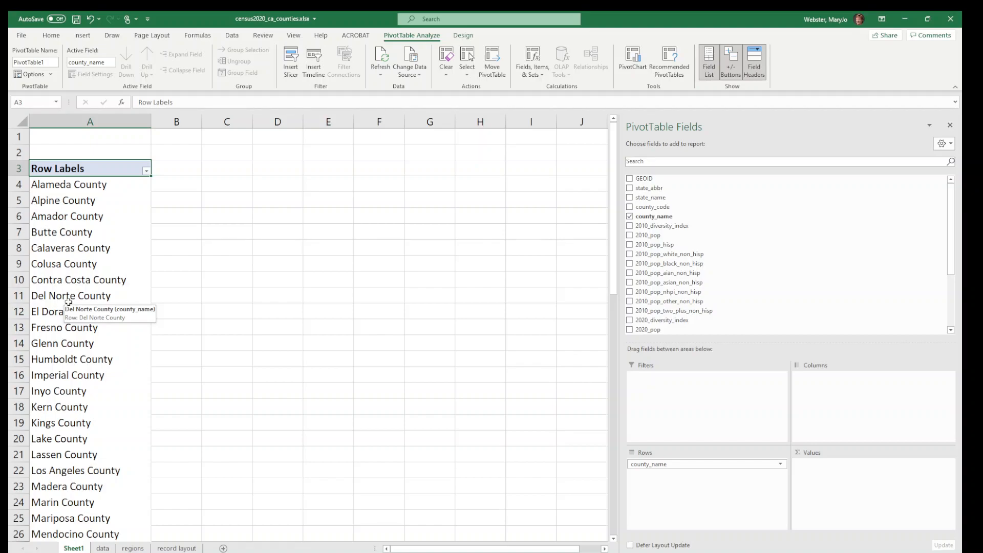
pyautogui.scroll(-1, 817, 312)
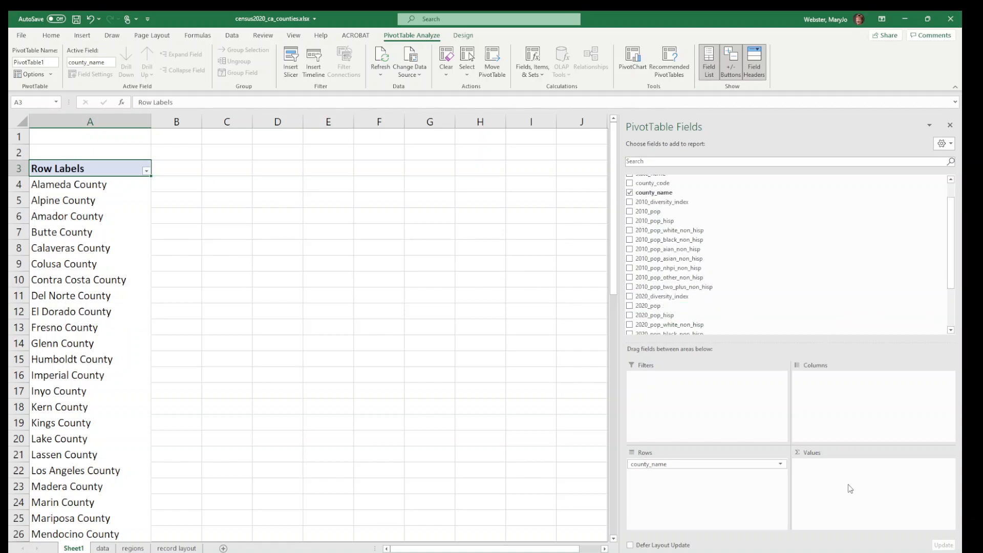
pyautogui.scroll(1, 800, 296)
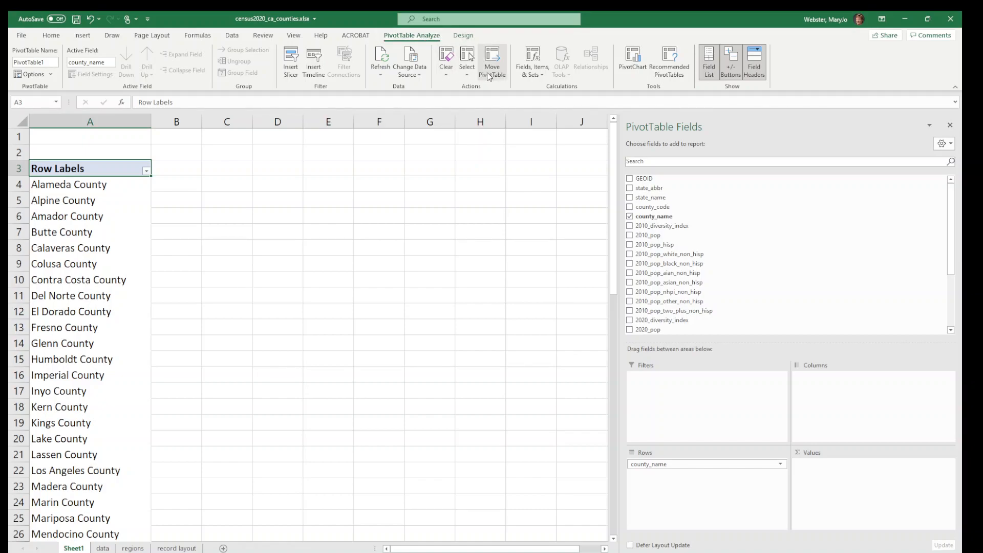
# Start a calculated field for the PivotTable and name it nonwhite2010.
pyautogui.click(540, 78)
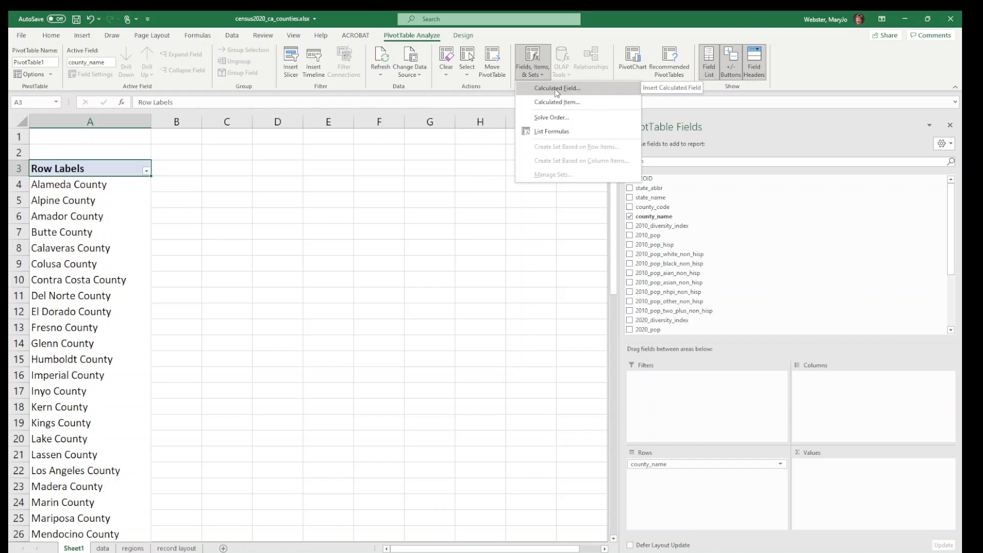
pyautogui.click(557, 90)
pyautogui.moveTo(484, 225); pyautogui.dragTo(403, 163)
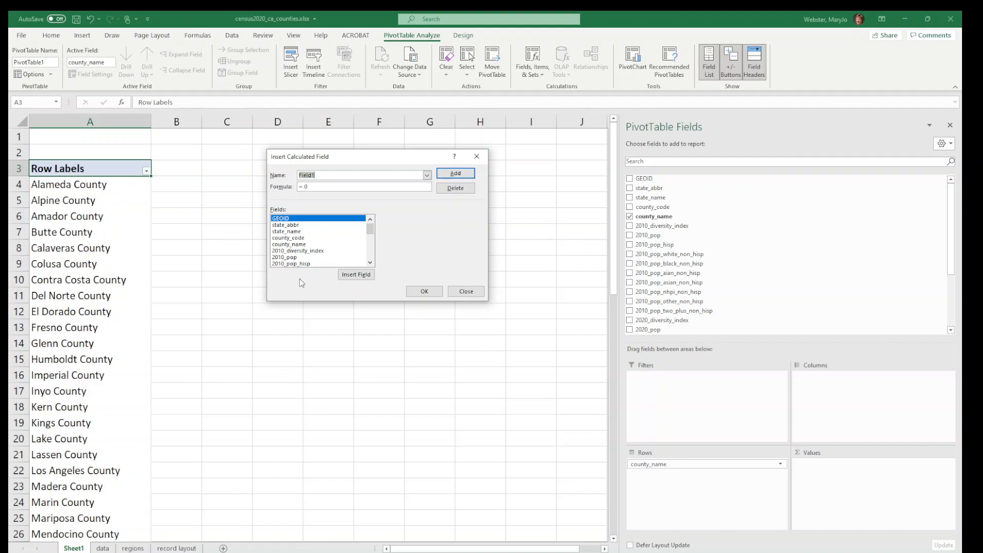
pyautogui.click(309, 174)
pyautogui.doubleClick(319, 175)
pyautogui.write('nonwhite2010')
# Define nonwhite2010 as 2010_pop minus 2010_pop_white_non_hisp and add the calculated field to the PivotTable.
pyautogui.click(329, 188)
pyautogui.doubleClick(294, 258)
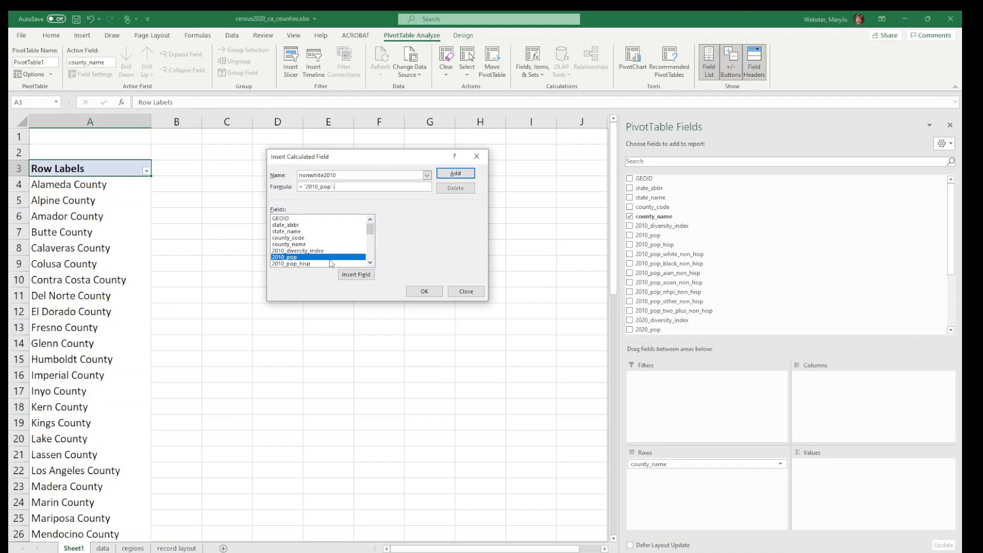
pyautogui.click(370, 262)
pyautogui.click(370, 263)
pyautogui.click(370, 263)
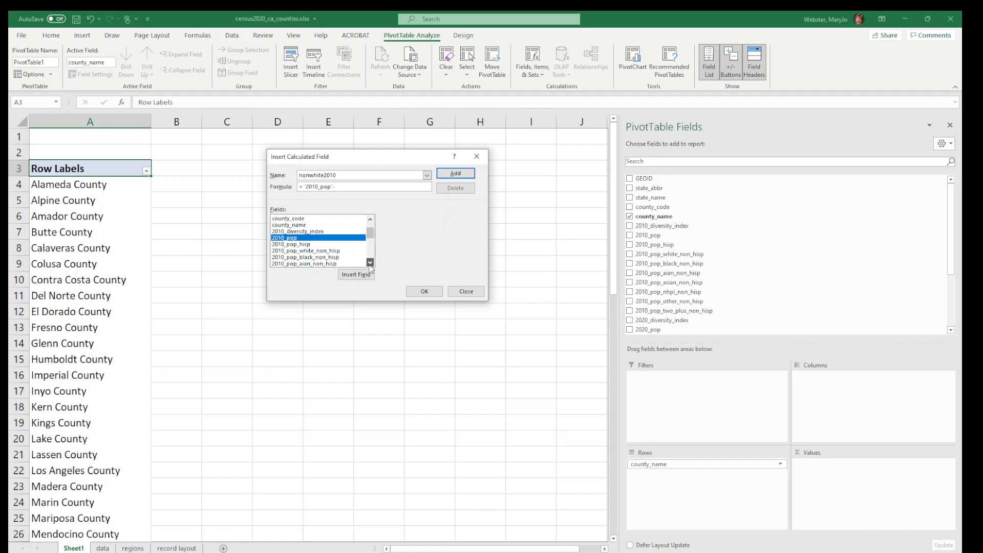
pyautogui.doubleClick(336, 252)
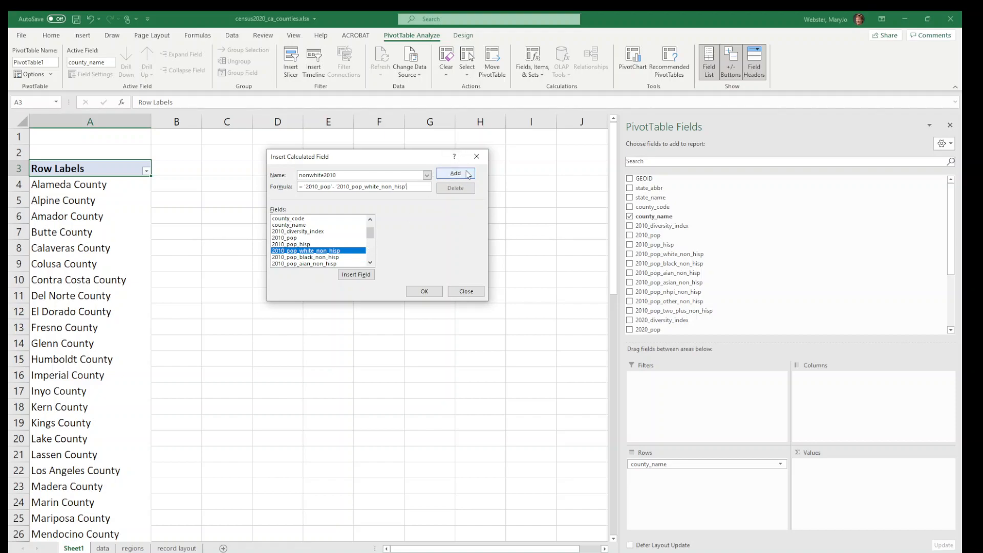
pyautogui.click(424, 292)
pyautogui.scroll(-4, 759, 296)
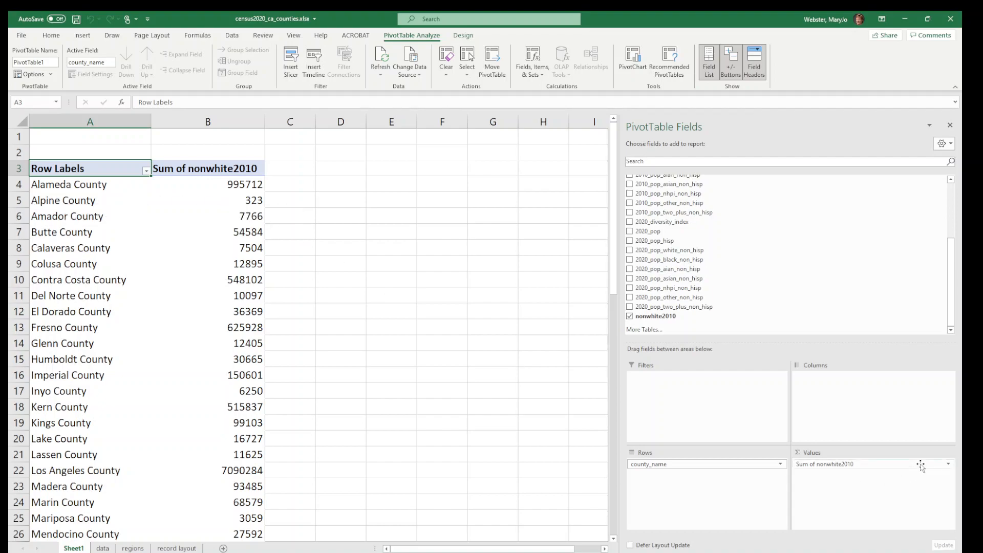
# Summarise the PivotTable's nonwhite2010 values by Min and check the result for Alpine County.
pyautogui.click(948, 464)
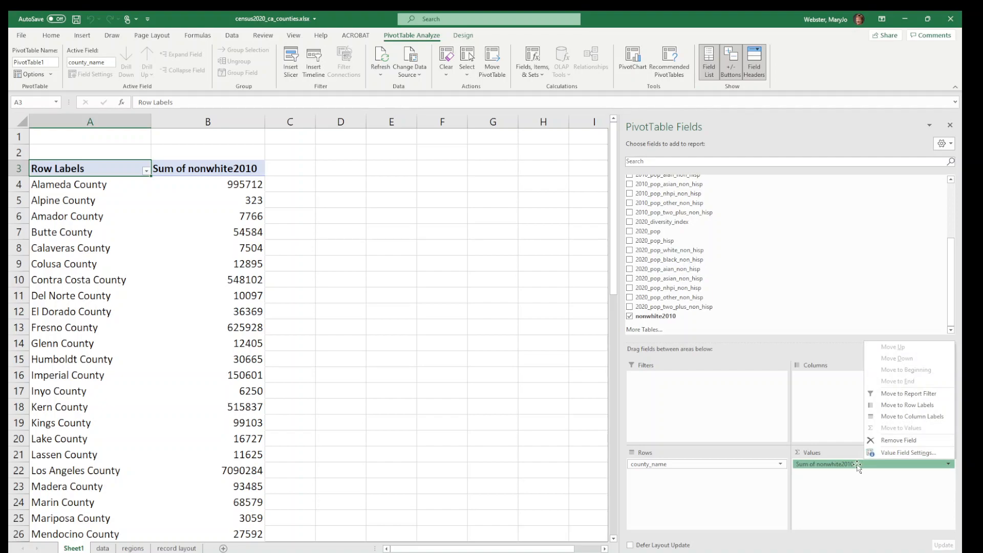
pyautogui.click(885, 454)
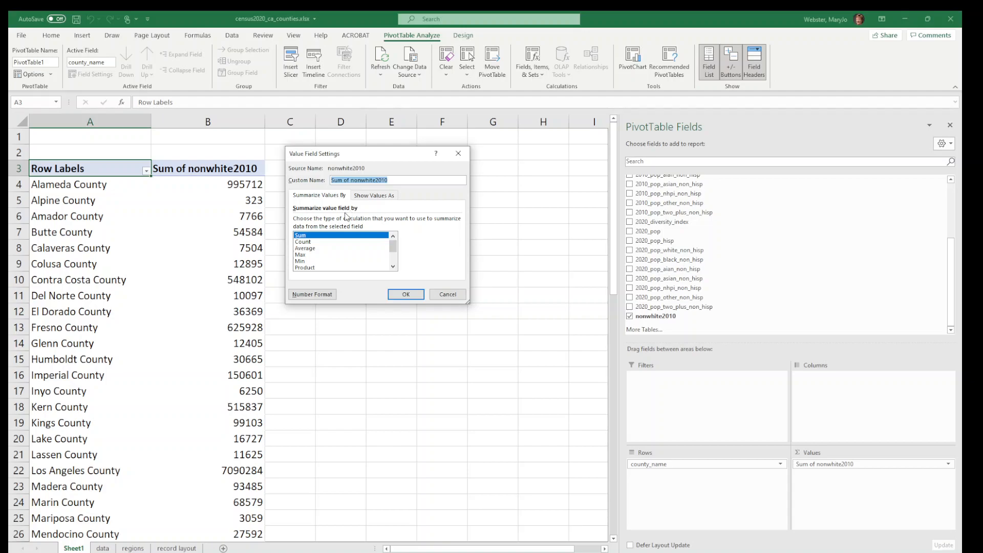
pyautogui.click(303, 261)
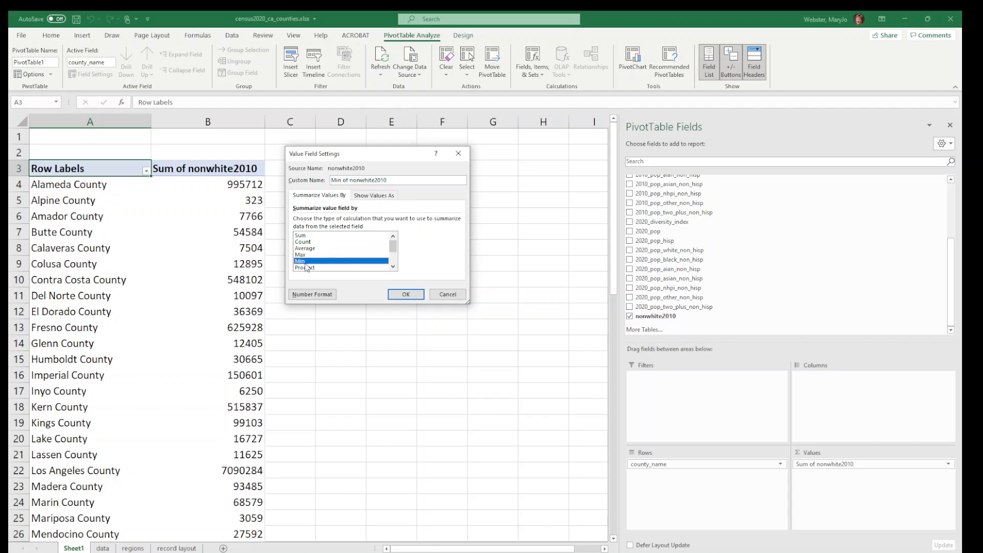
pyautogui.click(406, 294)
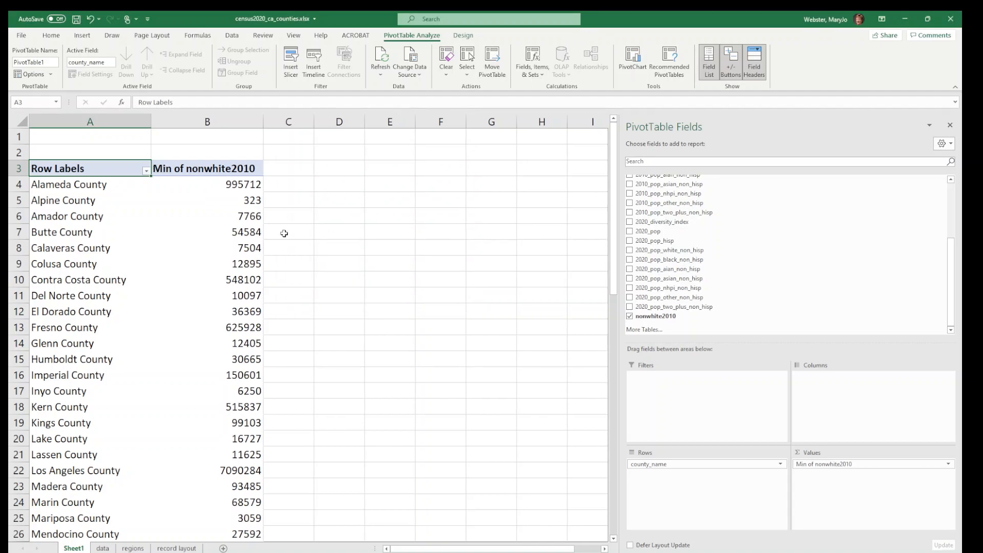
pyautogui.click(205, 200)
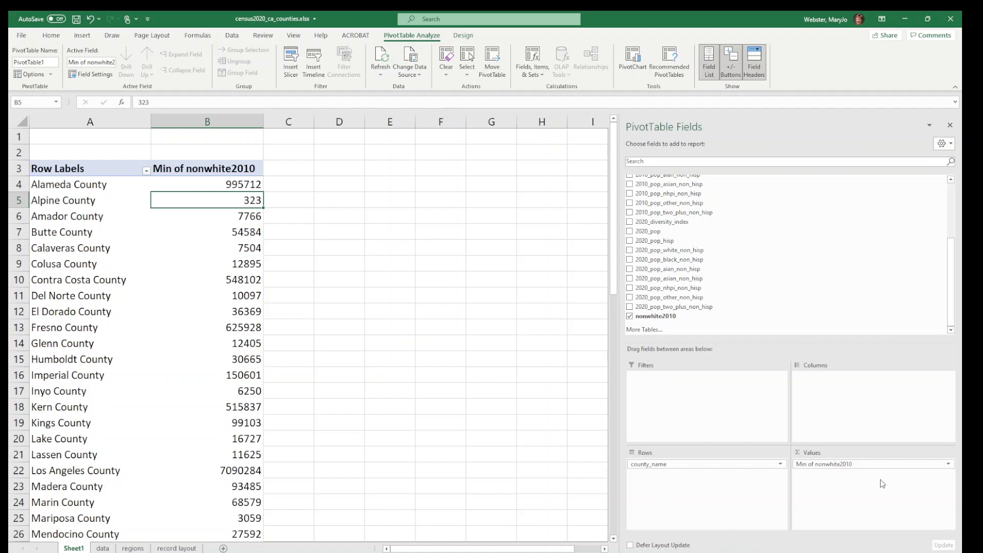
# Change the summary calculation of the nonwhite2010 values back to Sum.
pyautogui.click(948, 466)
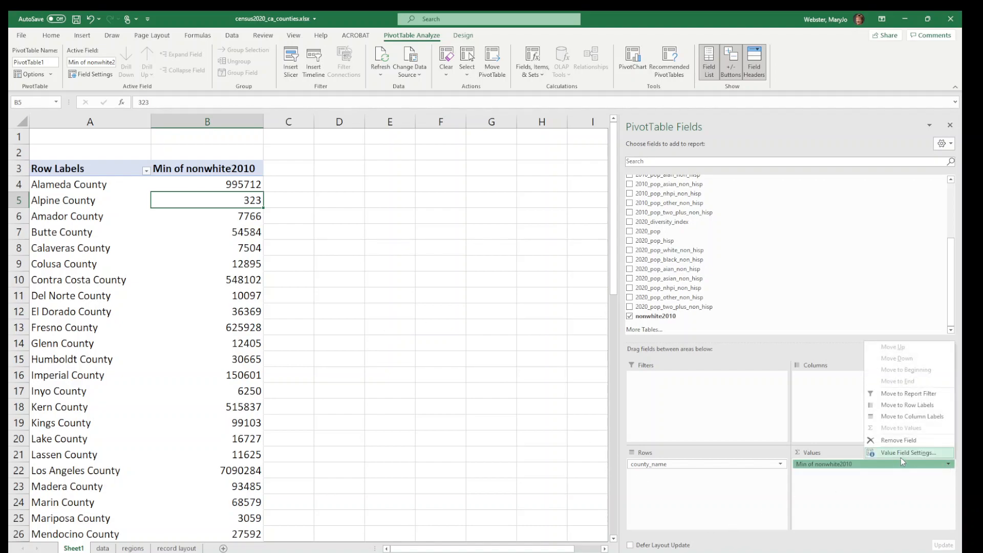
pyautogui.click(903, 455)
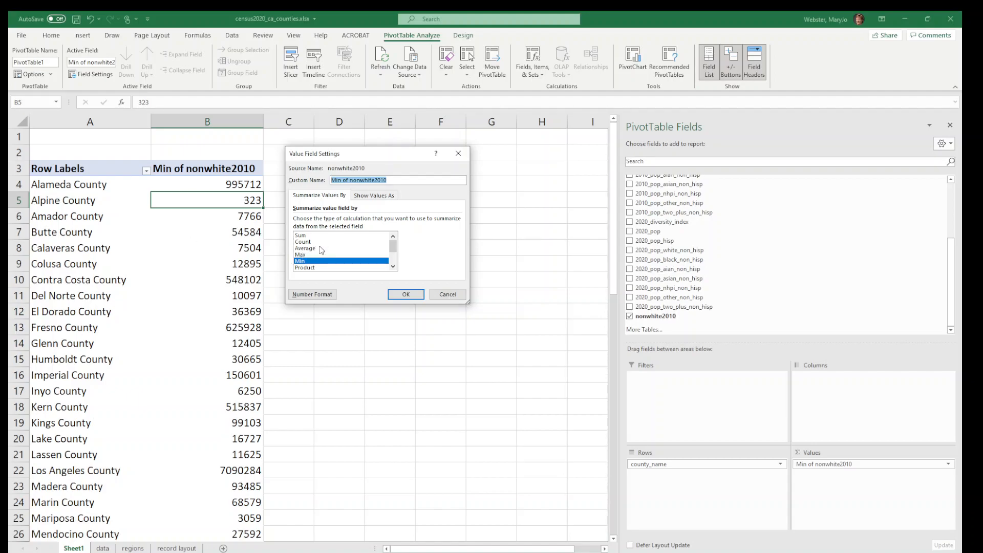
pyautogui.click(308, 237)
pyautogui.click(314, 242)
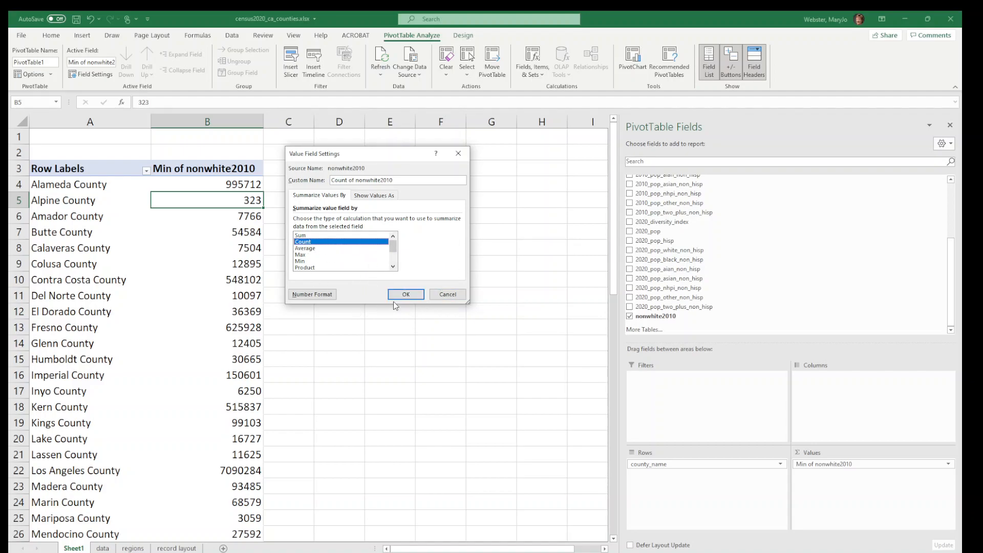
pyautogui.click(307, 236)
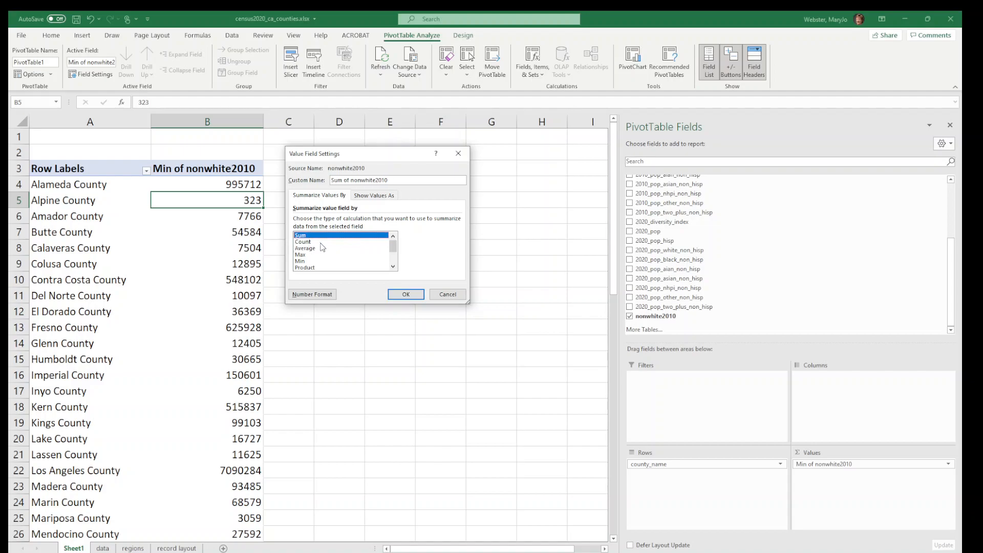
pyautogui.click(406, 295)
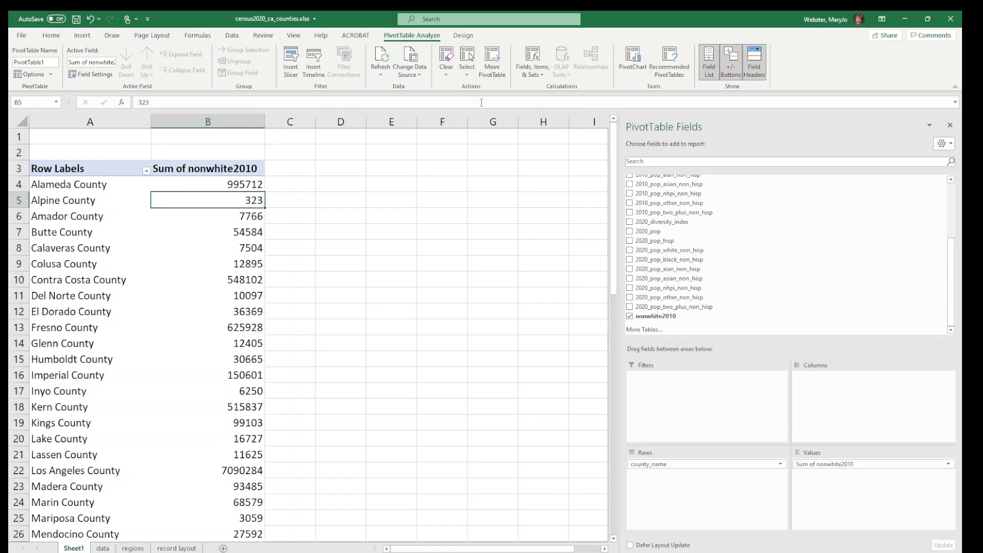
# Start another calculated field for the PivotTable and name it nonwhite2020.
pyautogui.click(525, 69)
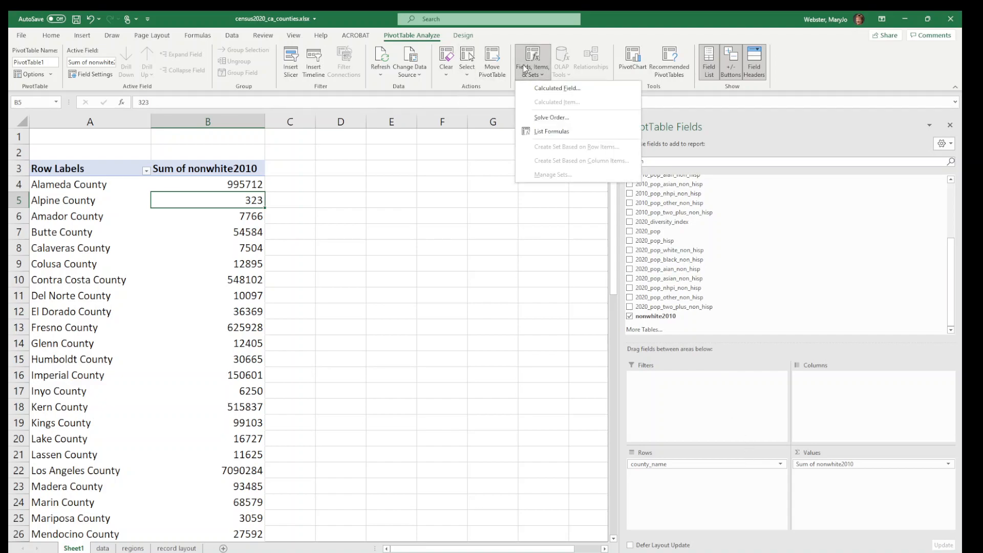
pyautogui.click(539, 91)
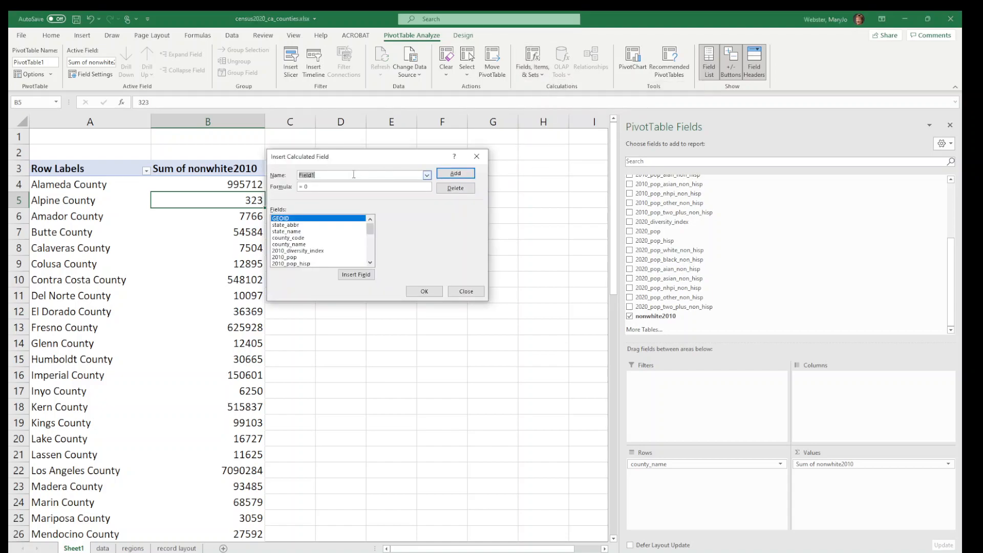
pyautogui.write('nonwhite2020')
# Define nonwhite2020 as 2020_pop minus 2020_pop_white_non_hisp and add the calculated field to the PivotTable.
pyautogui.moveTo(370, 229); pyautogui.dragTo(371, 243)
pyautogui.click(370, 262)
pyautogui.click(370, 262)
pyautogui.click(370, 262)
pyautogui.click(371, 262)
pyautogui.doubleClick(283, 238)
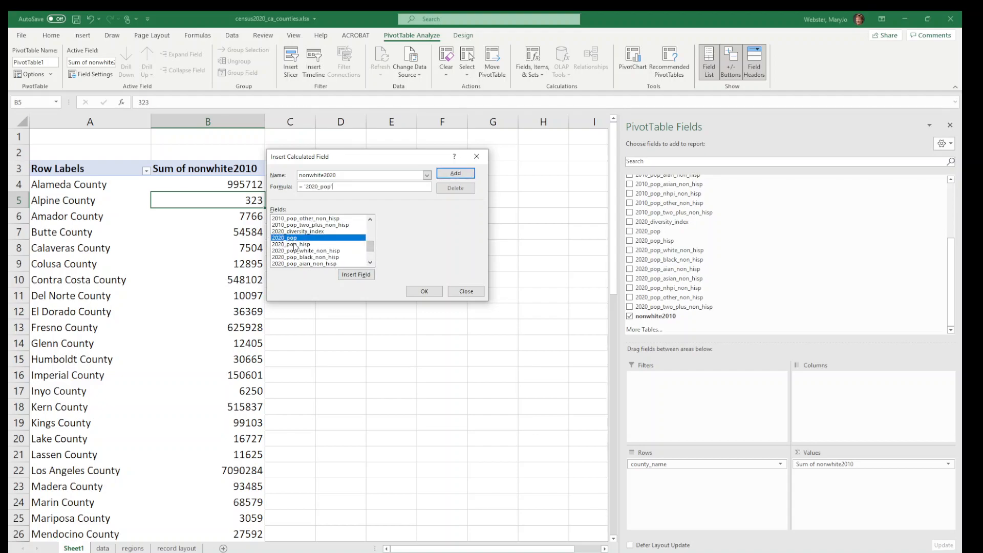
pyautogui.doubleClick(326, 251)
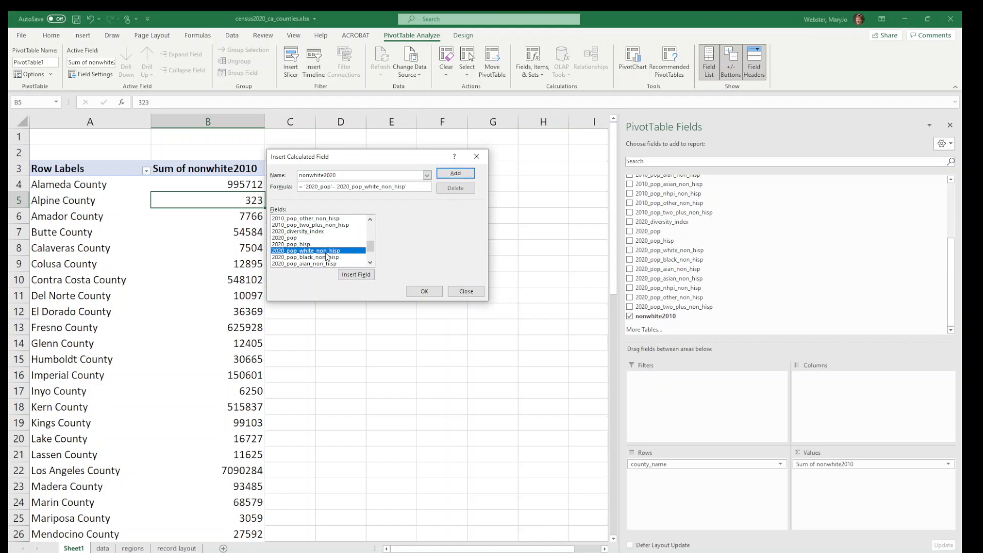
pyautogui.click(424, 292)
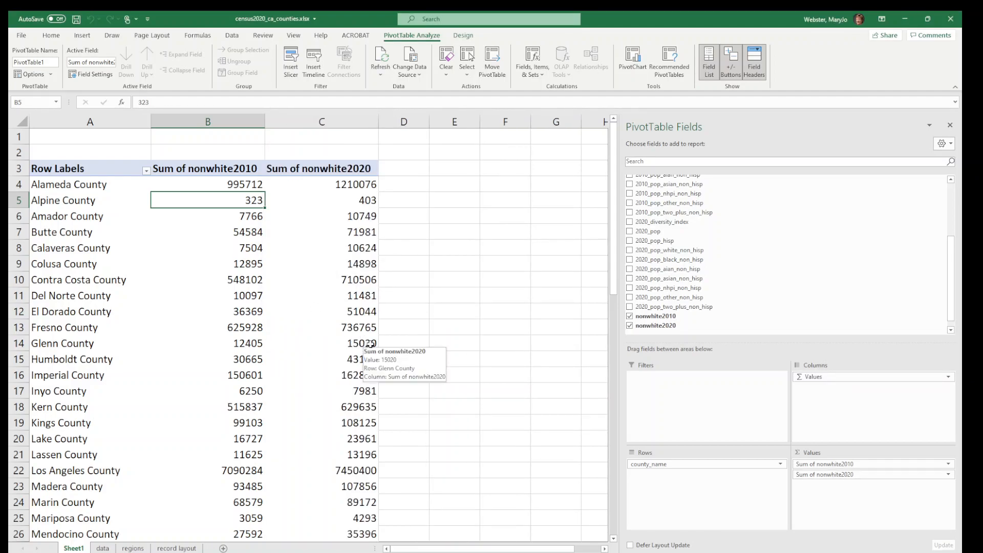
pyautogui.scroll(-1, 680, 308)
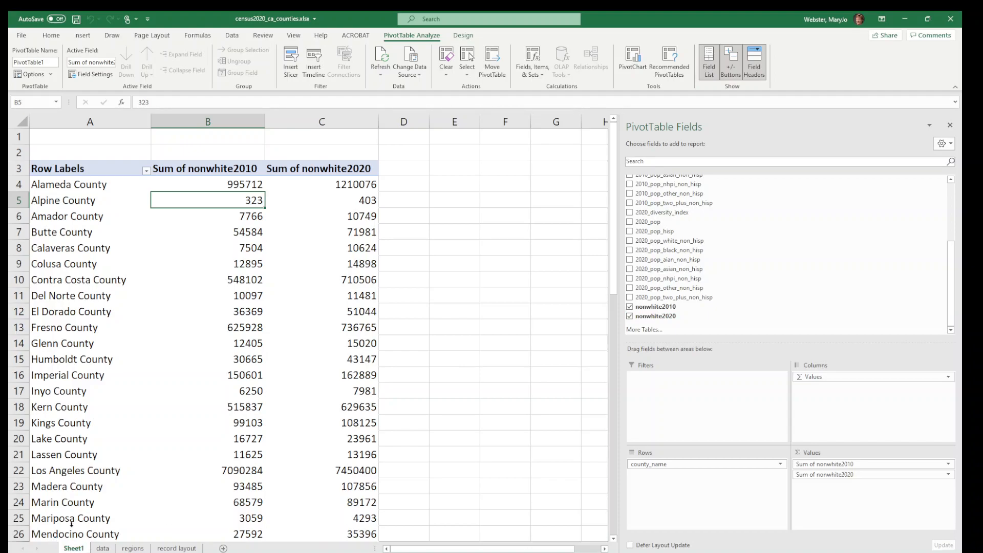
# Check the last columns of the data sheet for the calculated fields, and return to the PivotTable sheet.
pyautogui.click(104, 548)
pyautogui.click(635, 549)
pyautogui.moveTo(677, 551); pyautogui.dragTo(933, 551)
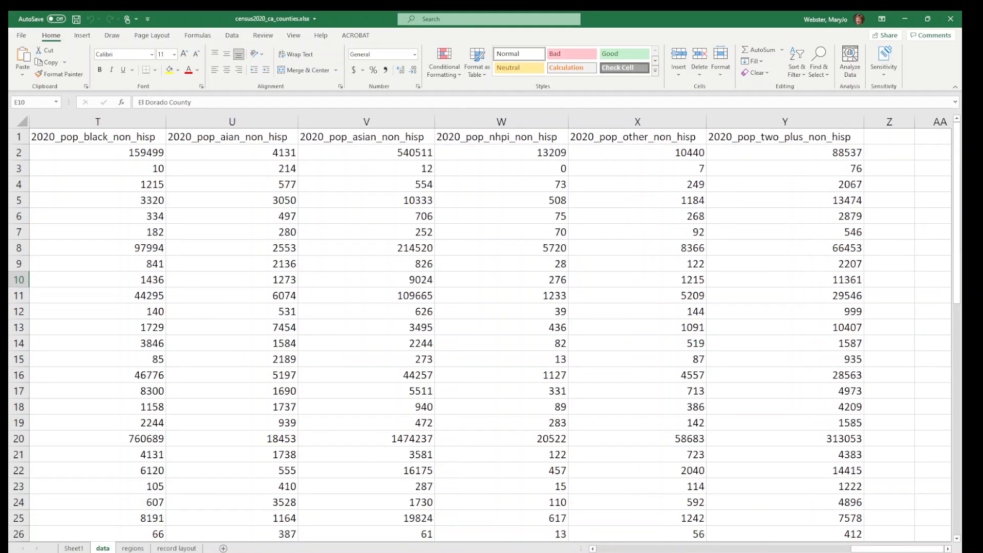
pyautogui.click(909, 164)
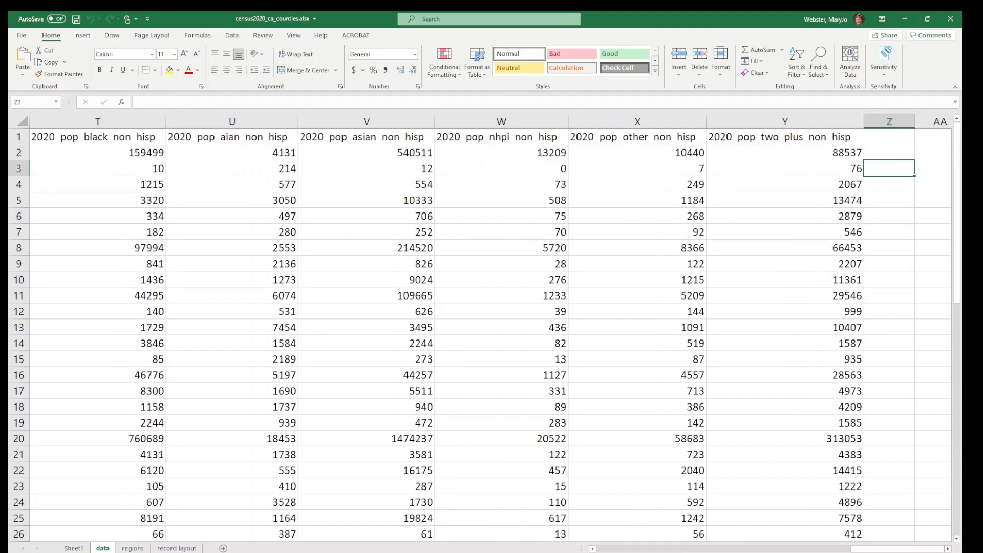
pyautogui.click(75, 549)
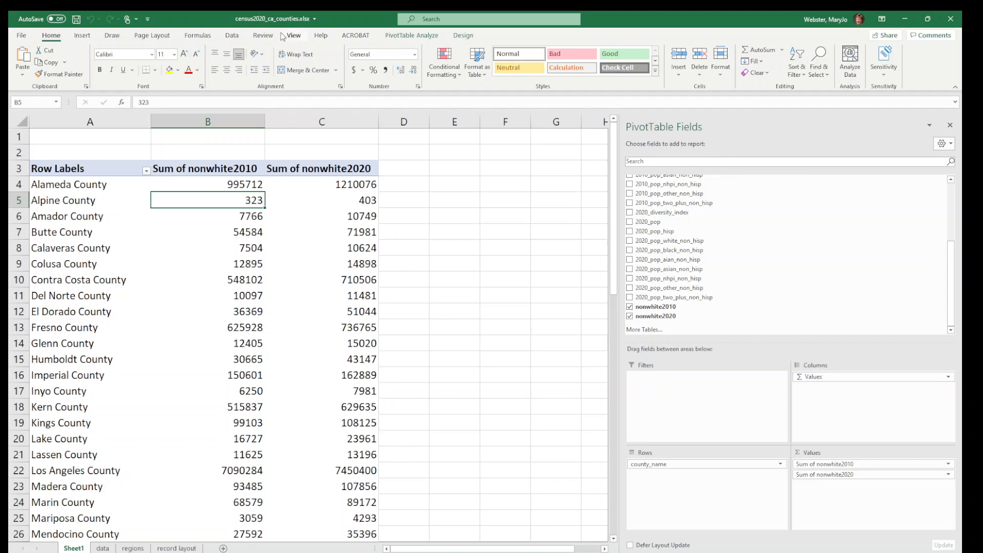
# Start another calculated field for the PivotTable and name it Pctchange_nonwhite.
pyautogui.click(414, 38)
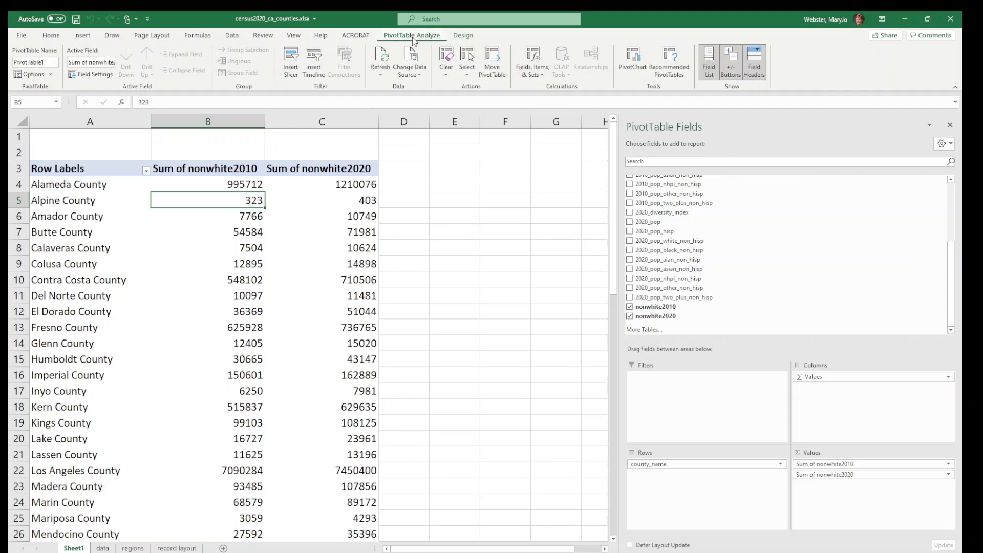
pyautogui.click(533, 64)
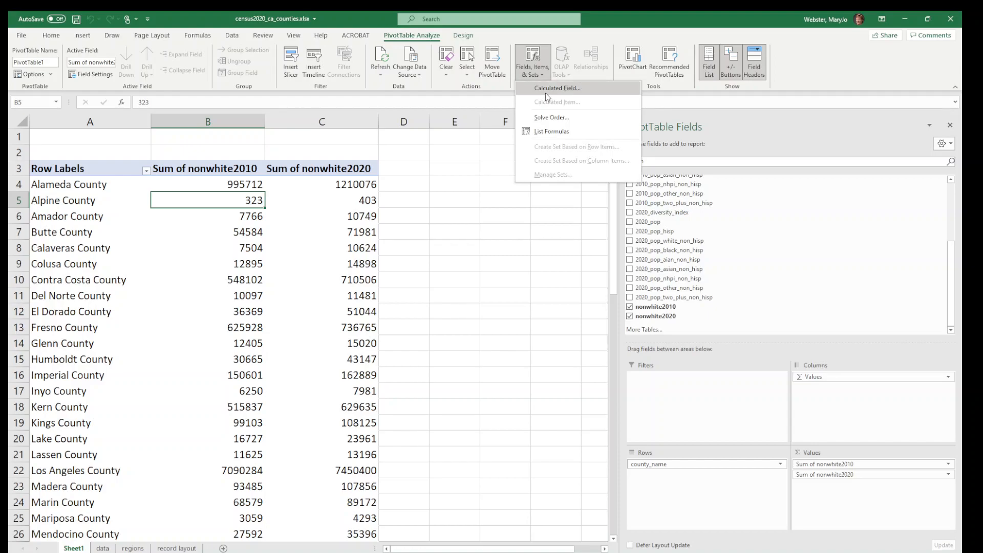
pyautogui.click(546, 92)
pyautogui.moveTo(396, 157); pyautogui.dragTo(587, 191)
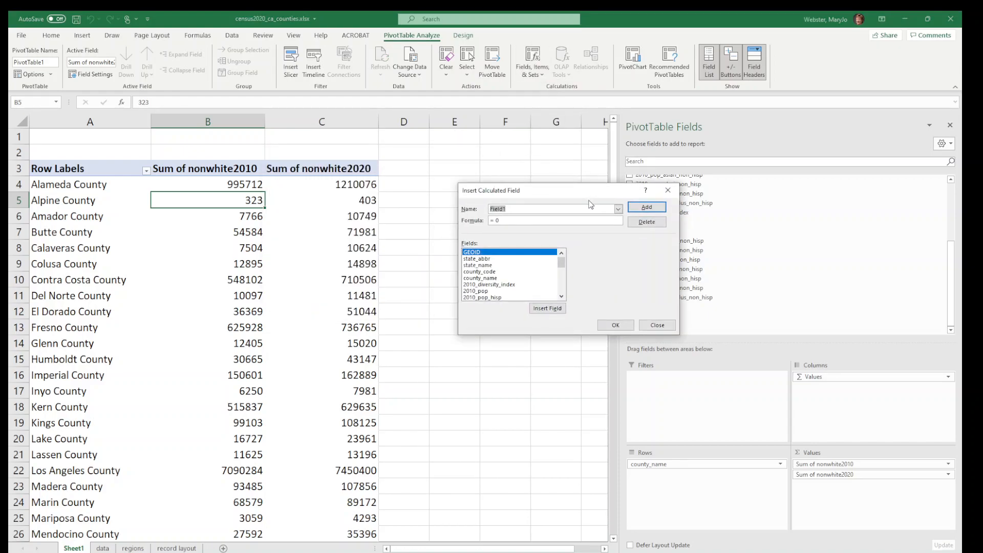
pyautogui.write('Pctchange_nonwhite')
# Define Pctchange_nonwhite as (nonwhite2020-nonwhite2010)/nonwhite2010 and add the calculated field to the PivotTable.
pyautogui.click(502, 219)
pyautogui.moveTo(563, 262); pyautogui.dragTo(562, 298)
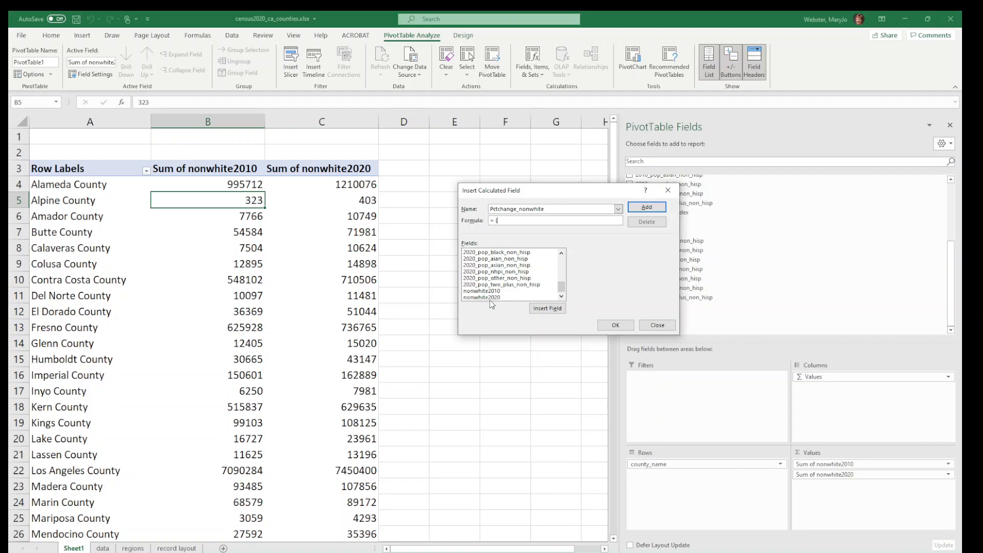
pyautogui.doubleClick(490, 298)
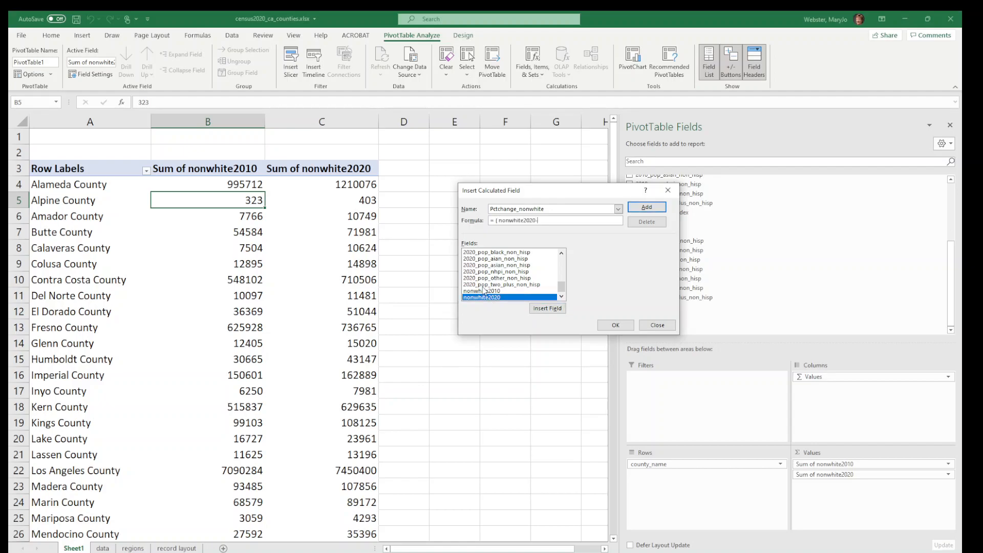
pyautogui.doubleClick(484, 291)
pyautogui.write(')/')
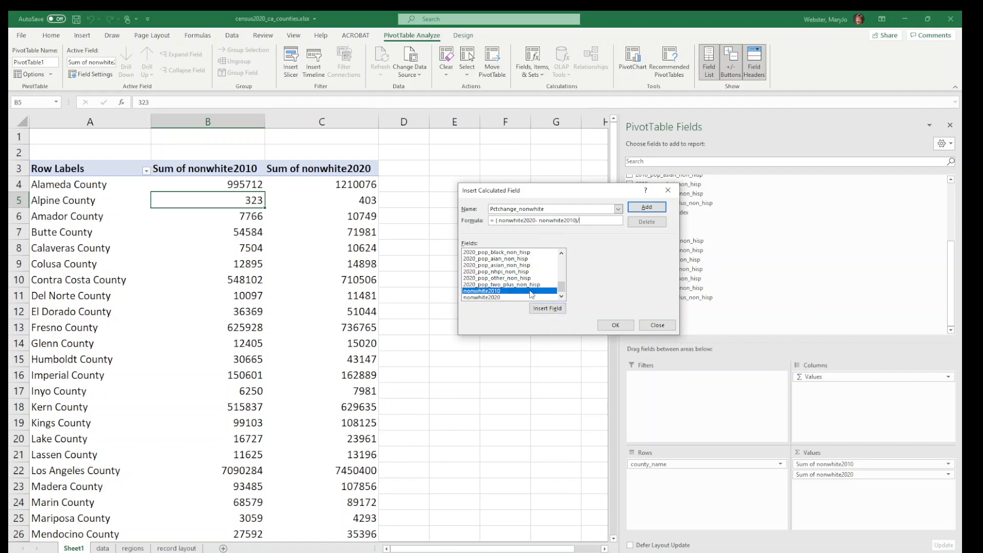
pyautogui.doubleClick(496, 293)
pyautogui.click(615, 326)
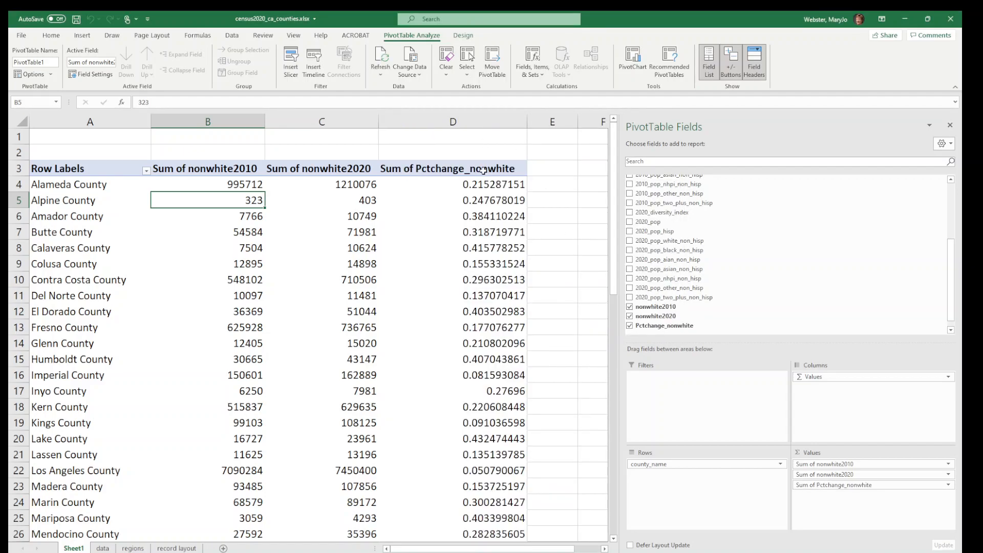
# Format the Pctchange_nonwhite values of all counties as percentages.
pyautogui.click(472, 187)
pyautogui.moveTo(458, 186); pyautogui.dragTo(489, 504)
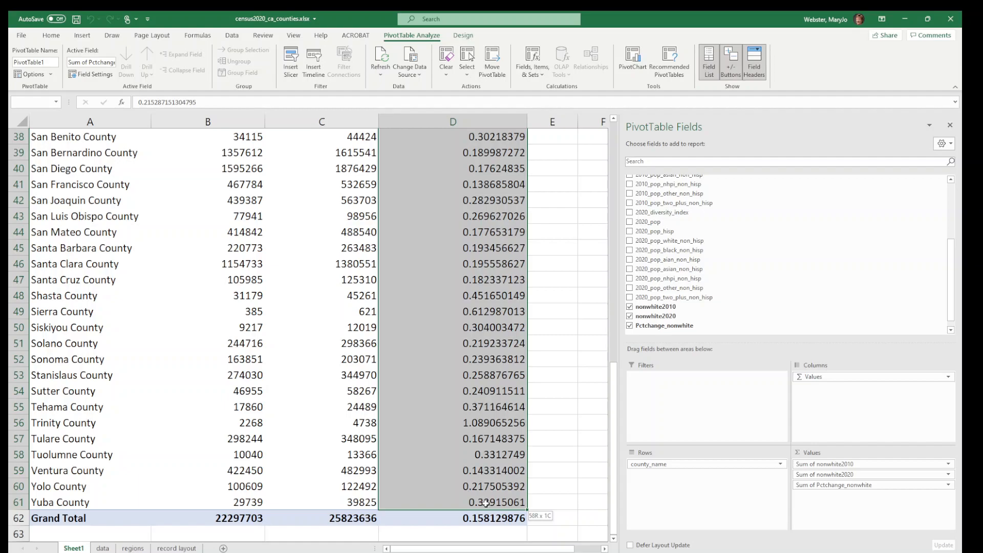
pyautogui.rightClick(457, 446)
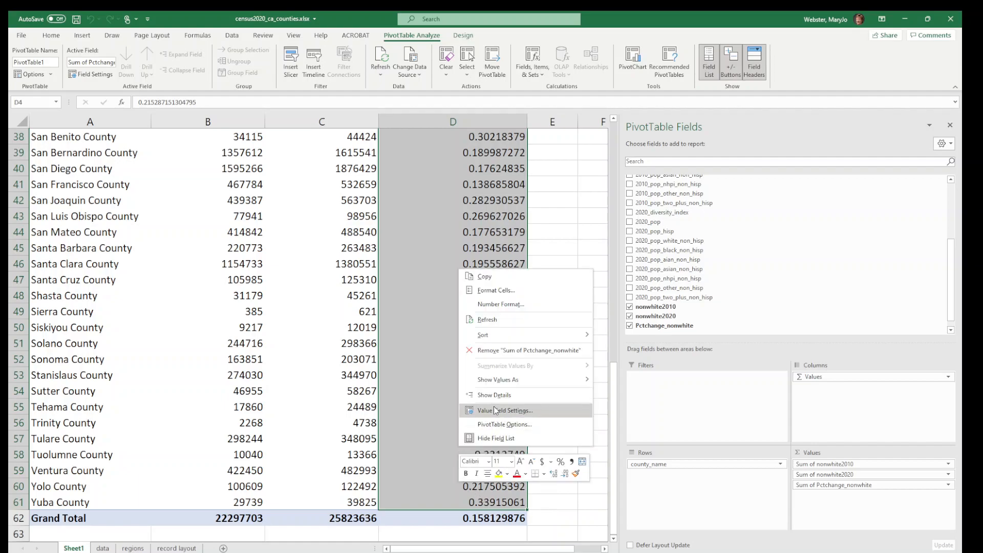
pyautogui.click(51, 36)
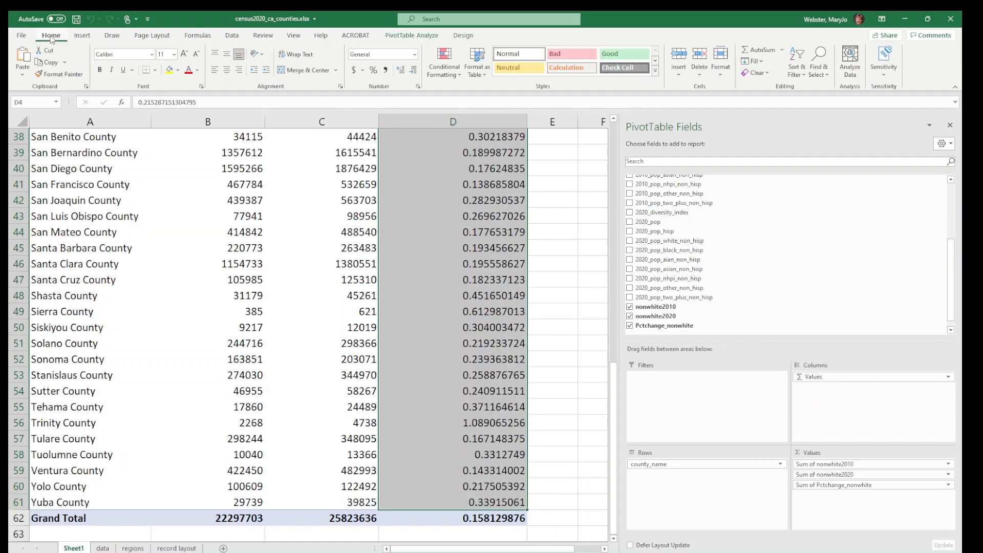
pyautogui.click(373, 70)
pyautogui.click(484, 184)
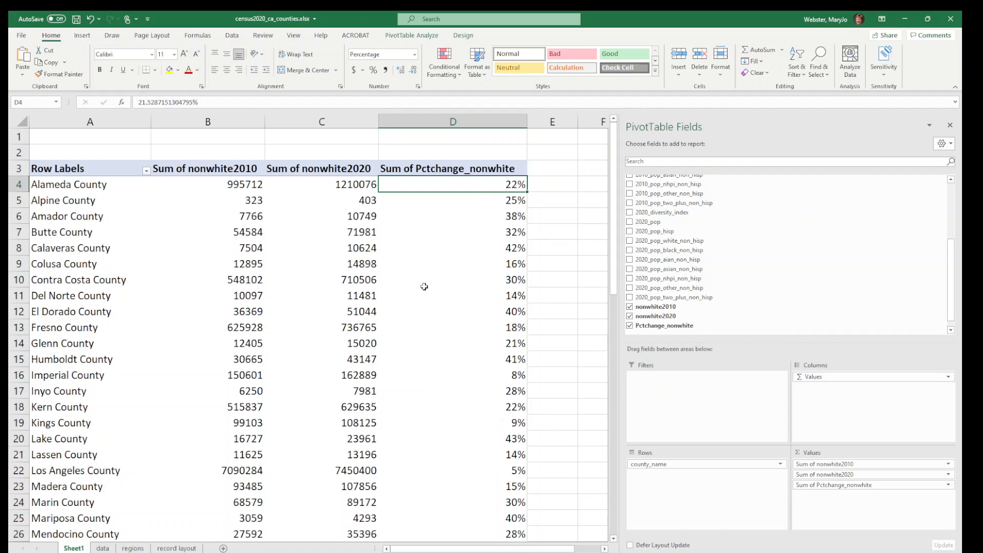
# Narrow the PivotTable field list and sort the counties by Pctchange_nonwhite from largest to smallest.
pyautogui.moveTo(621, 248); pyautogui.dragTo(822, 247)
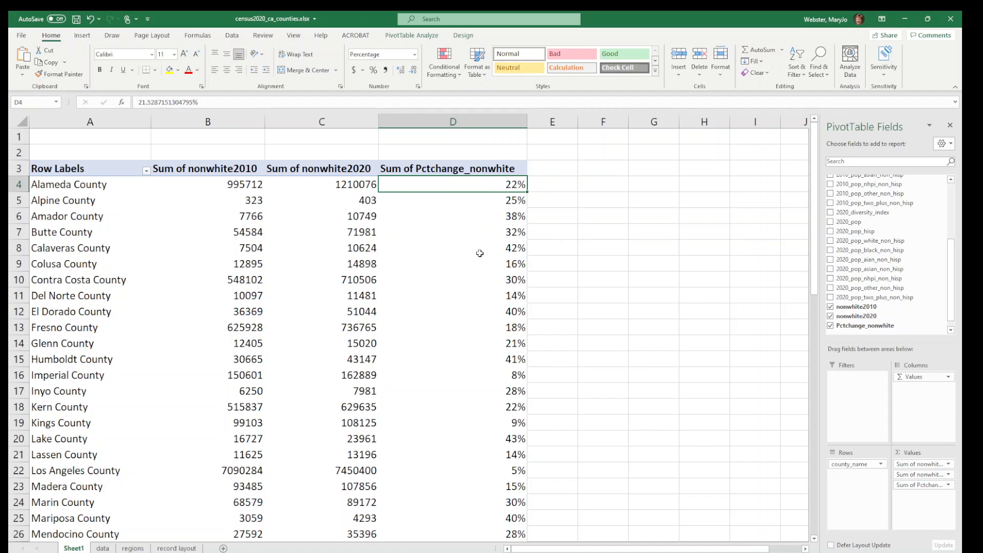
pyautogui.moveTo(436, 184)
pyautogui.click(229, 35)
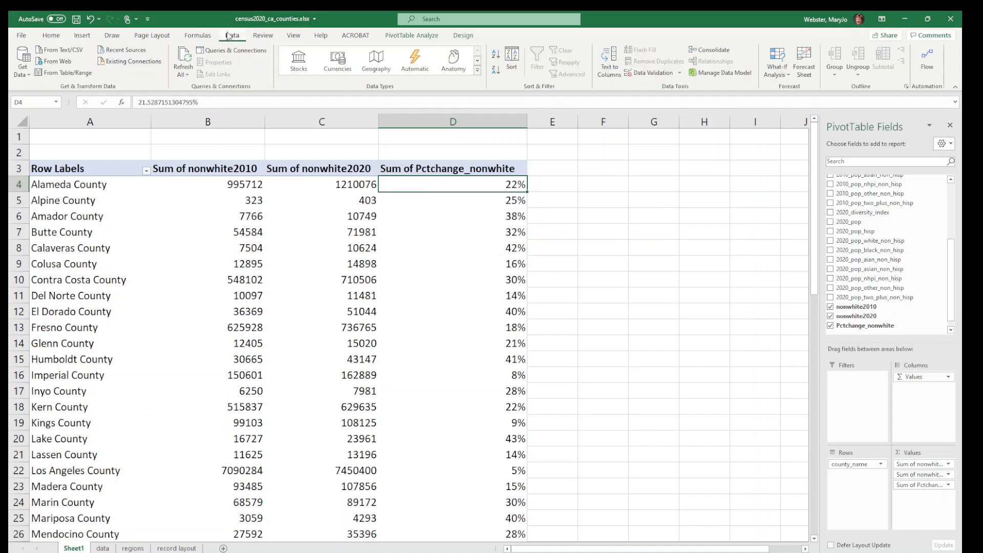
pyautogui.click(496, 72)
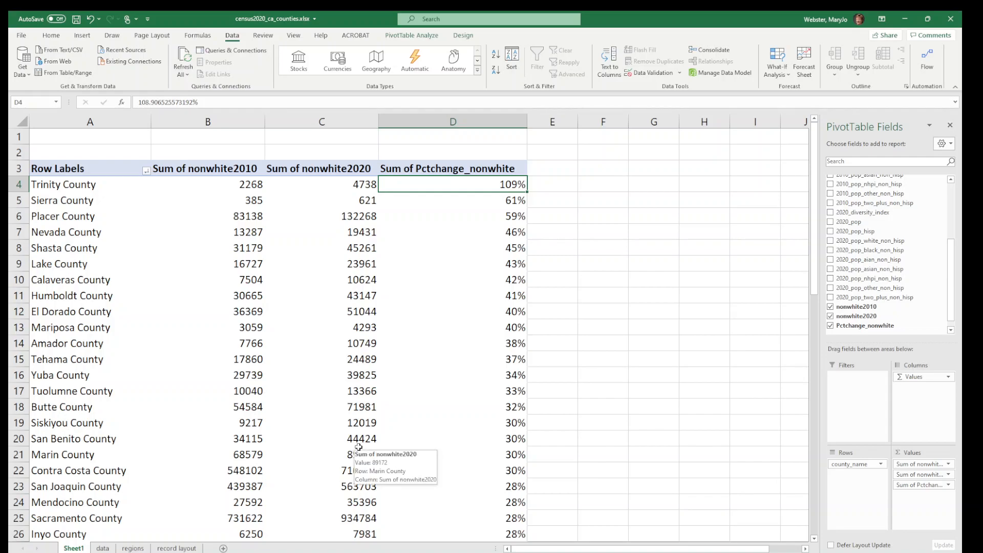
# Rename the PivotTable's worksheet Nonwhite.
pyautogui.doubleClick(71, 547)
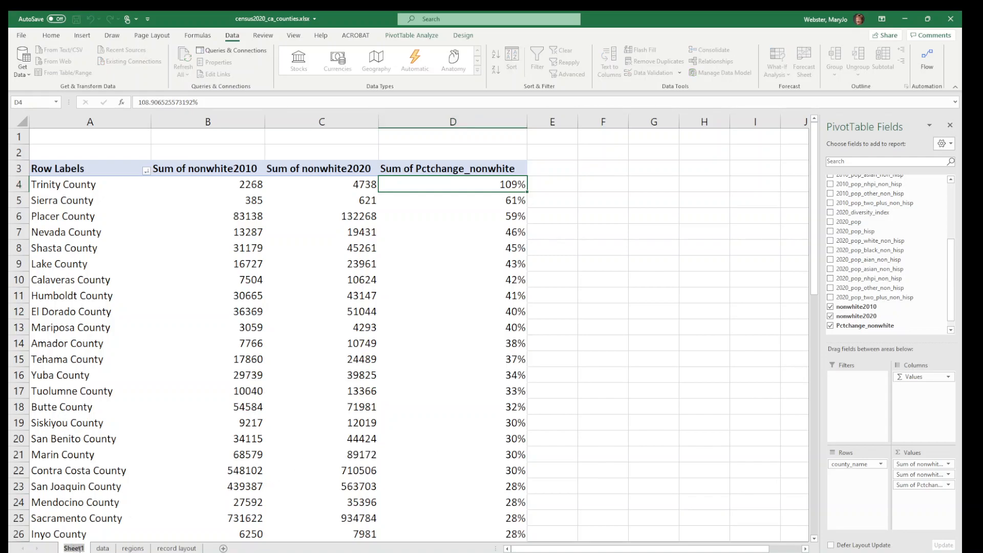
pyautogui.write('Nonwhite')
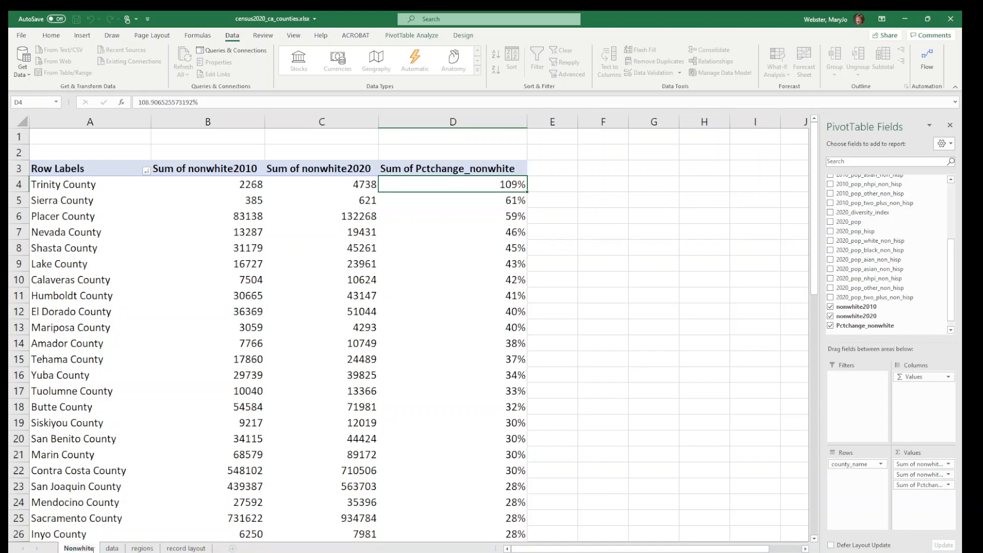
pyautogui.click(129, 492)
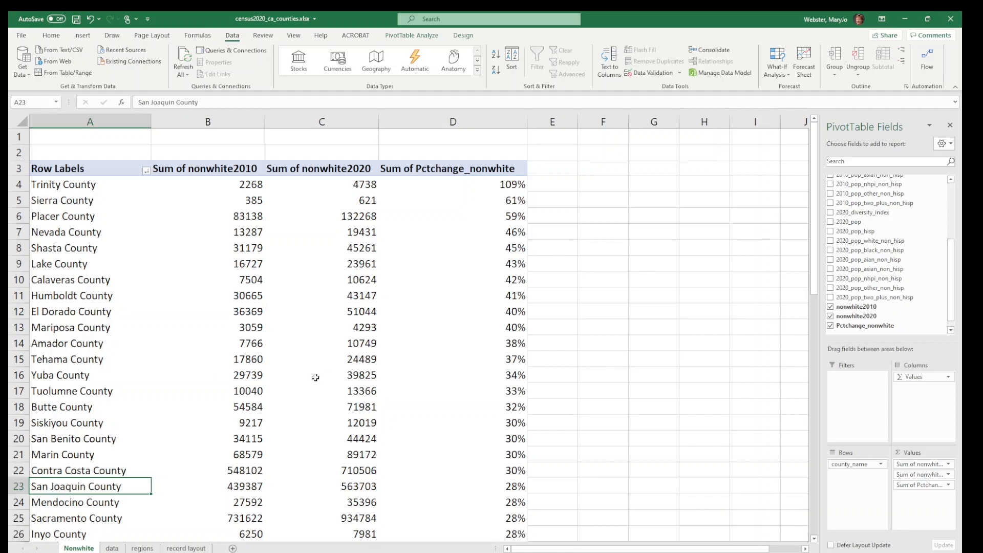
pyautogui.click(317, 436)
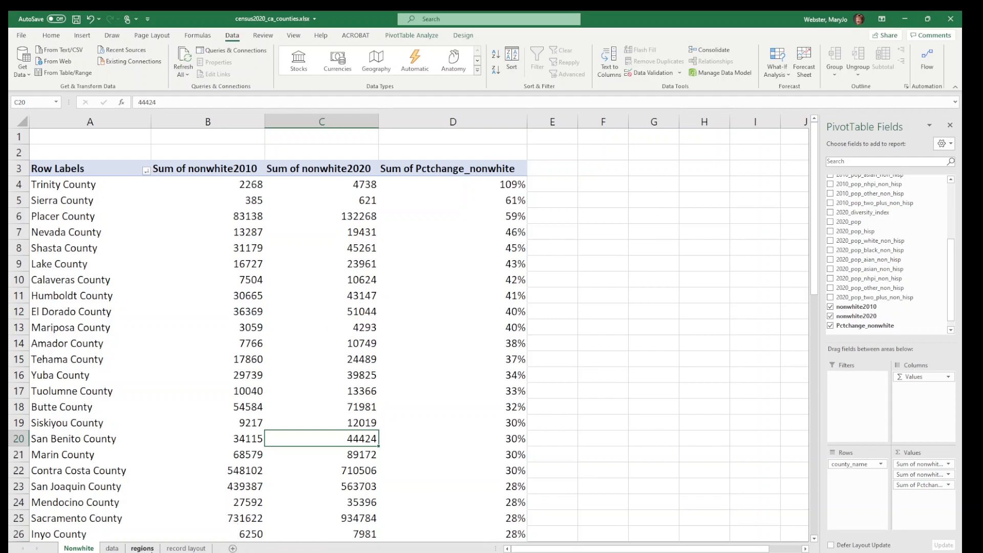
# Look at the regions sheet, and examine the county_code and county_name columns of the data sheet as possible matching columns.
pyautogui.click(141, 548)
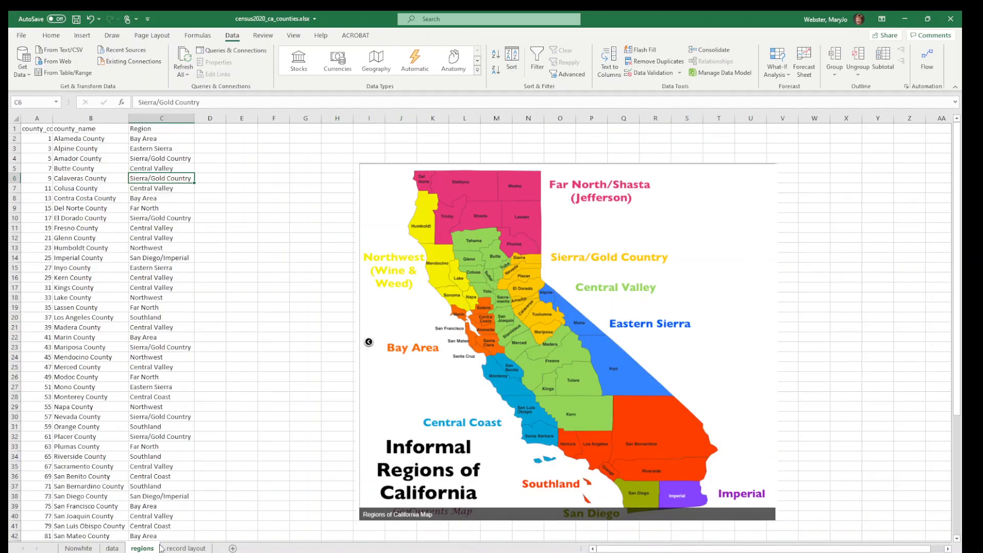
pyautogui.click(112, 548)
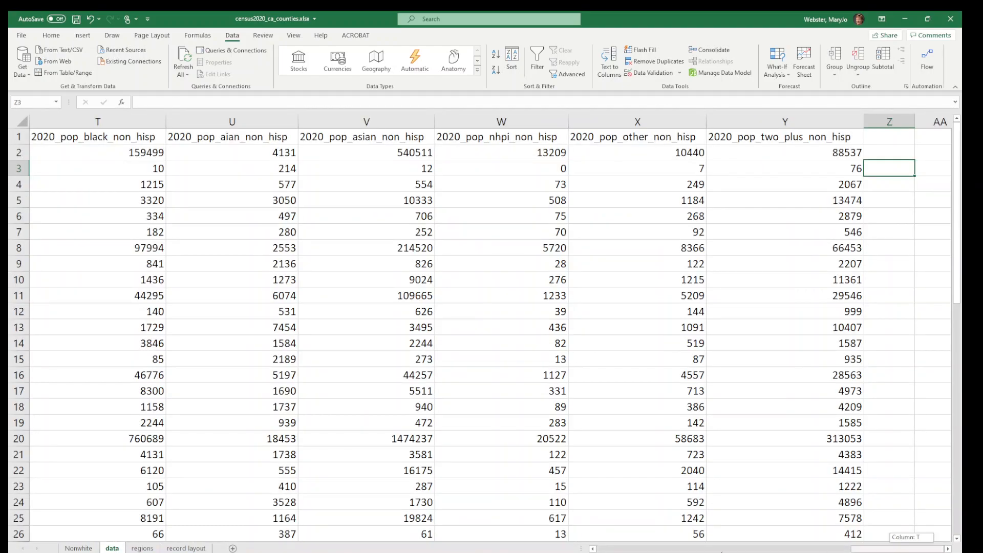
pyautogui.moveTo(896, 549); pyautogui.dragTo(584, 545)
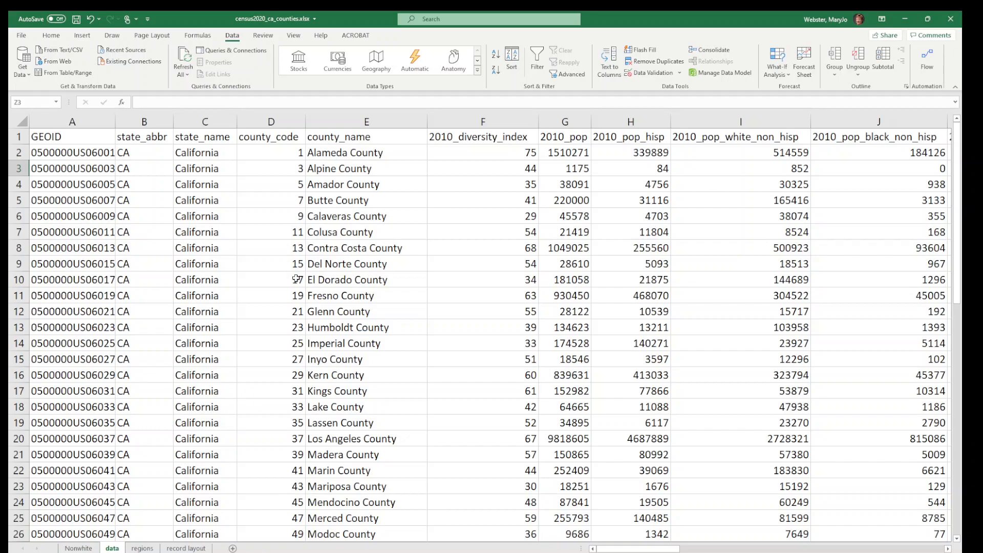
pyautogui.click(355, 153)
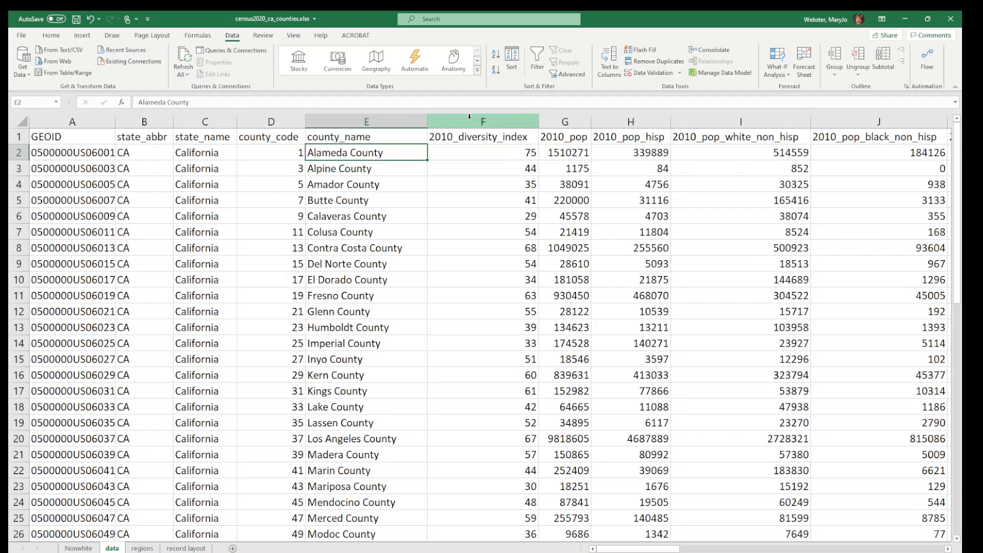
pyautogui.click(469, 117)
pyautogui.click(368, 154)
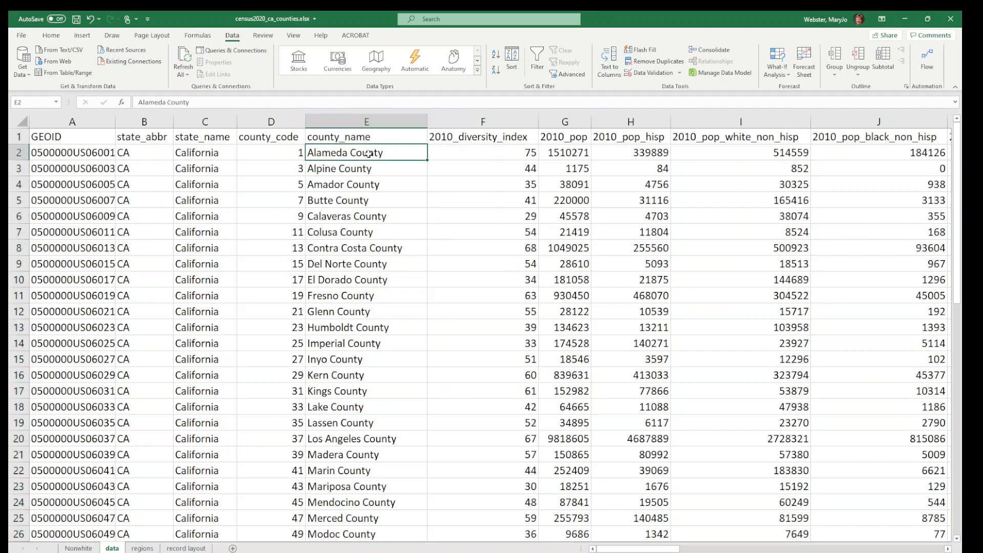
pyautogui.click(484, 153)
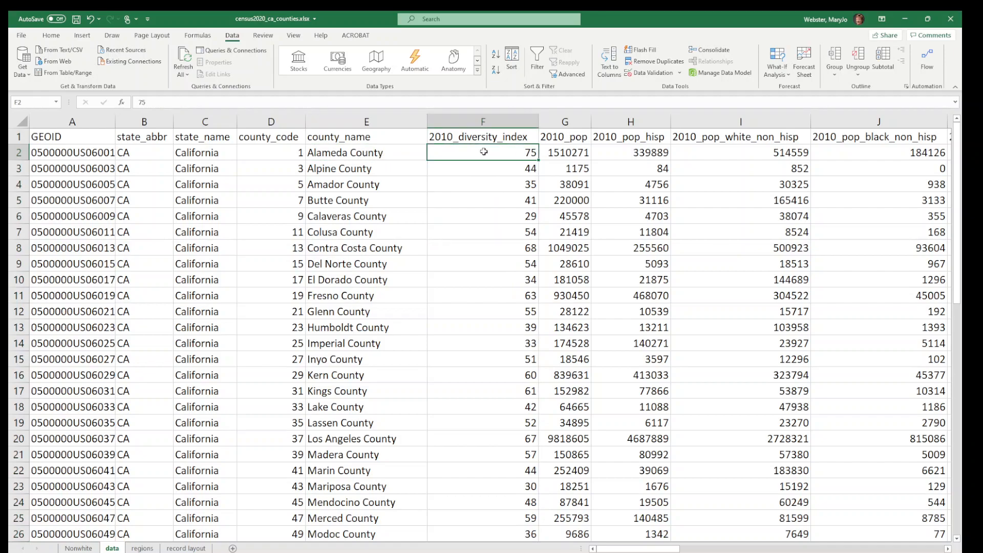
pyautogui.click(373, 171)
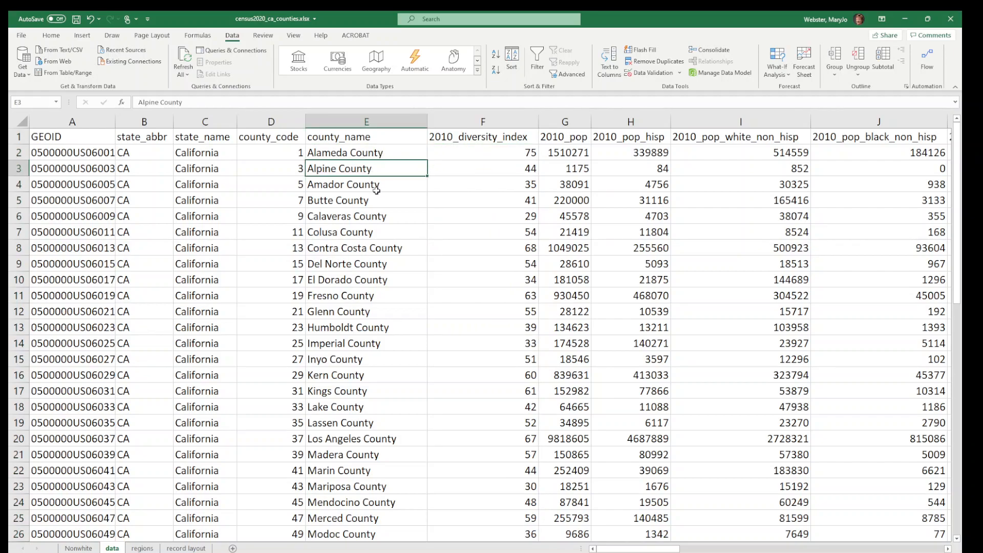
pyautogui.click(374, 188)
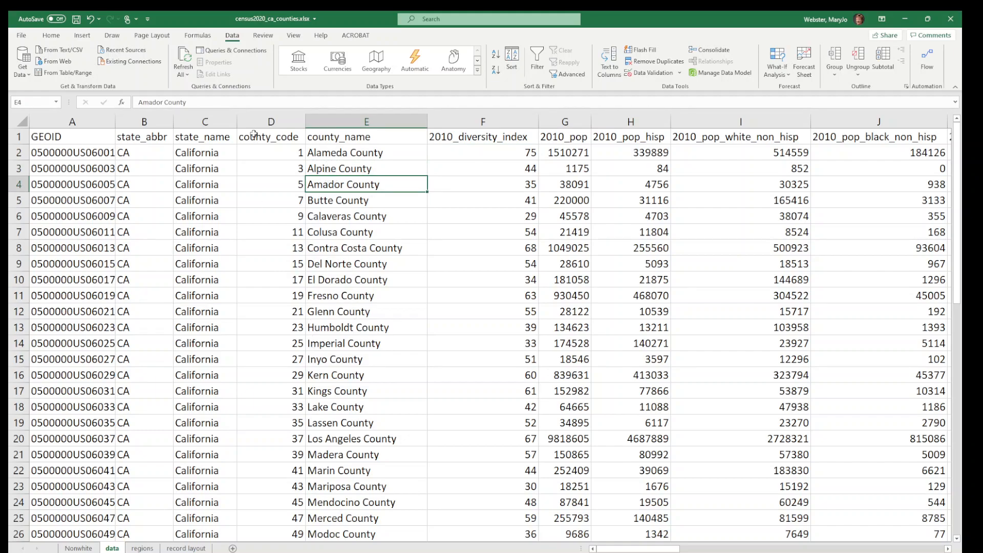
pyautogui.click(277, 120)
pyautogui.click(346, 120)
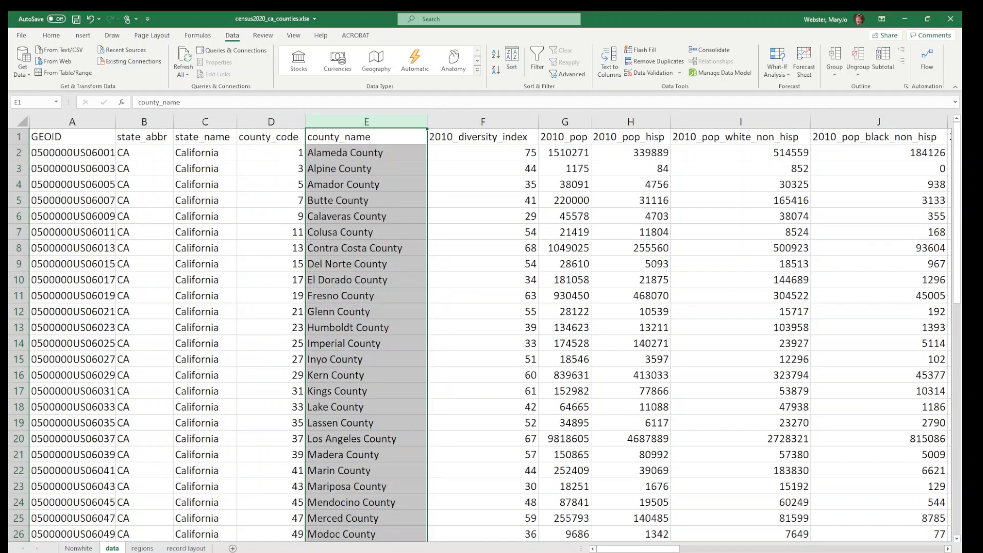
# Fit the width of the county_code column on the regions sheet to its contents and select that column.
pyautogui.click(142, 548)
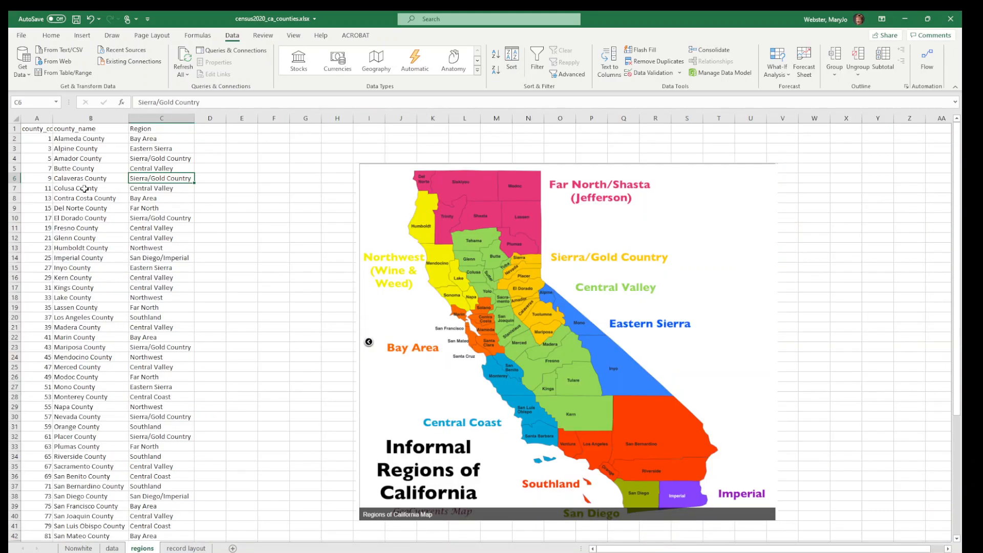
pyautogui.click(84, 179)
pyautogui.click(80, 119)
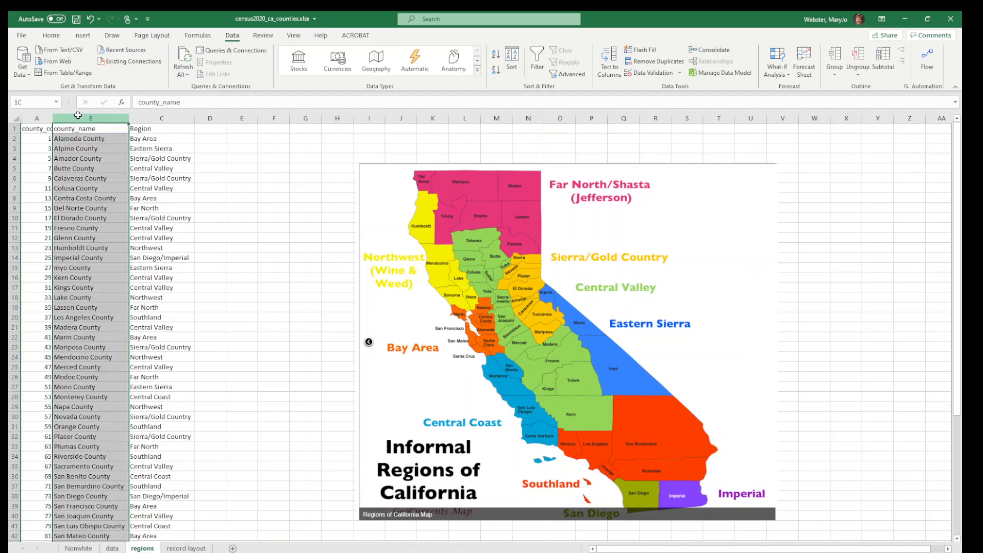
pyautogui.click(42, 139)
pyautogui.click(85, 136)
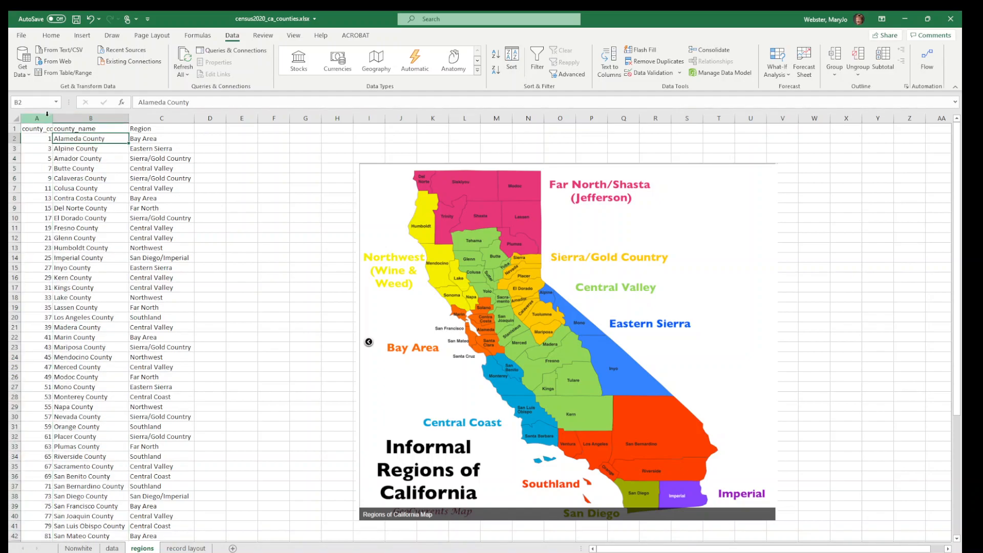
pyautogui.doubleClick(49, 117)
pyautogui.click(87, 171)
pyautogui.click(67, 170)
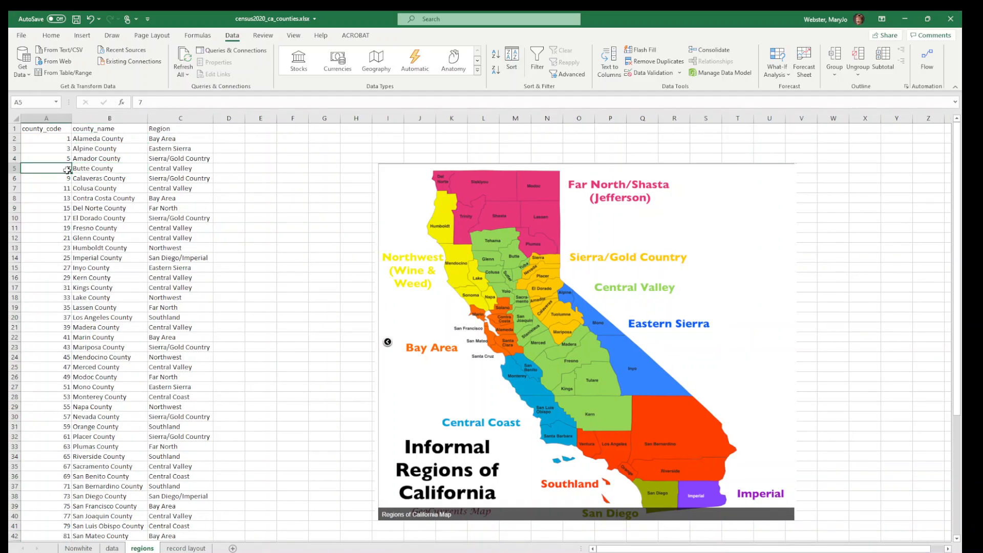
pyautogui.click(51, 117)
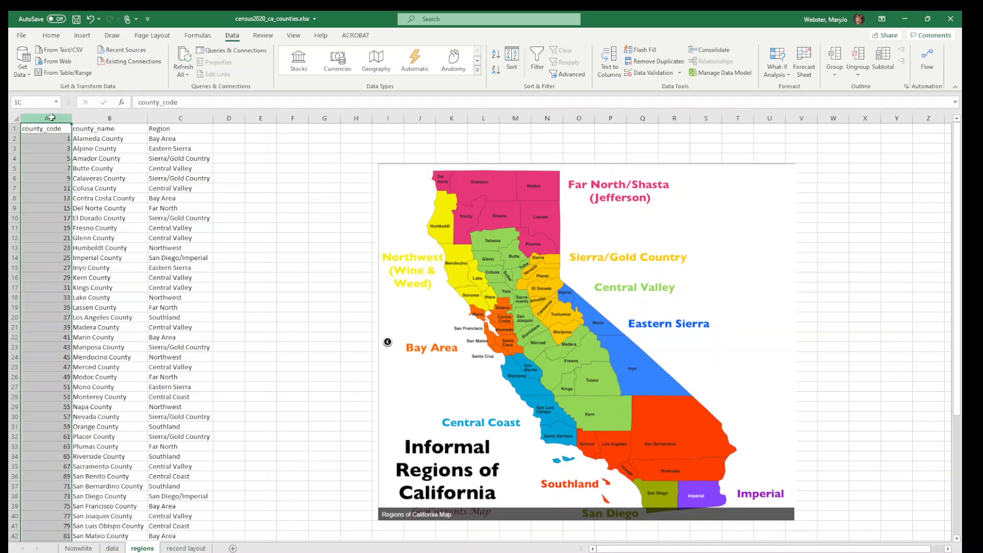
# Examine the county_code, county_name and Region columns on the regions sheet to compare matching by code with matching by name.
pyautogui.click(111, 117)
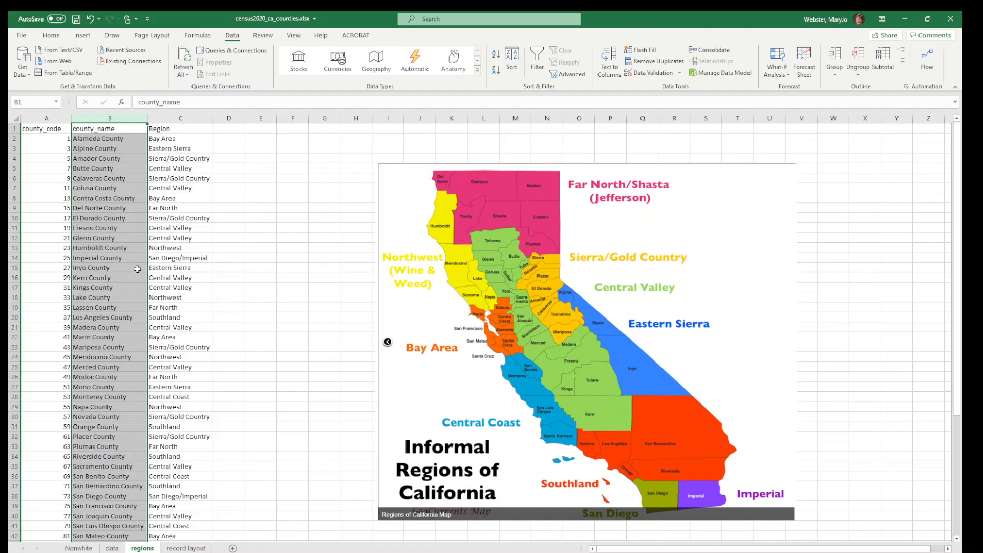
pyautogui.click(44, 237)
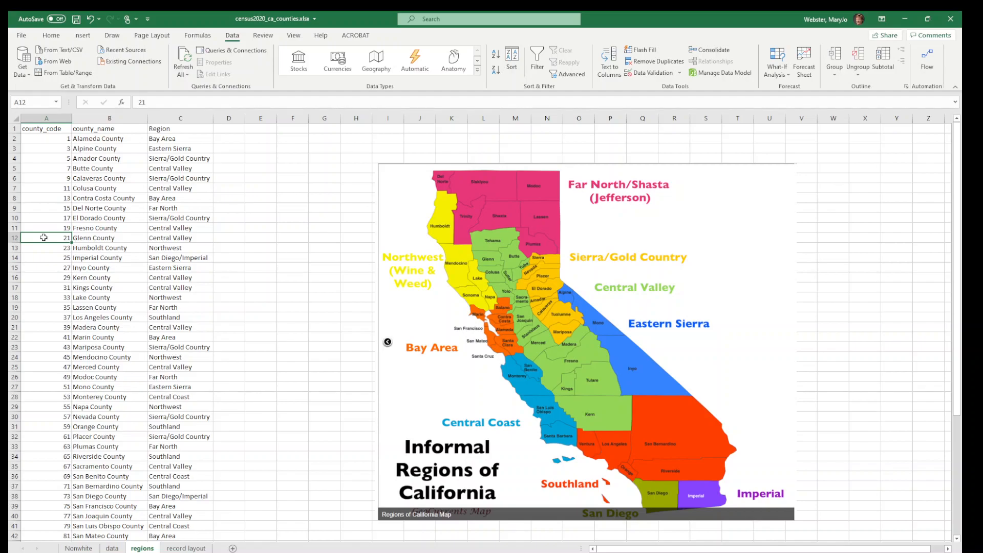
pyautogui.click(54, 118)
pyautogui.click(92, 166)
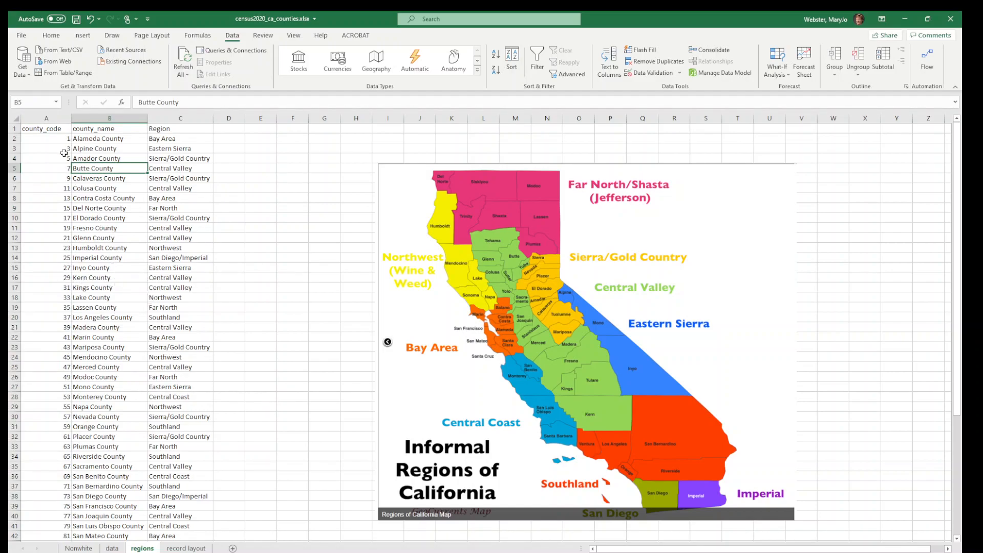
pyautogui.click(45, 128)
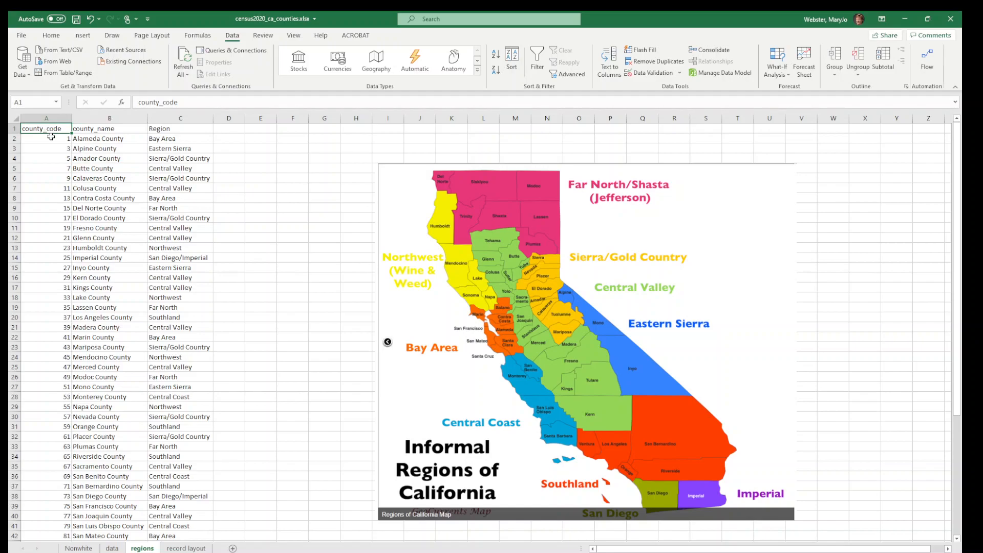
pyautogui.click(31, 118)
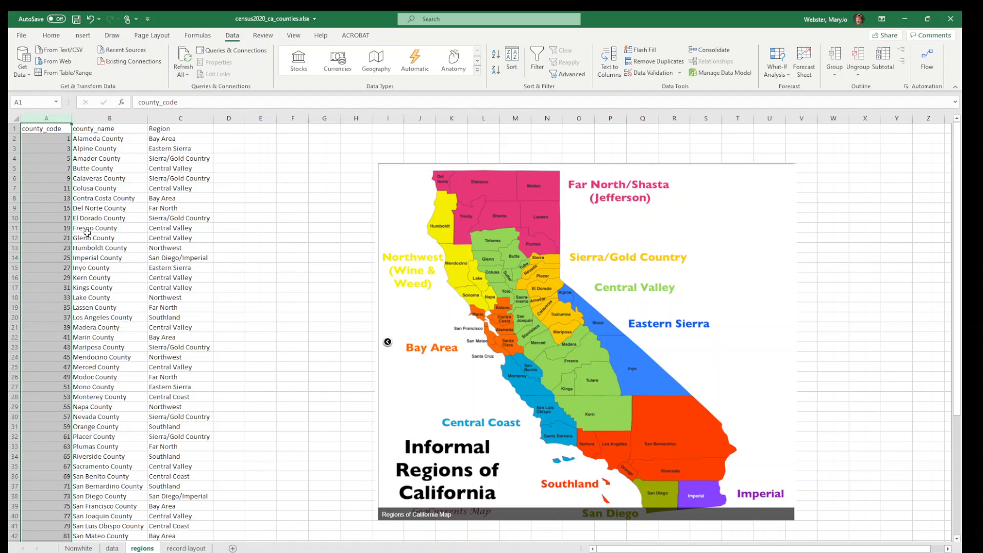
pyautogui.click(35, 206)
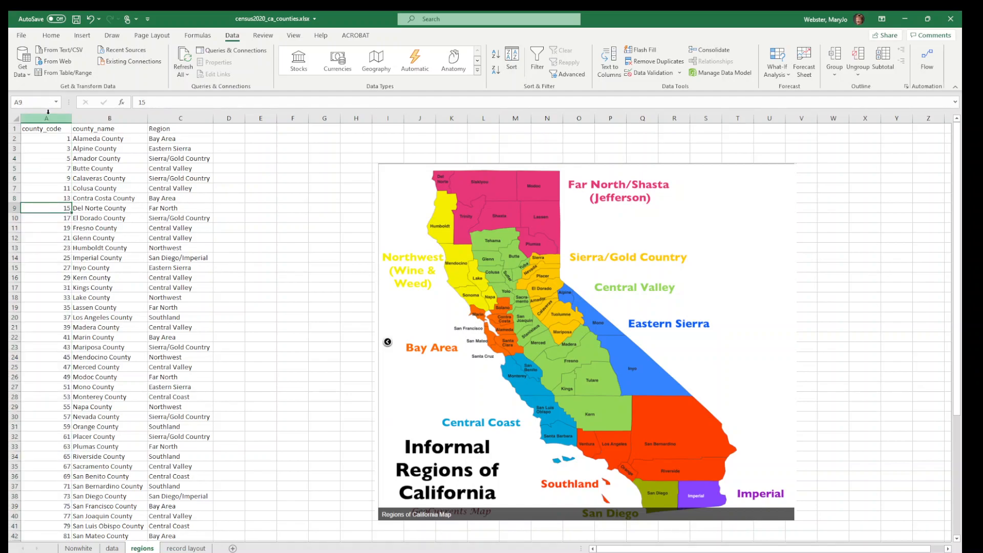
pyautogui.click(47, 117)
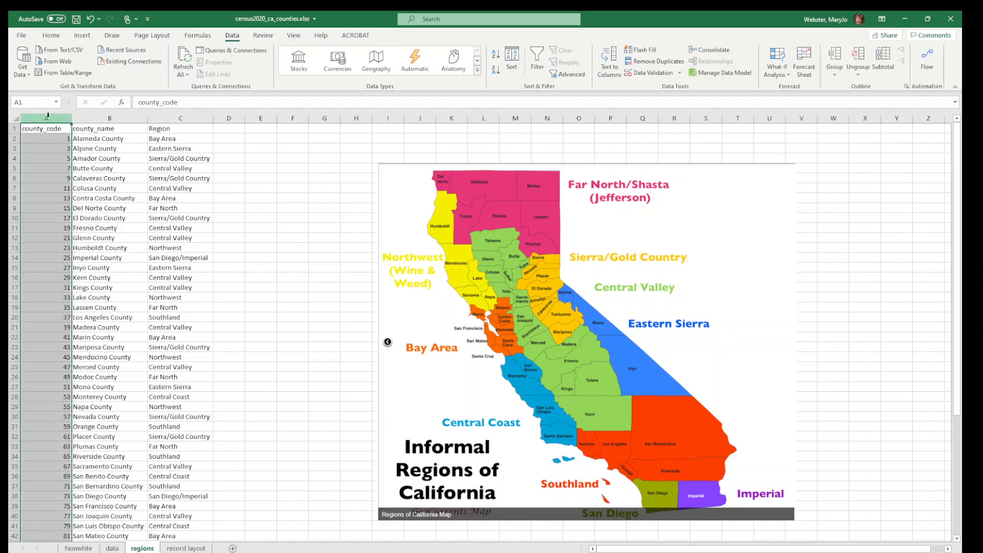
pyautogui.click(95, 118)
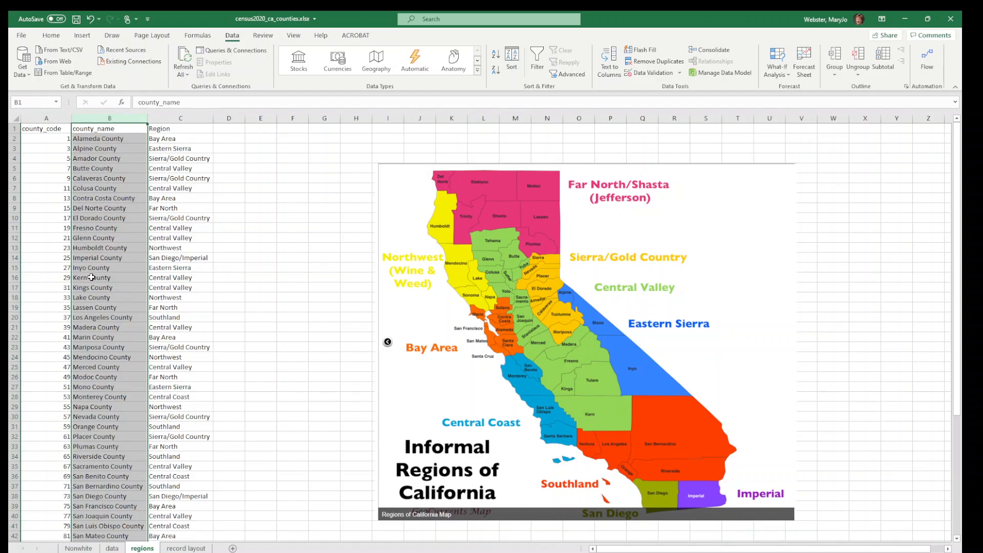
pyautogui.click(90, 138)
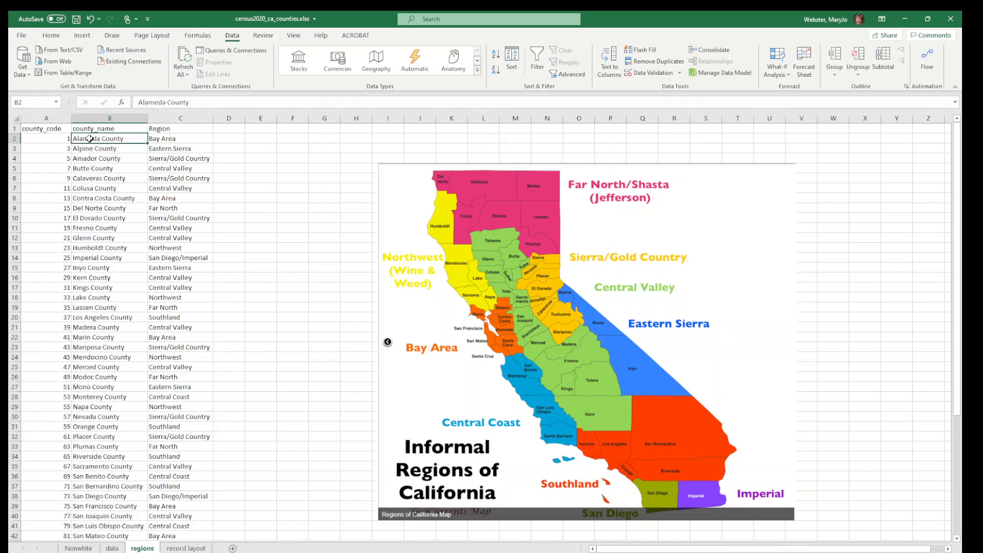
pyautogui.click(125, 158)
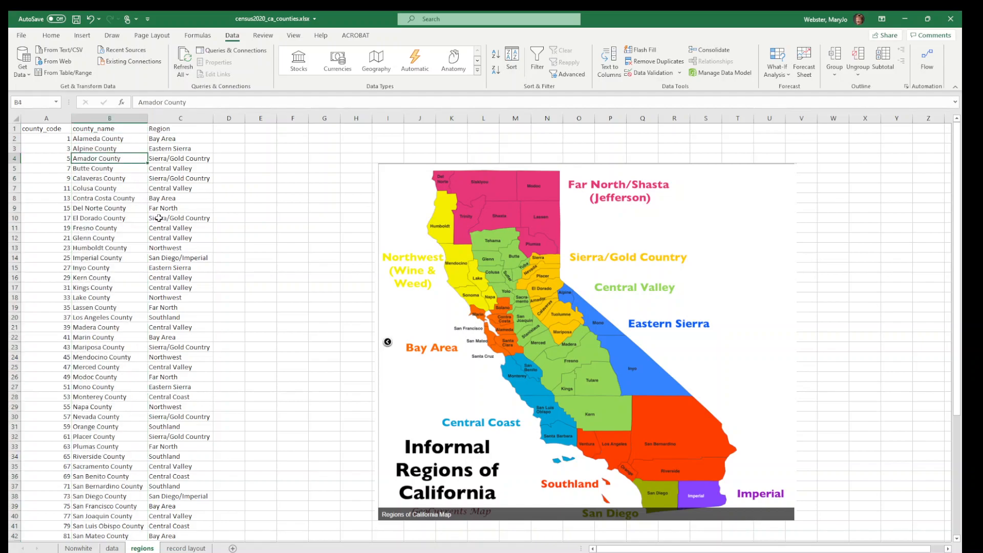
pyautogui.click(44, 147)
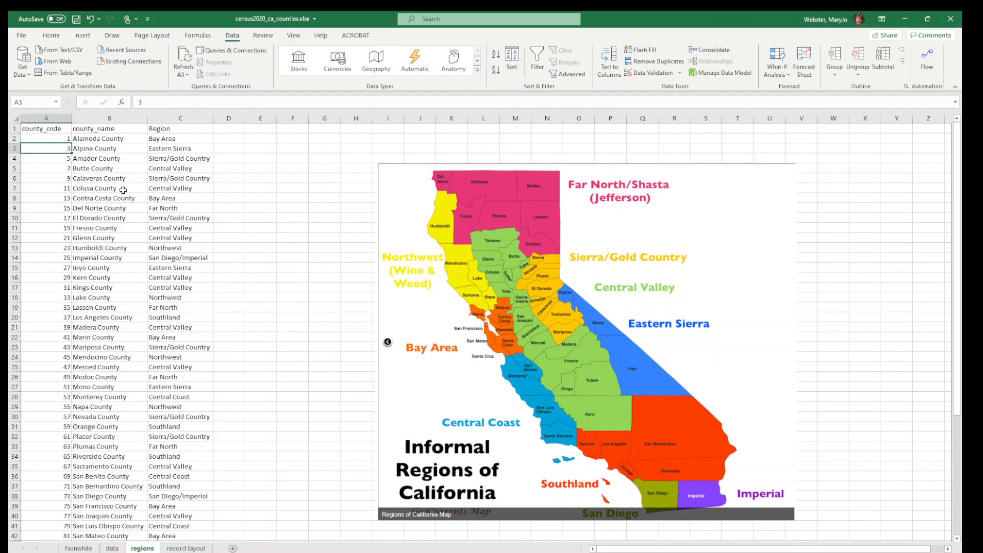
pyautogui.click(47, 117)
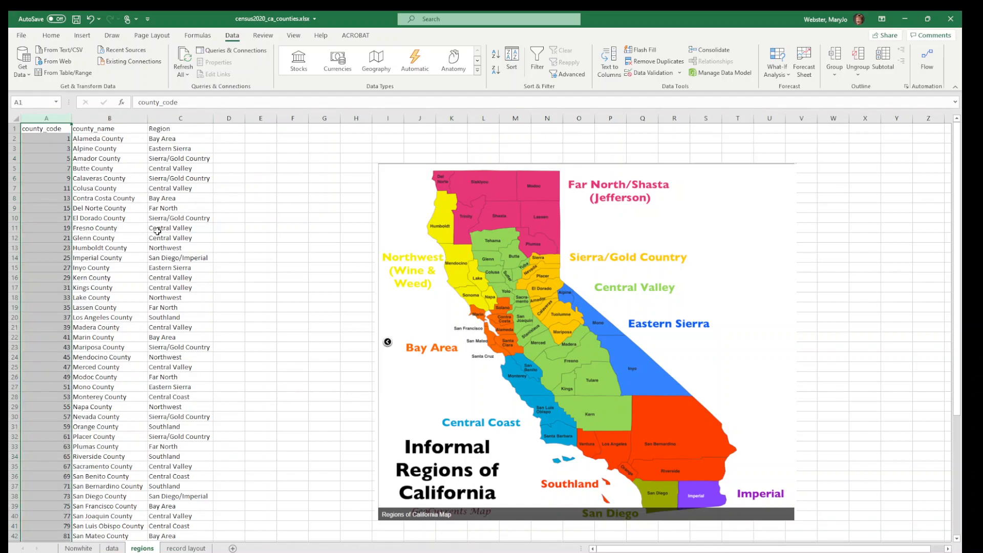
pyautogui.click(179, 117)
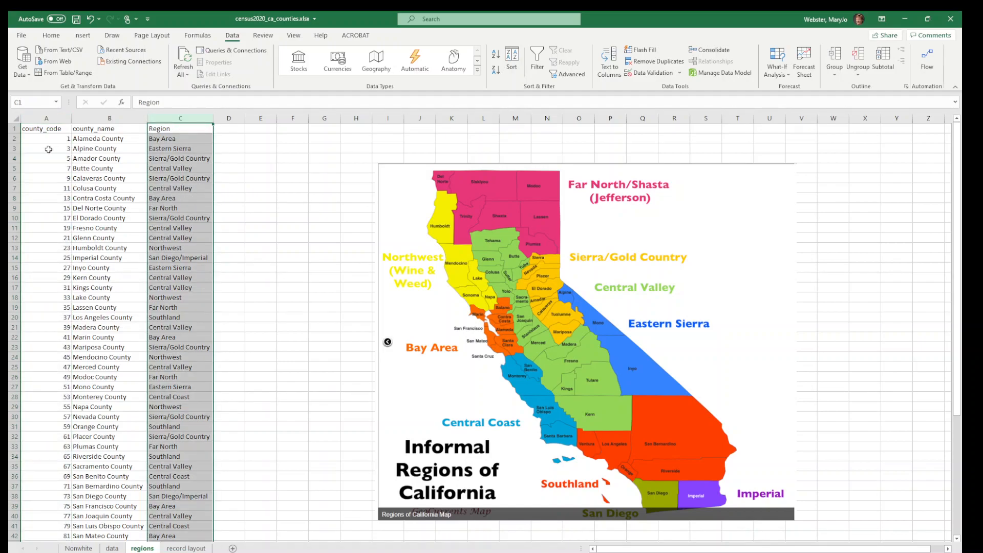
pyautogui.click(196, 160)
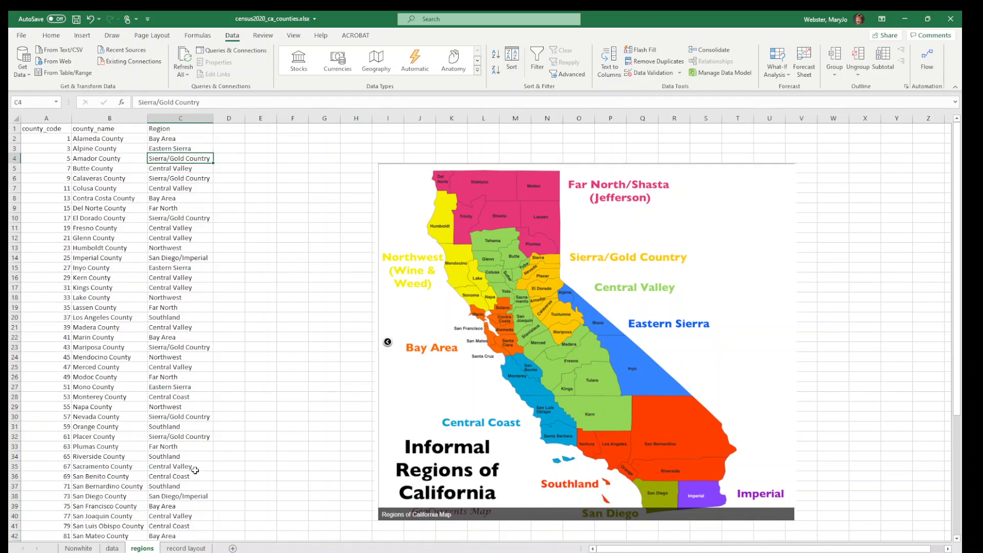
# Insert a new column before 2010_diversity_index on the data sheet and give it the header Region.
pyautogui.click(116, 549)
pyautogui.click(397, 157)
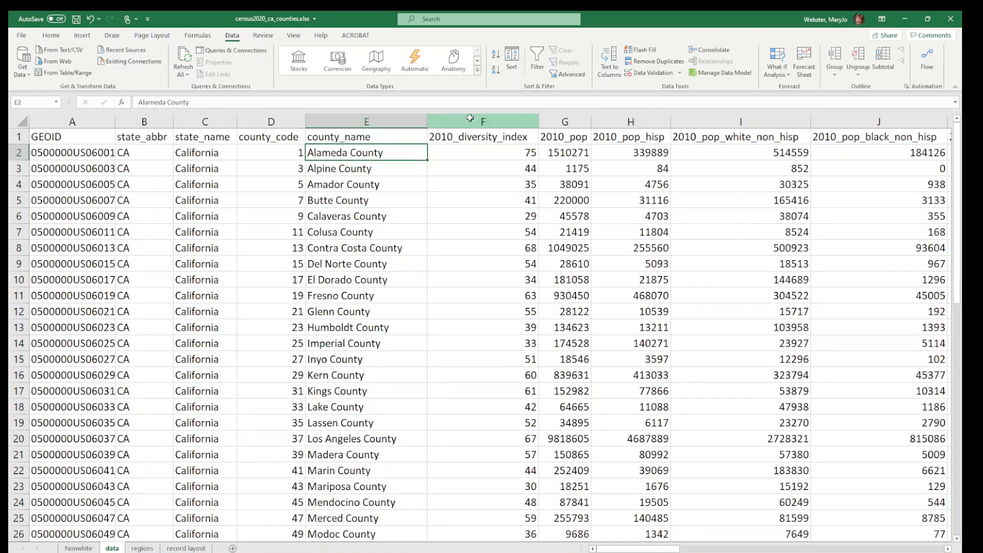
pyautogui.click(470, 115)
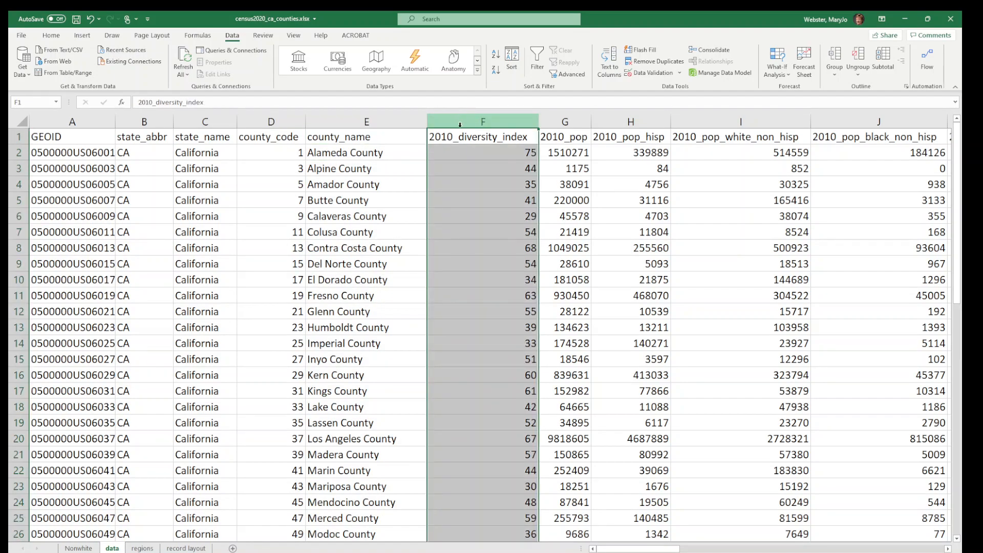
pyautogui.rightClick(460, 120)
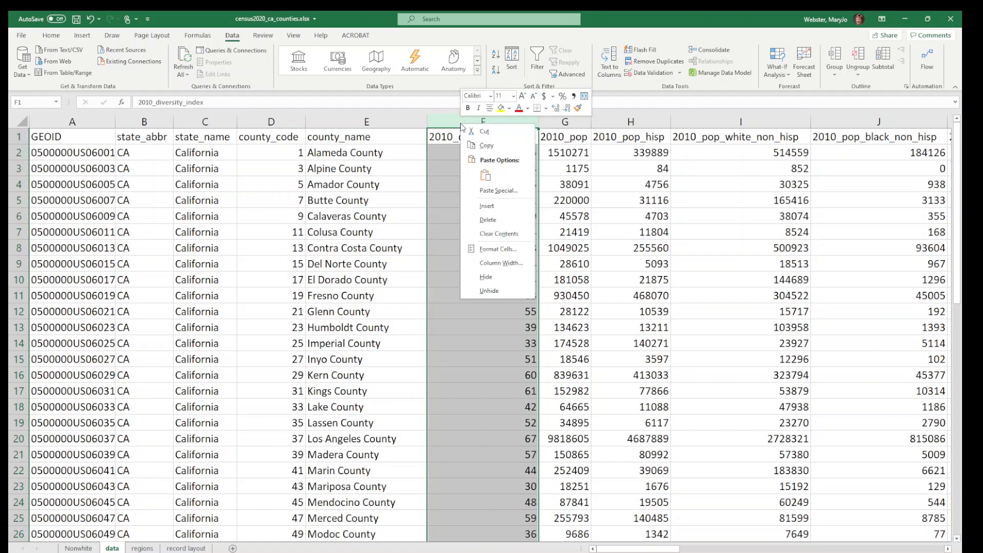
pyautogui.click(491, 207)
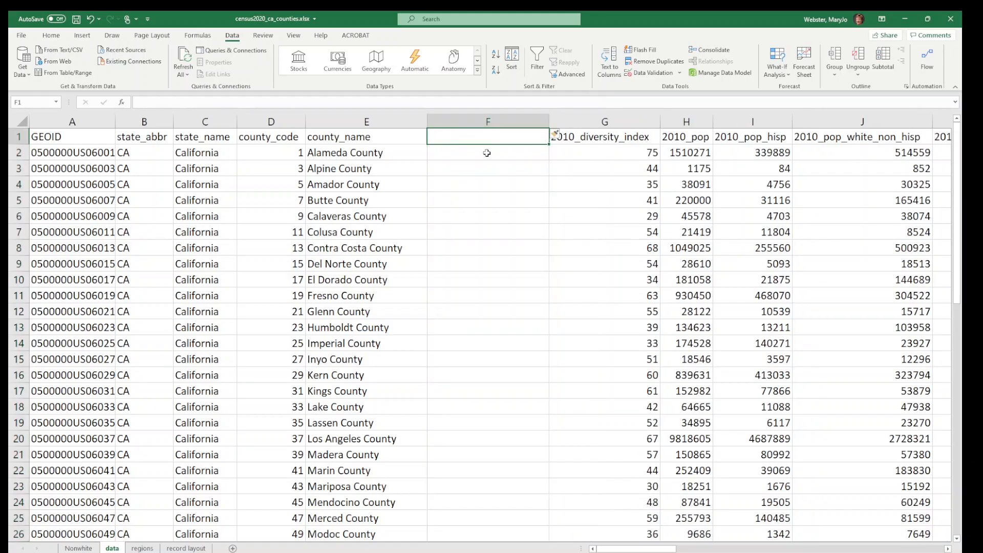
pyautogui.write('Region')
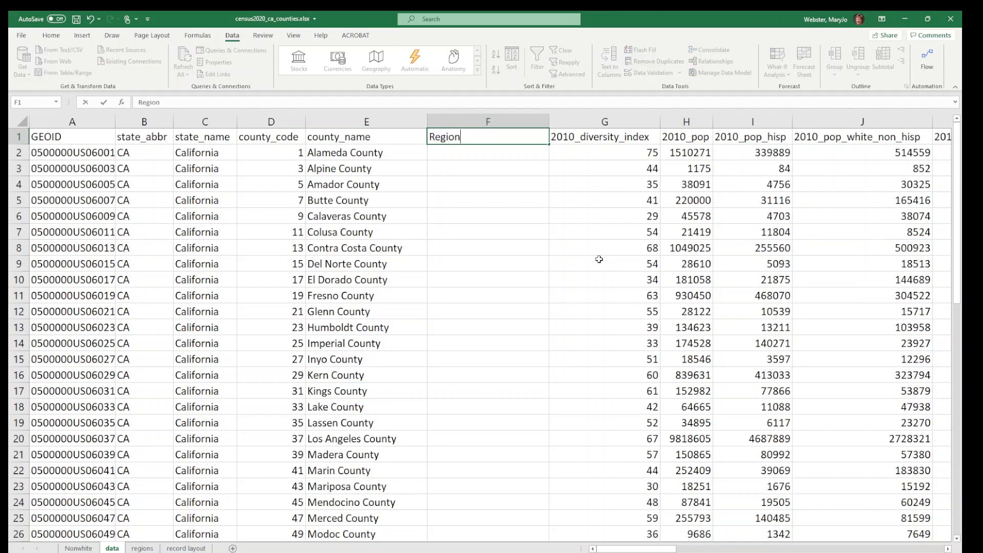
pyautogui.press('Return')
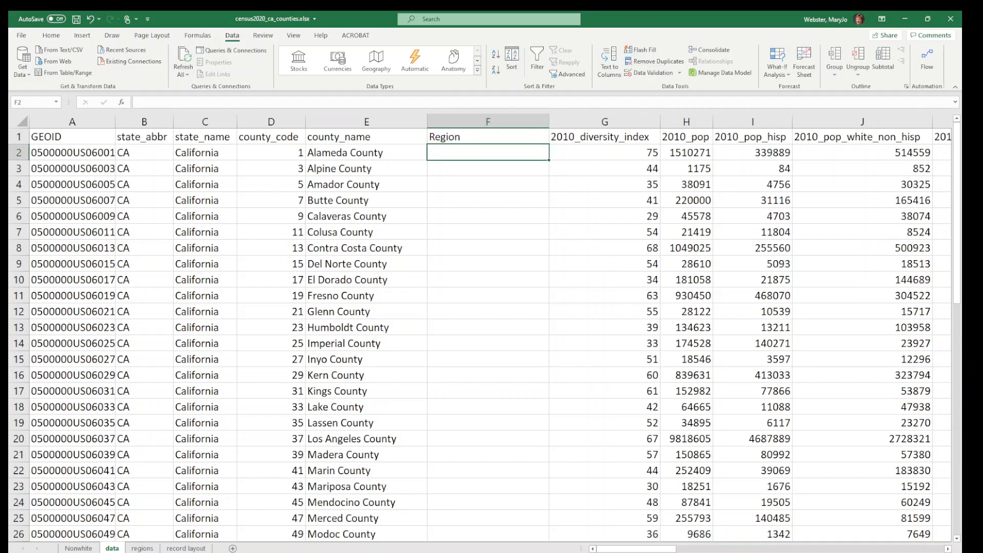
# Begin a VLOOKUP formula in F2 of the data sheet with D2 as the lookup value and regions!A1:C59 as the table array.
pyautogui.scroll(3, 935, 441)
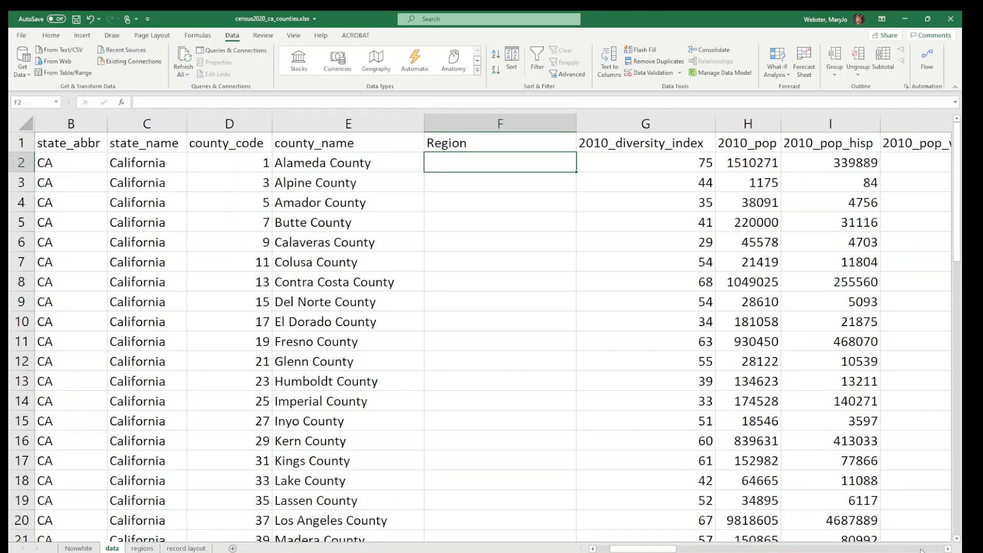
pyautogui.scroll(1, 623, 287)
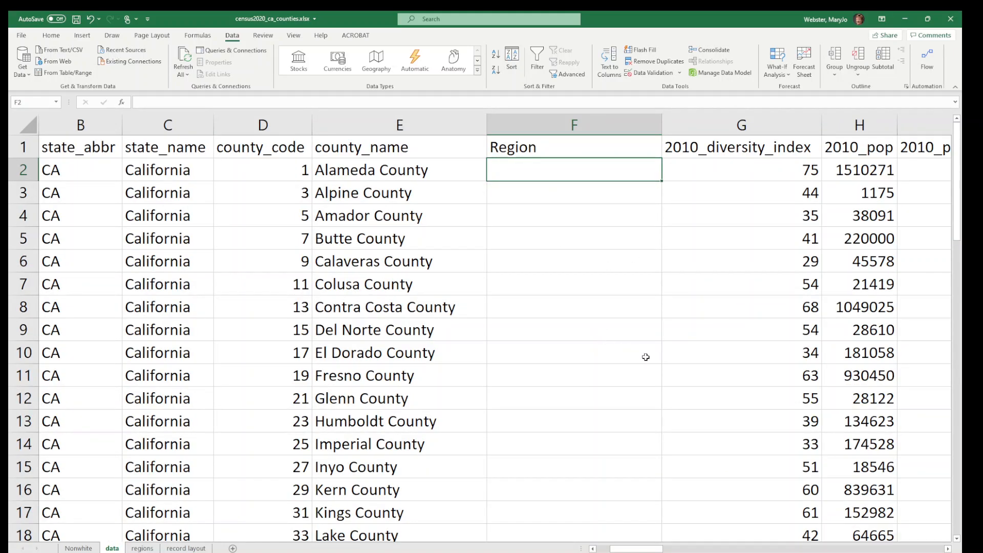
pyautogui.write('=vlookup(')
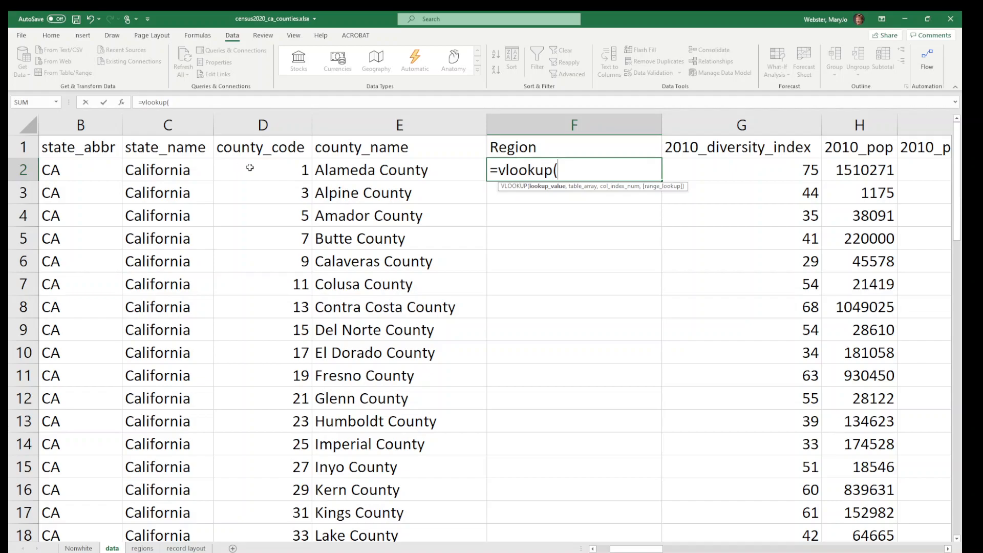
pyautogui.write('d2,')
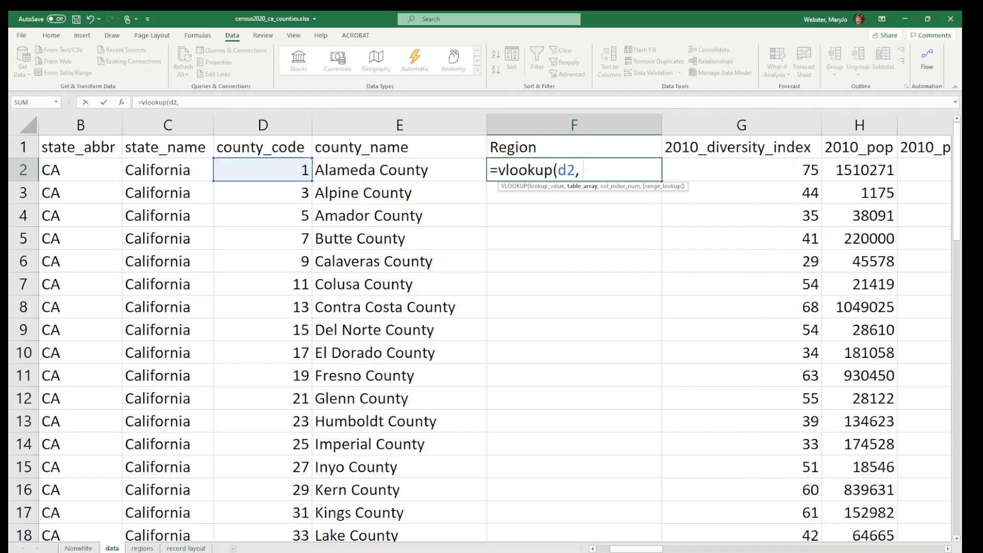
pyautogui.click(143, 548)
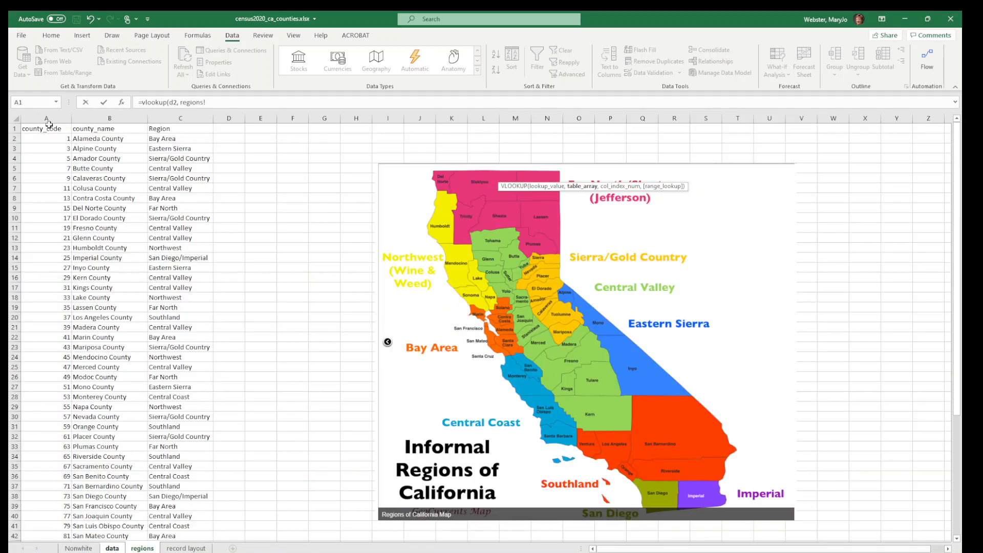
pyautogui.moveTo(48, 127); pyautogui.dragTo(170, 526)
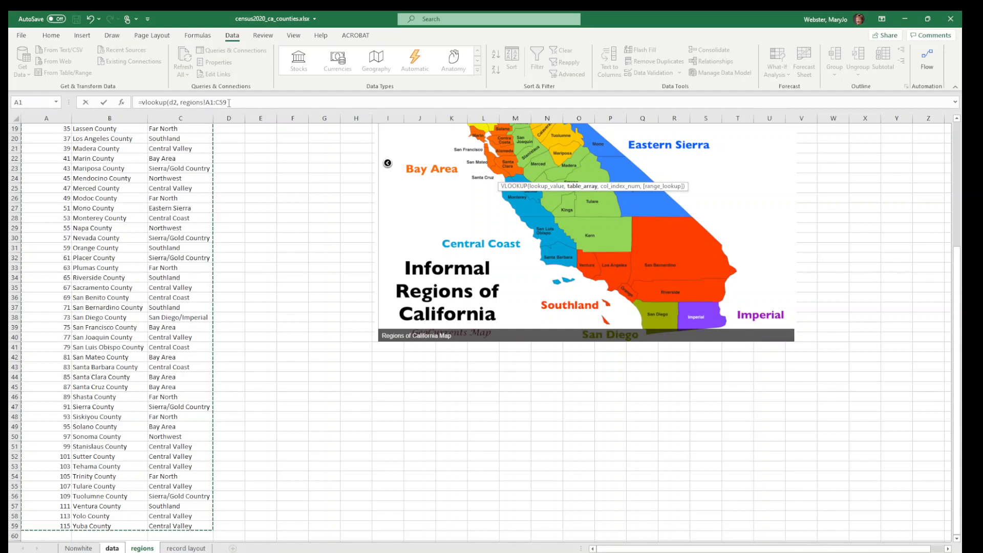
# Make the formula's table range absolute as regions!$A$1:$C$59.
pyautogui.click(207, 102)
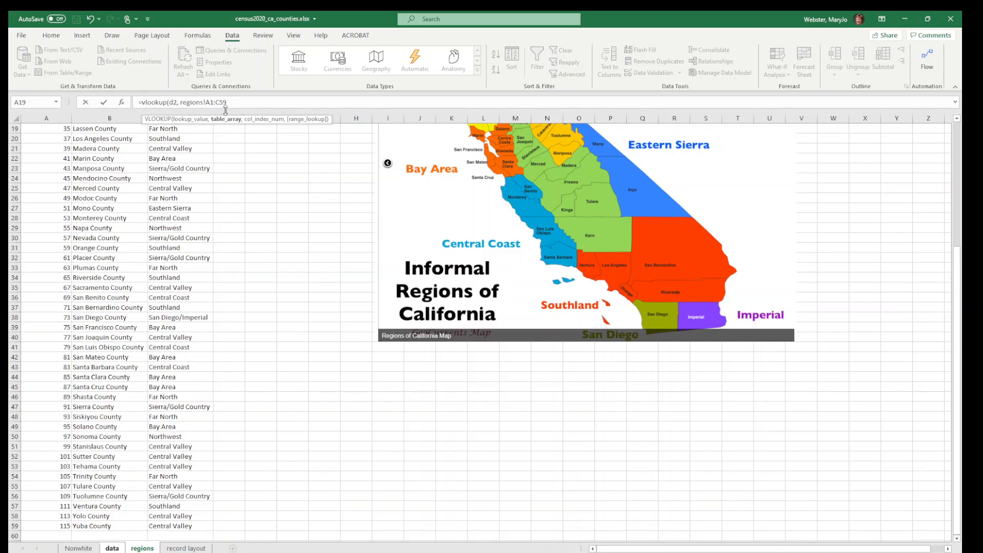
pyautogui.press('Right')
pyautogui.press('Right')
pyautogui.press('Right')
pyautogui.press('Right')
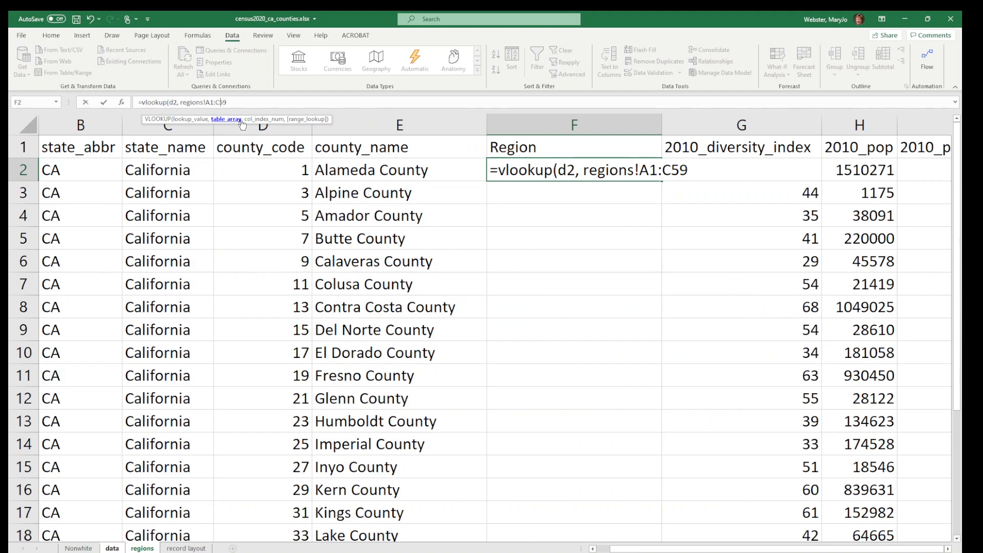
pyautogui.press('F4')
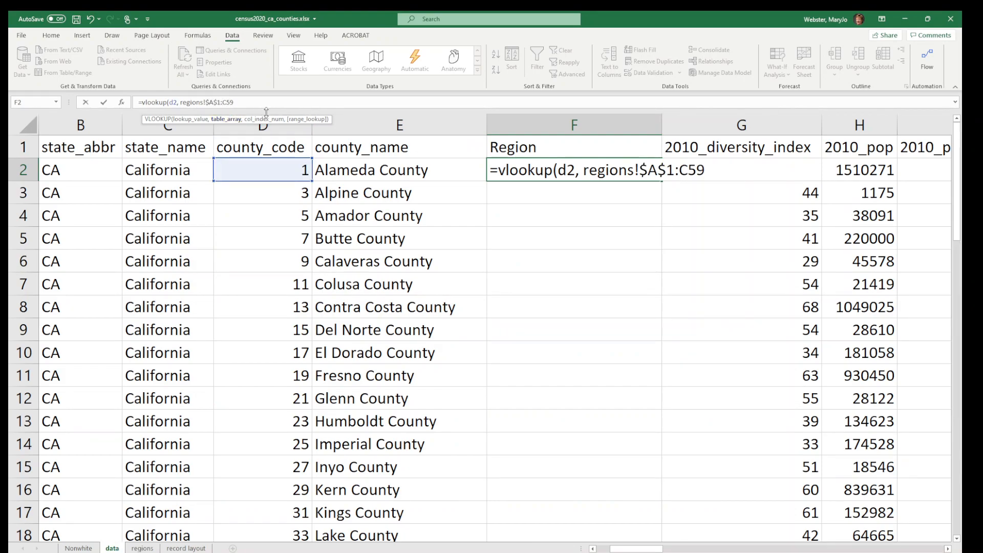
pyautogui.press('F4')
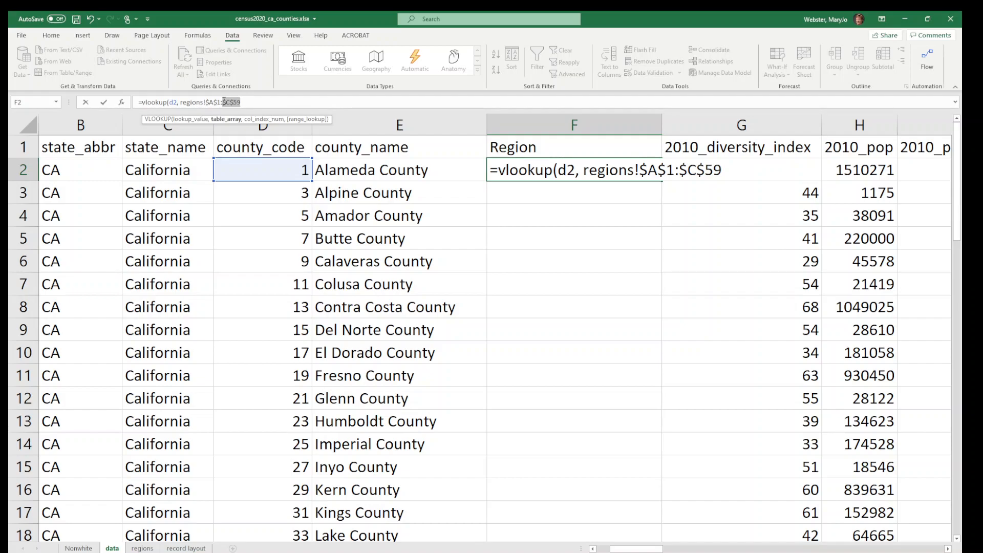
# Complete the VLOOKUP in F2 with column index 3 and FALSE for an exact match, and reselect F2.
pyautogui.click(262, 102)
pyautogui.write(',')
pyautogui.write('3')
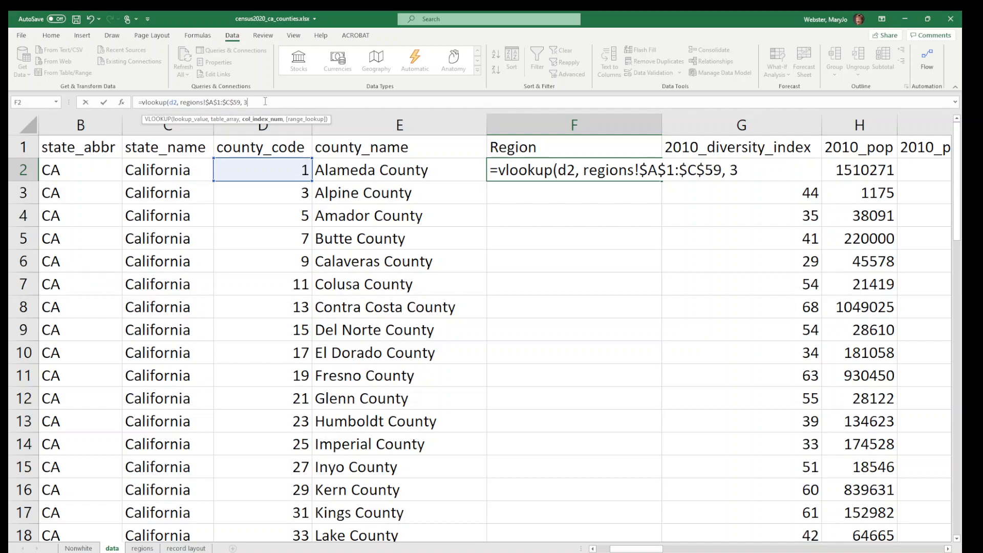
pyautogui.write(',')
pyautogui.write('false')
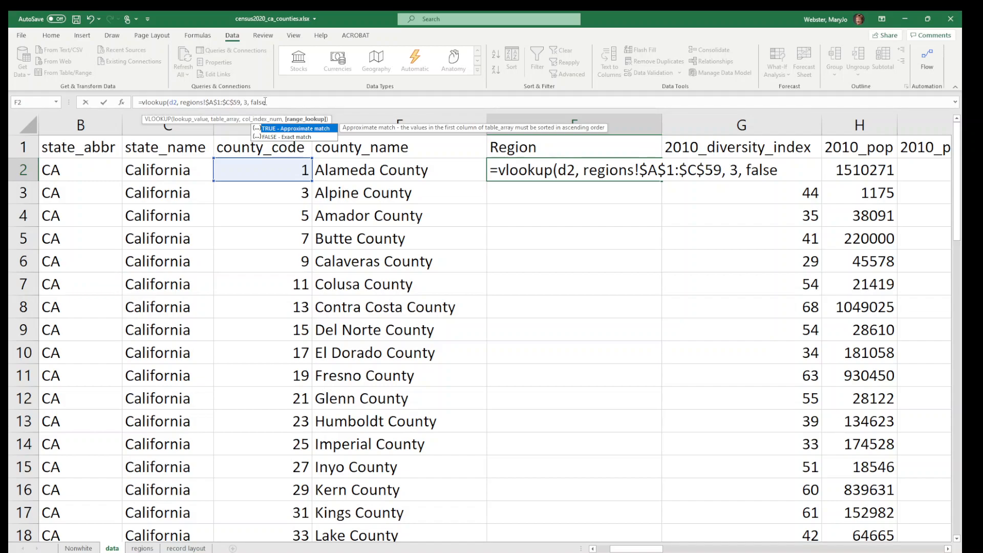
pyautogui.write(')')
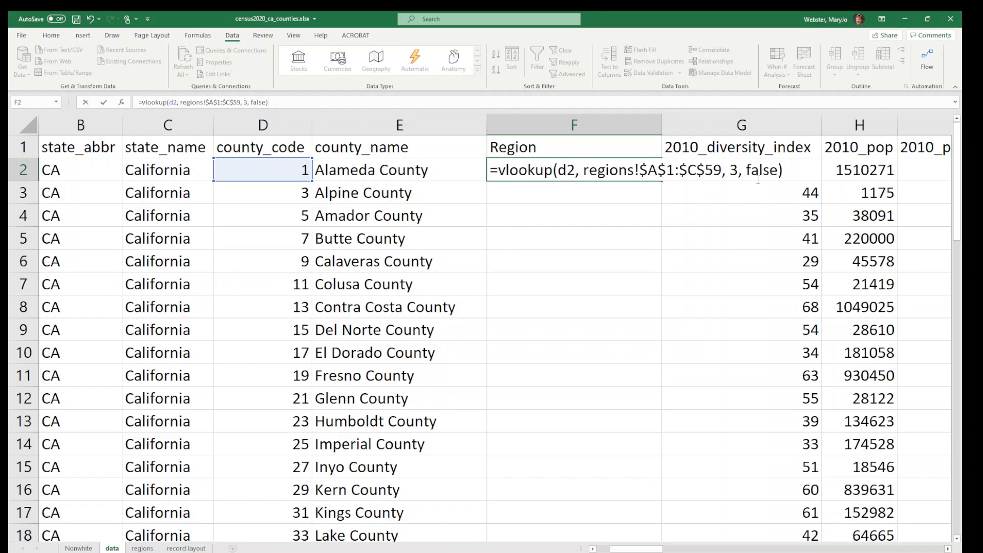
pyautogui.press('Return')
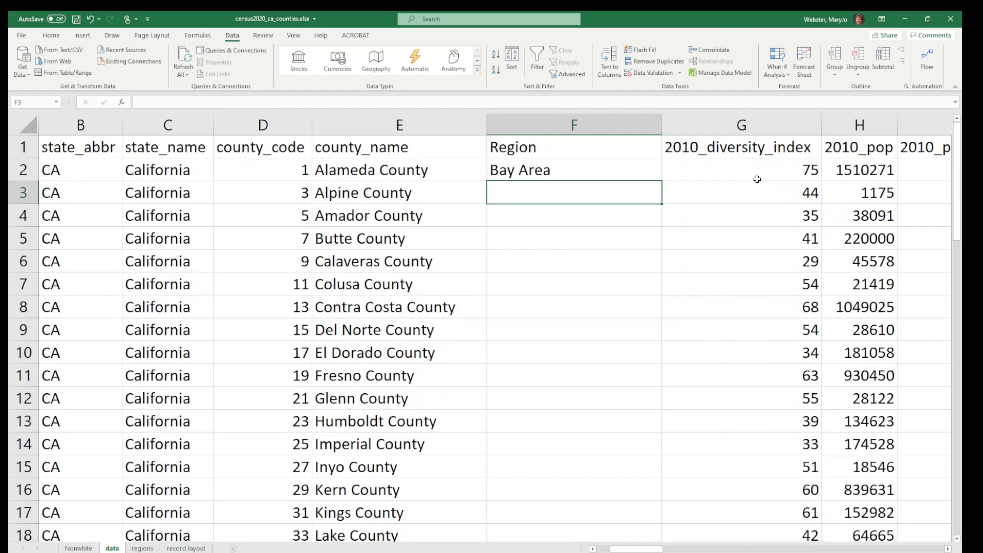
pyautogui.click(622, 170)
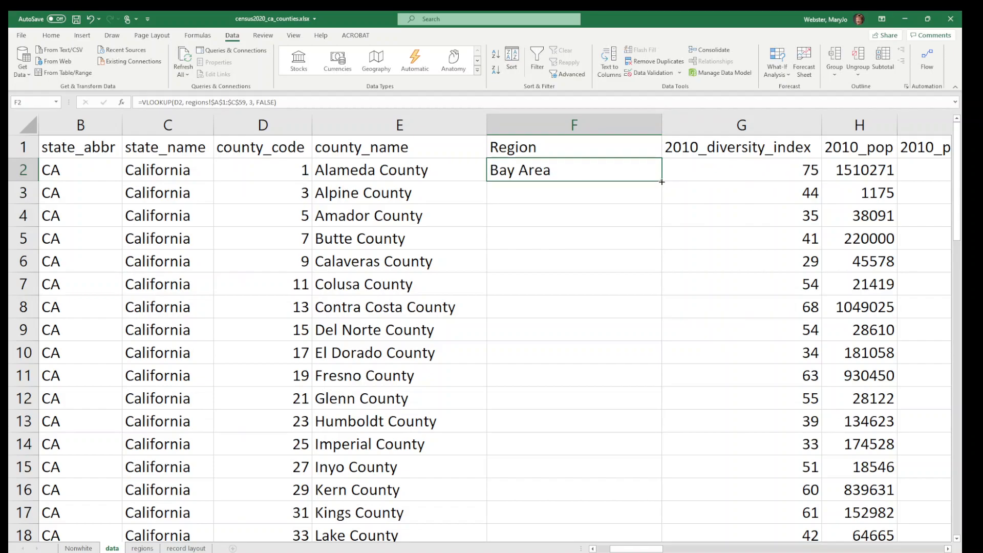
# Fill the VLOOKUP formula from F2 down the Region column to row 59 and check the filled rows.
pyautogui.doubleClick(662, 182)
pyautogui.hotkey('ctrl', '.')
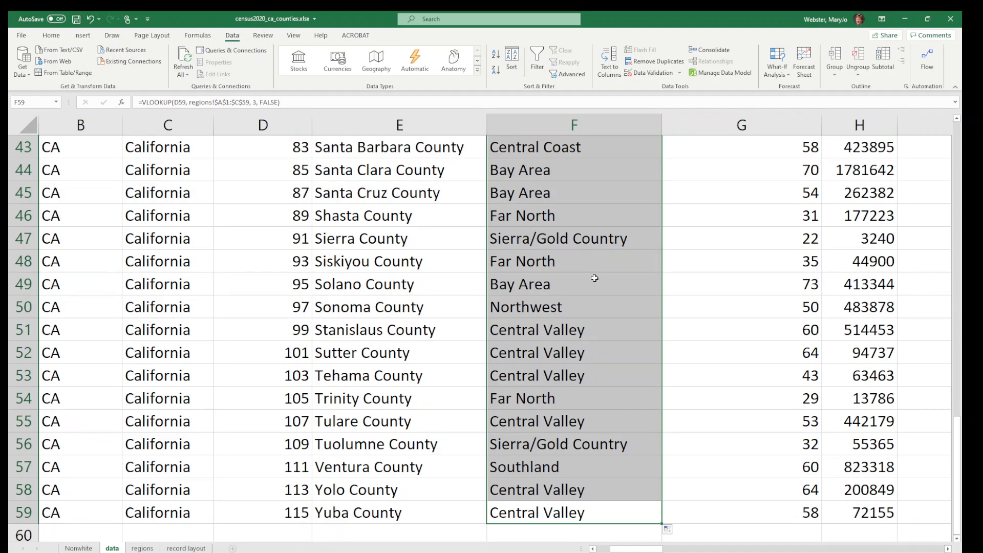
pyautogui.scroll(-3, 594, 278)
pyautogui.scroll(3, 594, 278)
pyautogui.press('pageup')
pyautogui.press('pageup')
pyautogui.press('pageup')
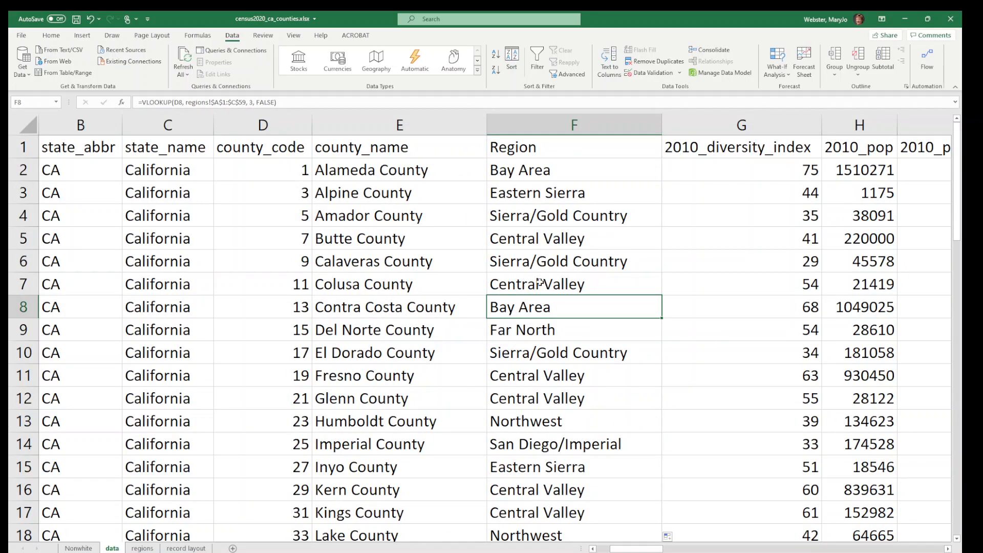
# Turn on filtering for the data sheet and review the Region column's list of values without applying a filter.
pyautogui.click(566, 244)
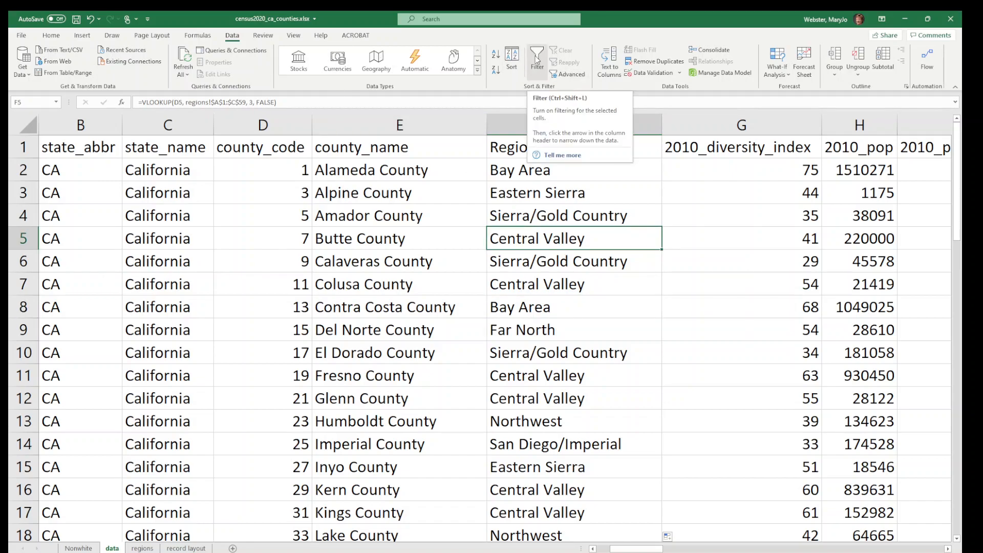
pyautogui.click(536, 57)
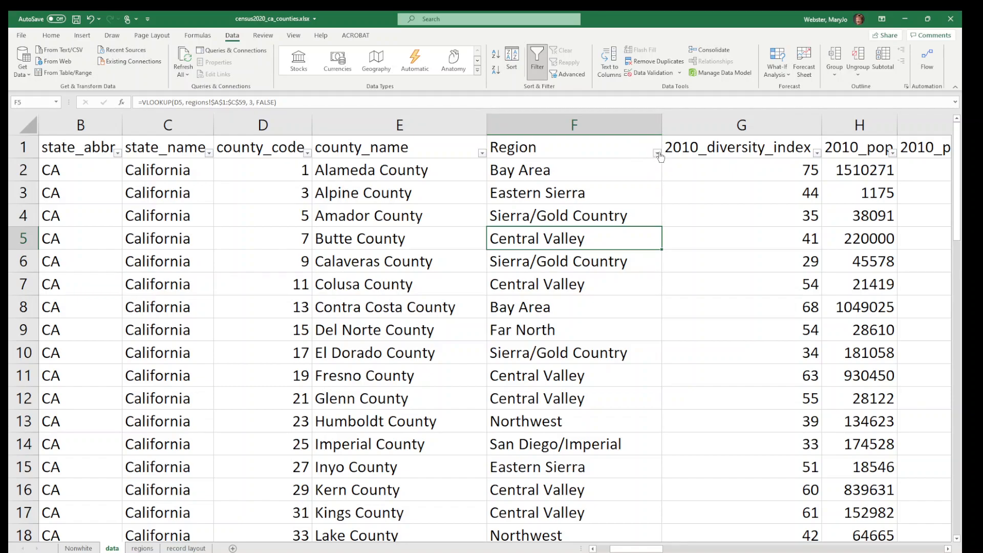
pyautogui.click(657, 153)
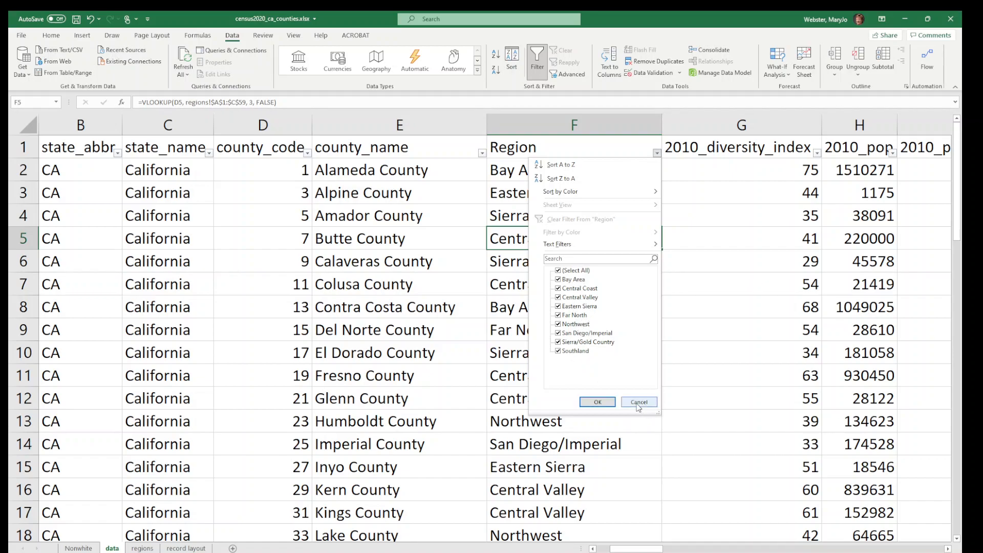
pyautogui.click(639, 402)
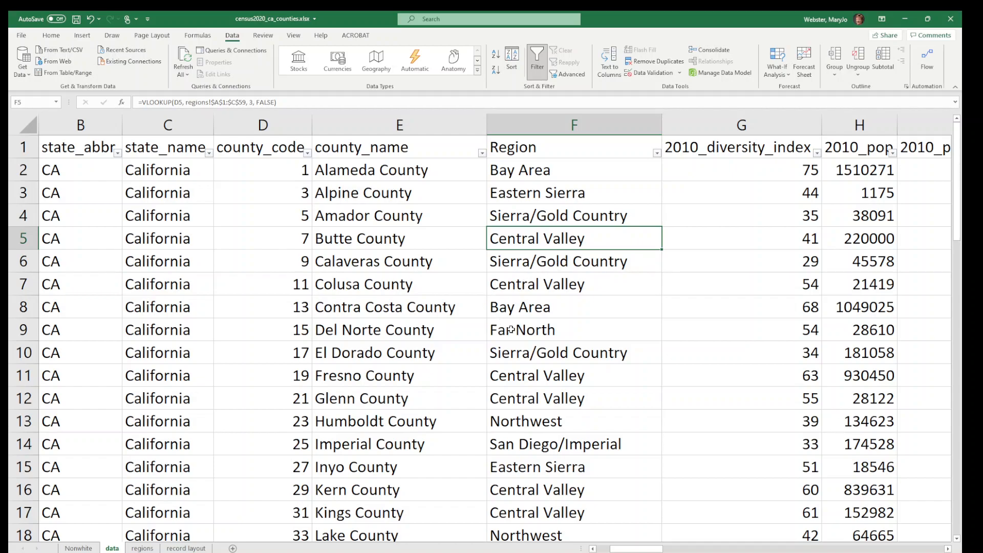
# Copy the whole Region column and paste it over itself as values with Paste Special.
pyautogui.click(552, 128)
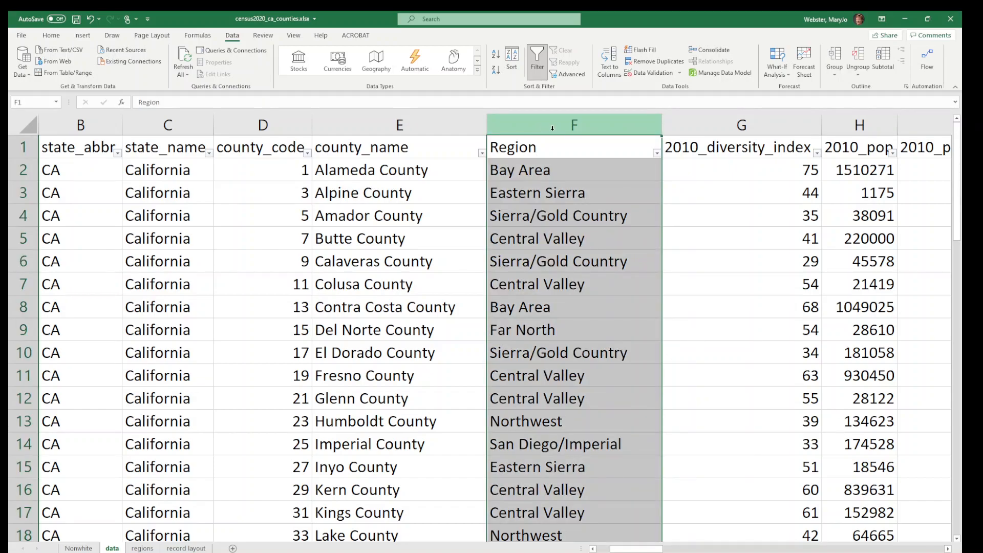
pyautogui.rightClick(553, 124)
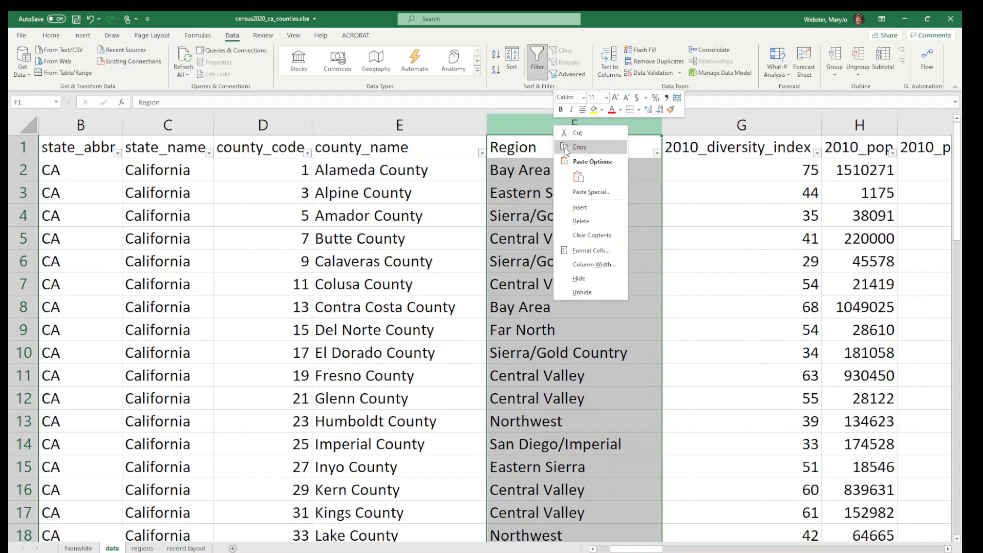
pyautogui.click(566, 148)
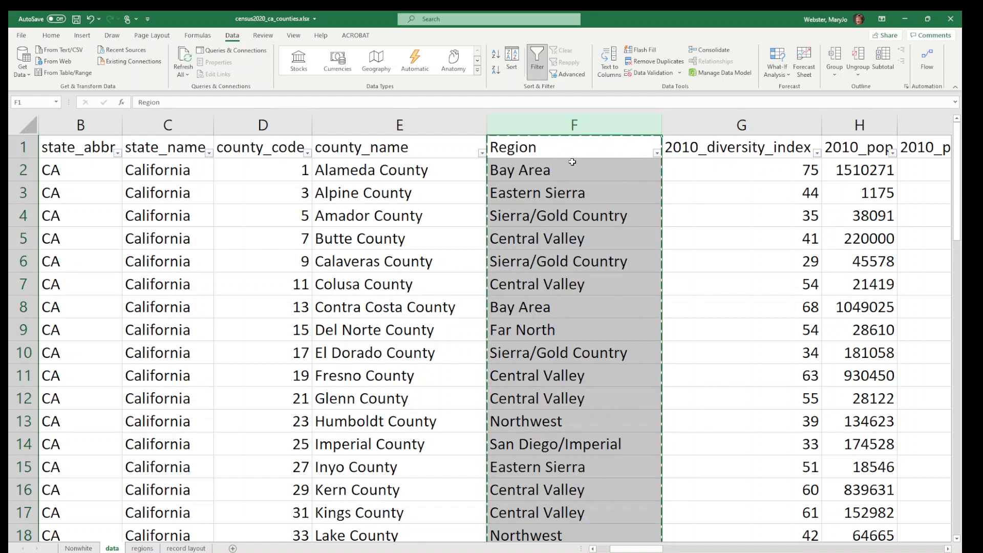
pyautogui.rightClick(561, 163)
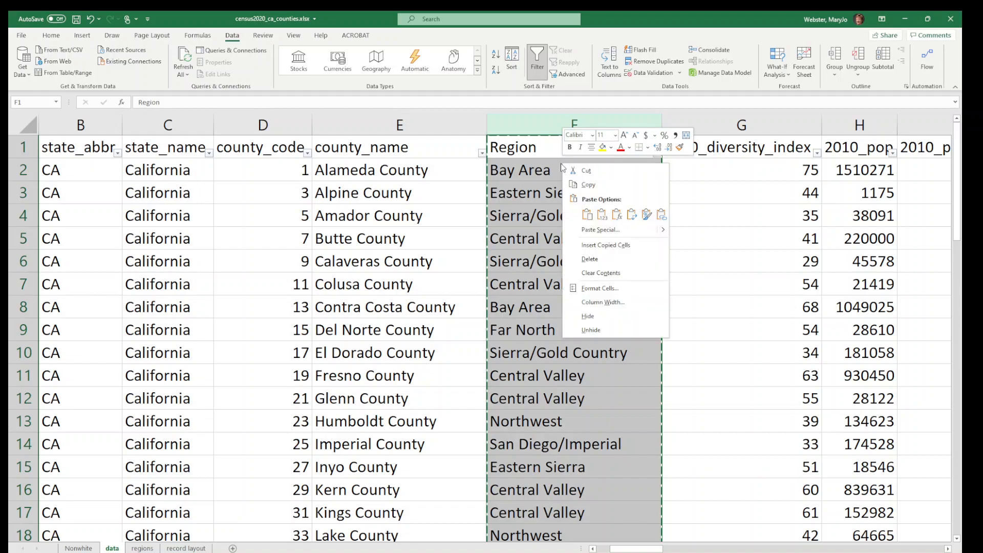
pyautogui.click(611, 234)
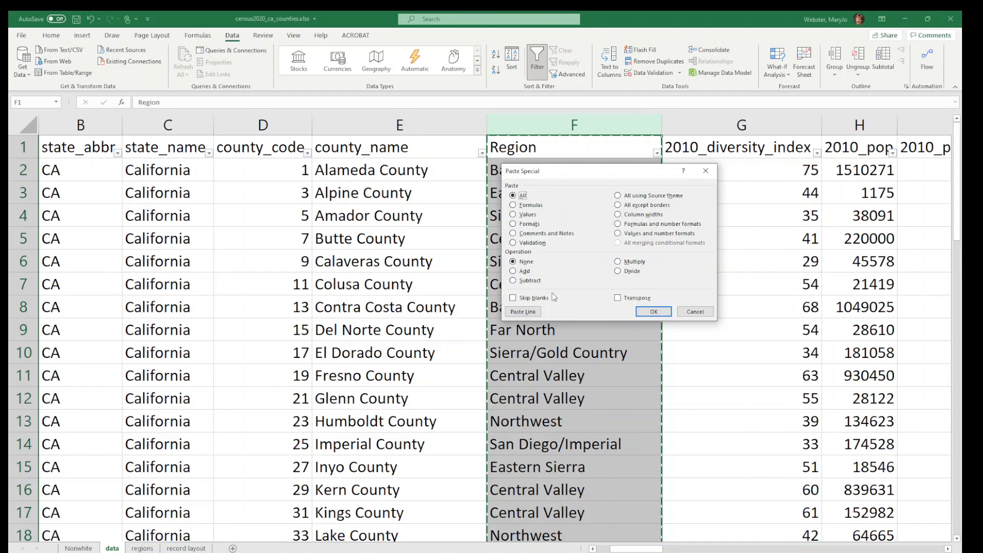
pyautogui.click(521, 217)
pyautogui.click(654, 311)
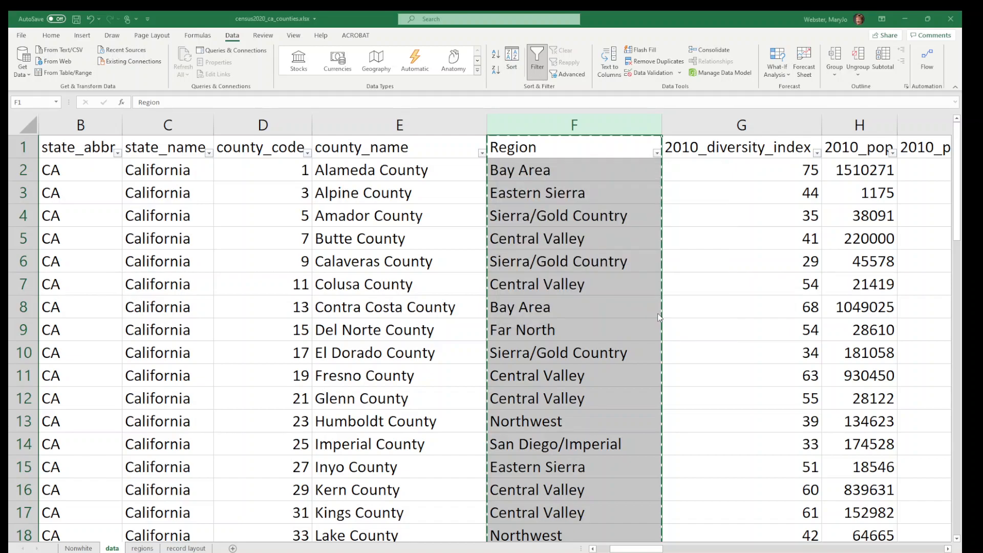
# Repeat the values-only paste over the Region column, inspect several of its cells, and end copy mode.
pyautogui.rightClick(560, 184)
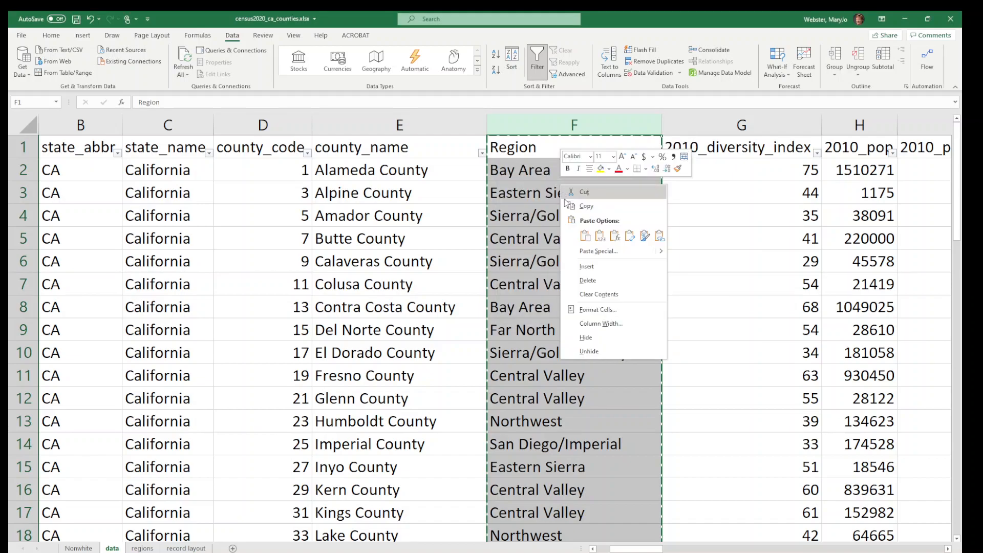
pyautogui.click(602, 243)
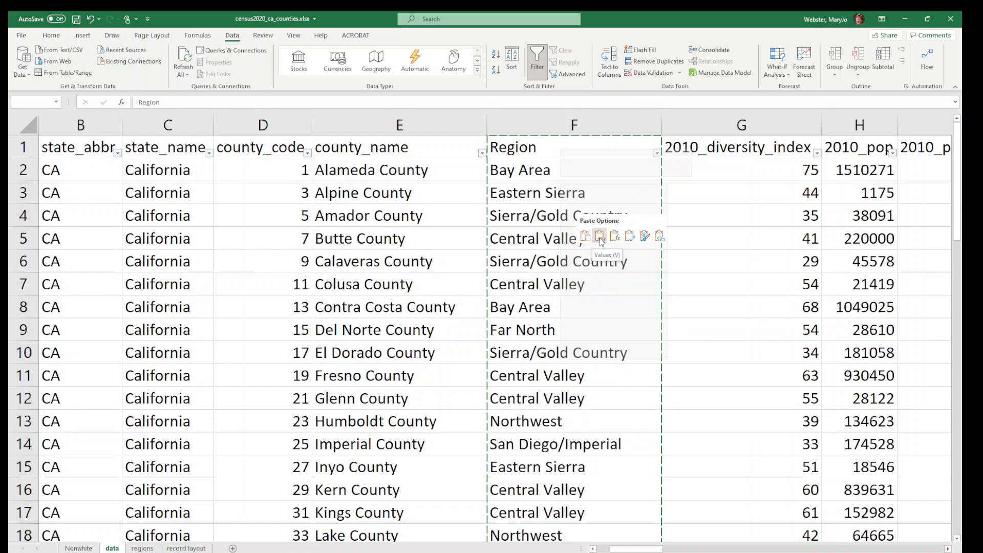
pyautogui.click(592, 263)
pyautogui.click(504, 172)
pyautogui.click(535, 217)
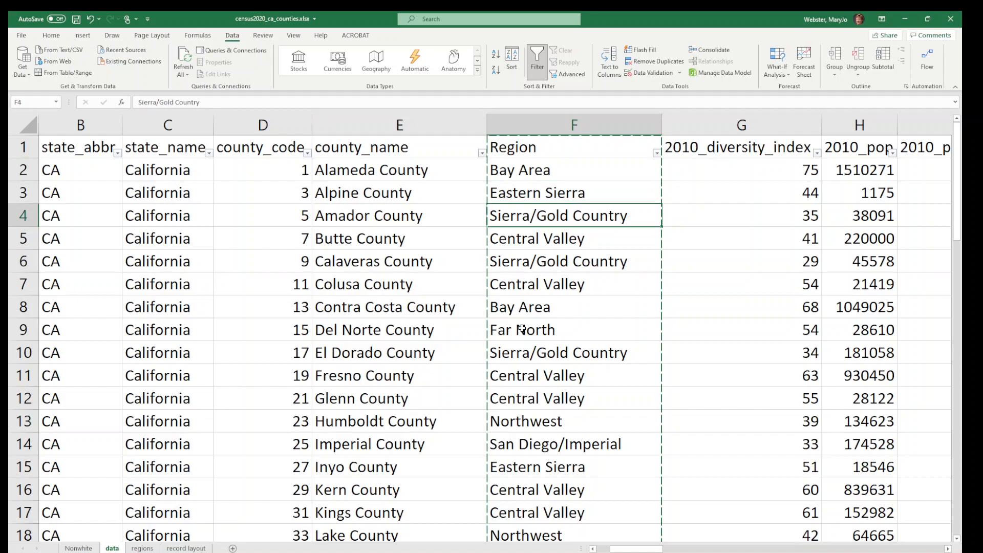
pyautogui.click(575, 281)
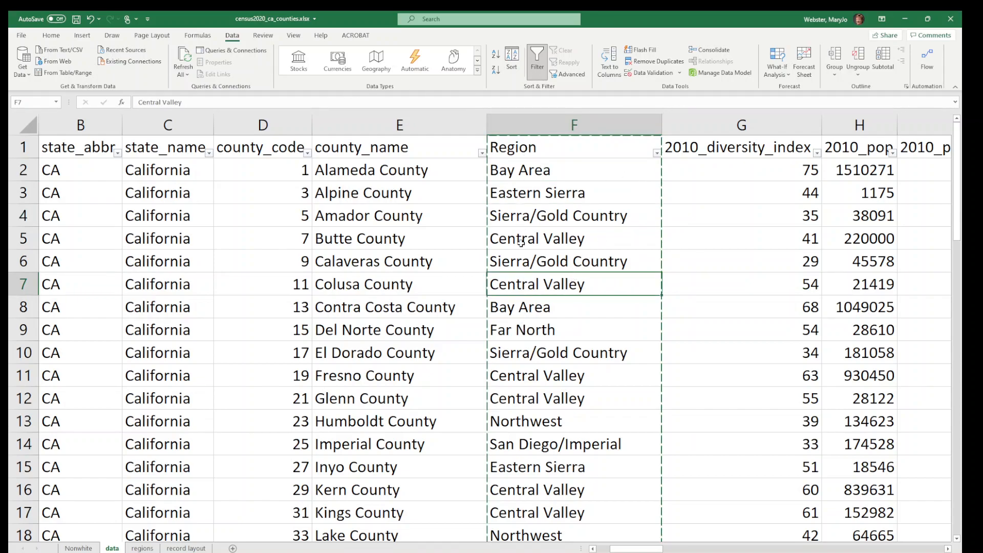
pyautogui.press('Escape')
pyautogui.click(582, 261)
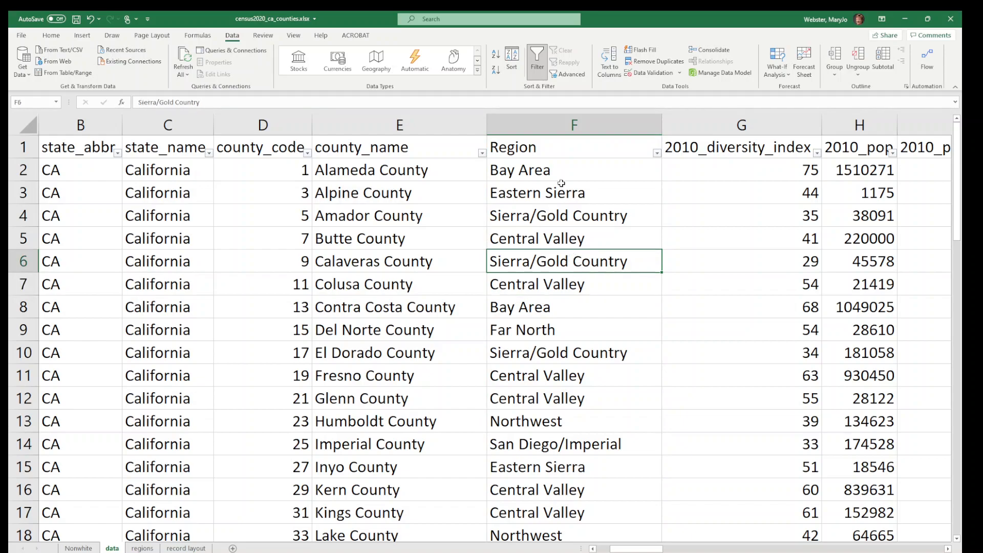
# Turn off filtering on the data sheet and look across its columns.
pyautogui.click(544, 62)
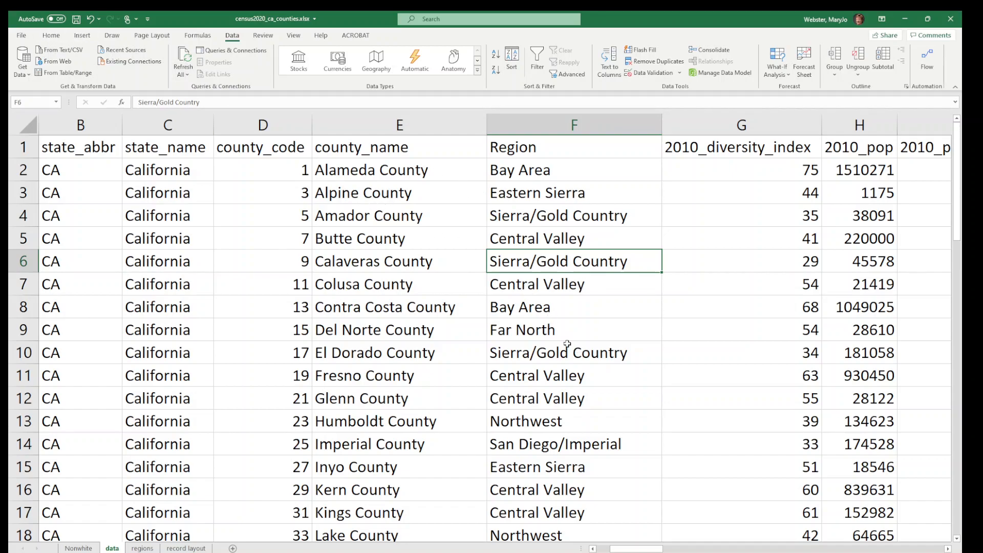
pyautogui.moveTo(636, 549); pyautogui.dragTo(669, 550)
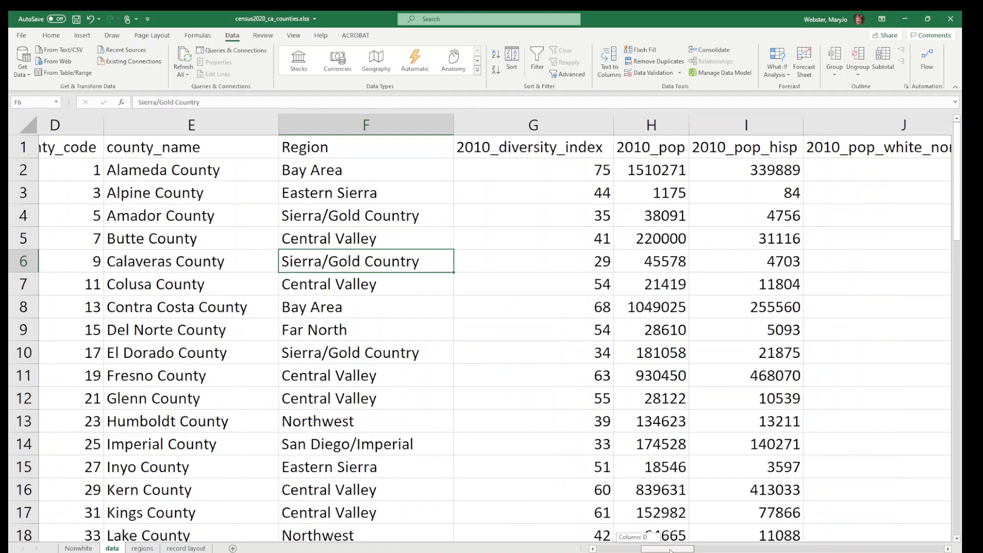
pyautogui.moveTo(635, 550); pyautogui.dragTo(593, 539)
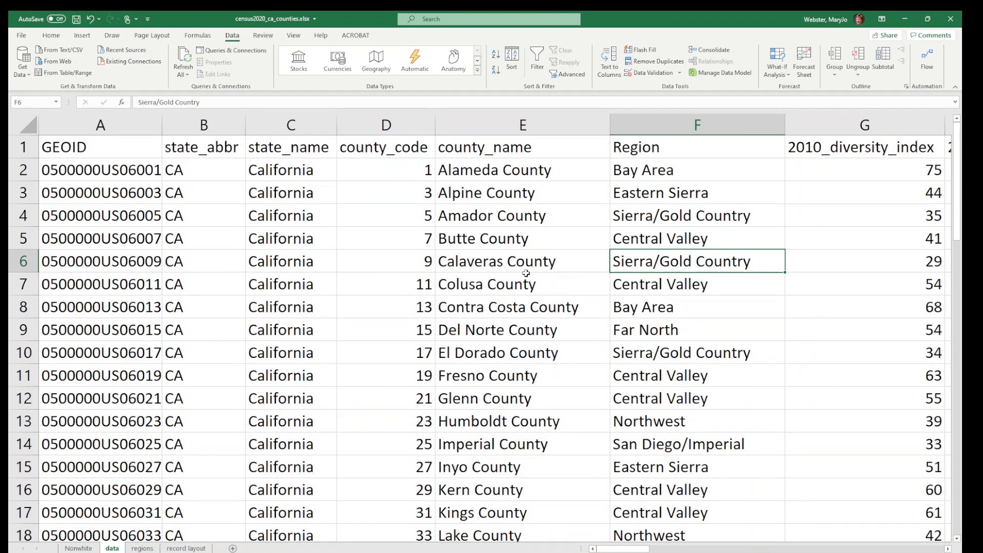
# Create a PivotTable on a new worksheet from the full table on the data sheet.
pyautogui.click(684, 306)
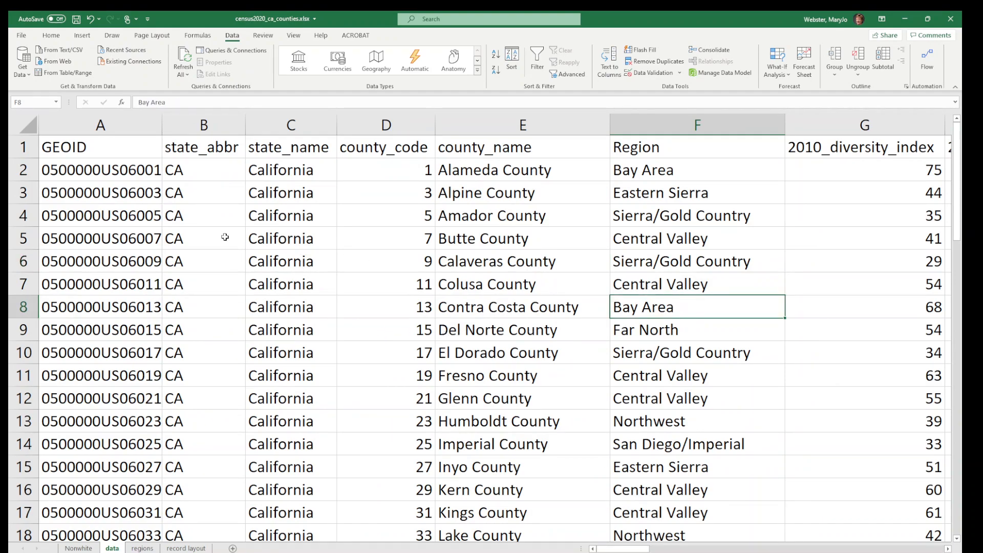
pyautogui.click(83, 36)
pyautogui.click(26, 59)
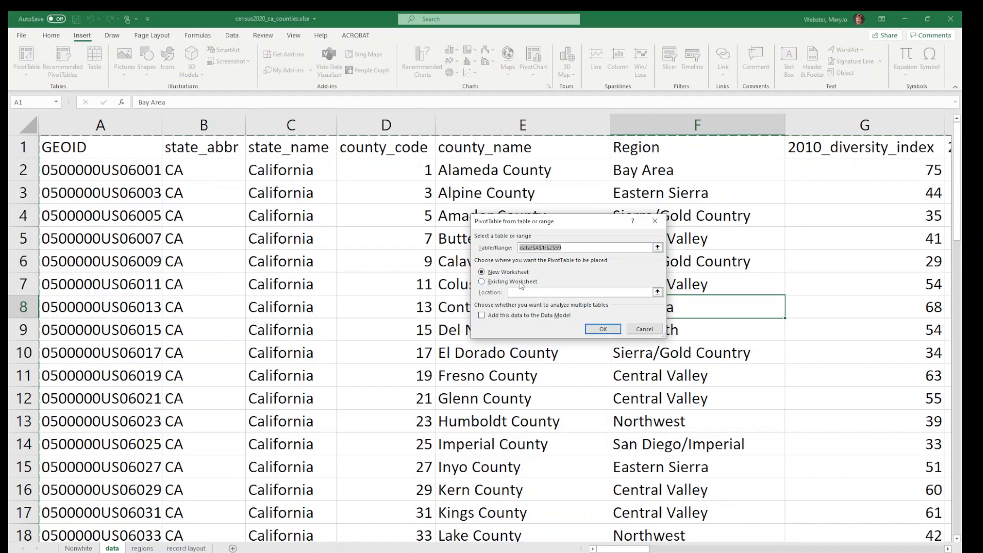
pyautogui.click(602, 331)
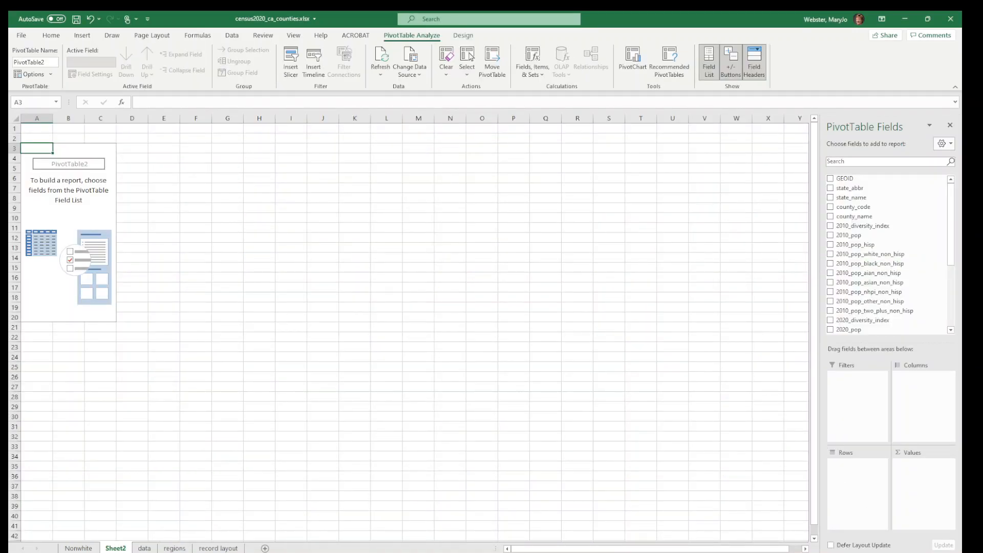
# Widen the PivotTable field list and refresh the PivotTable from its source data to bring in the Region field.
pyautogui.keyDown('ctrl'); pyautogui.scroll(3, 818, 335); pyautogui.keyUp('ctrl')
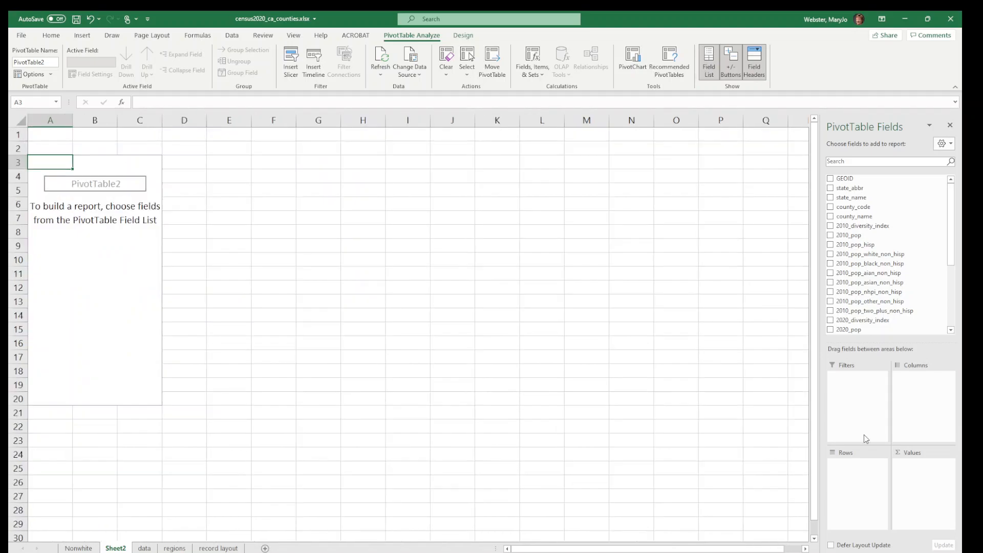
pyautogui.moveTo(819, 334); pyautogui.dragTo(663, 334)
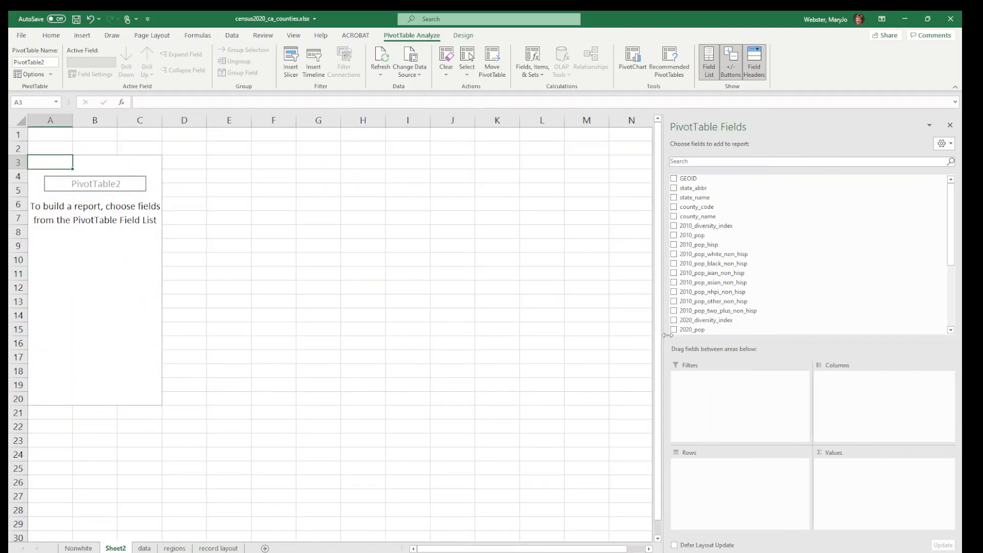
pyautogui.scroll(-4, 738, 307)
pyautogui.scroll(4, 738, 307)
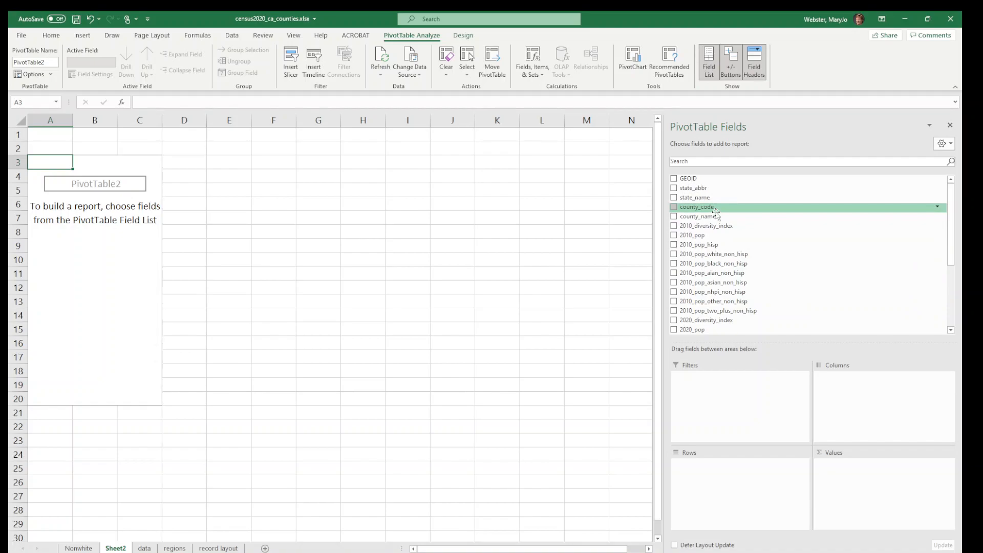
pyautogui.click(380, 58)
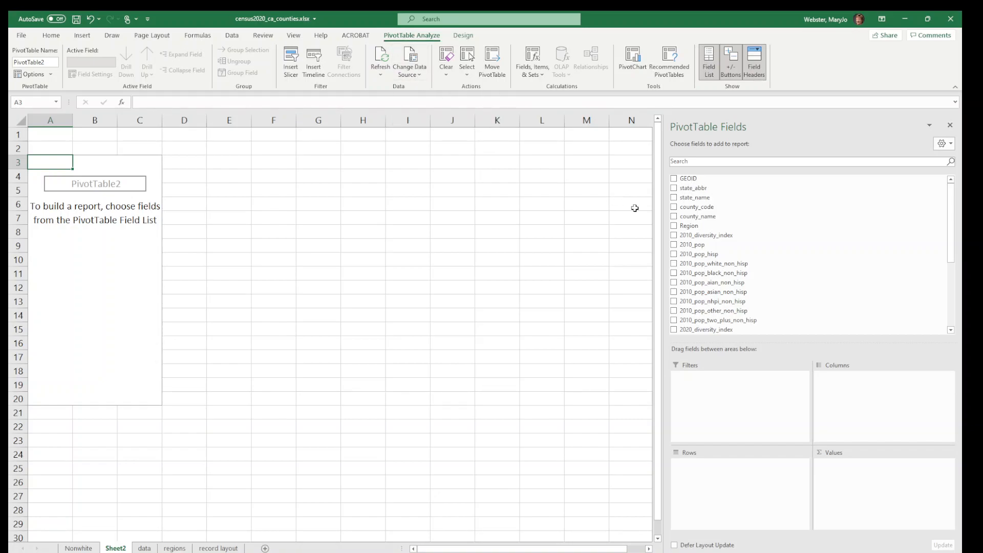
# Set Region as the PivotTable's rows and add the sums of 2010_pop and 2020_pop as its values.
pyautogui.moveTo(693, 226); pyautogui.dragTo(729, 515)
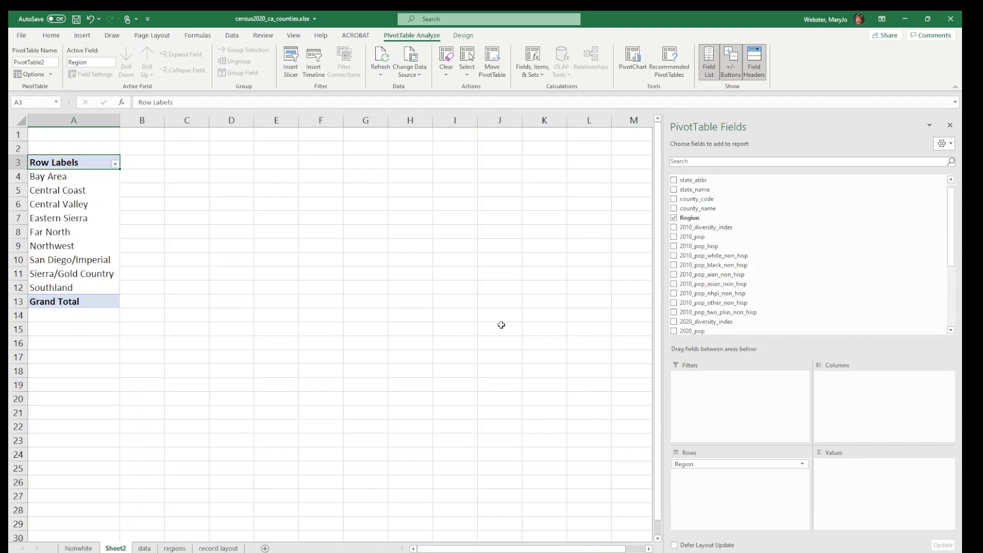
pyautogui.moveTo(692, 238); pyautogui.dragTo(870, 484)
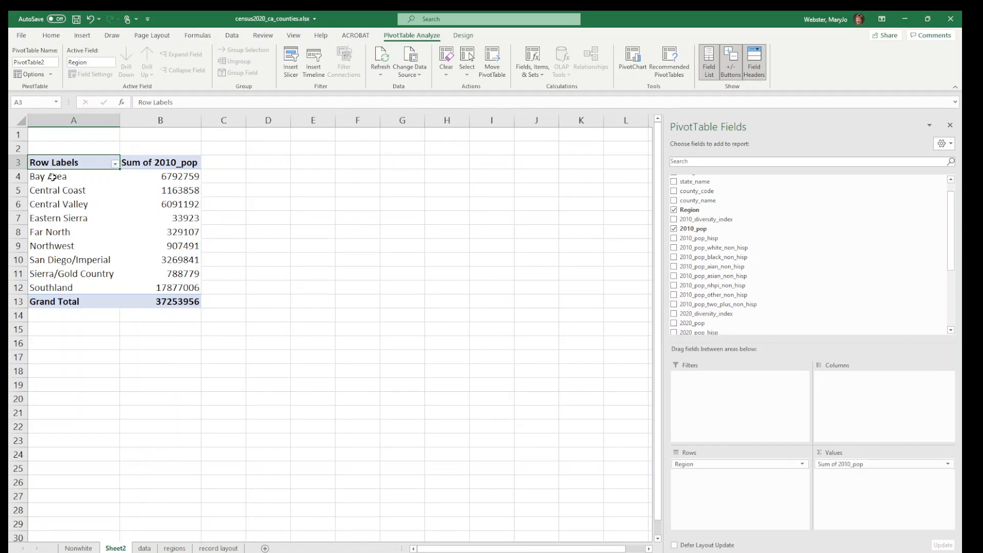
pyautogui.moveTo(168, 176)
pyautogui.moveTo(65, 179); pyautogui.dragTo(179, 176)
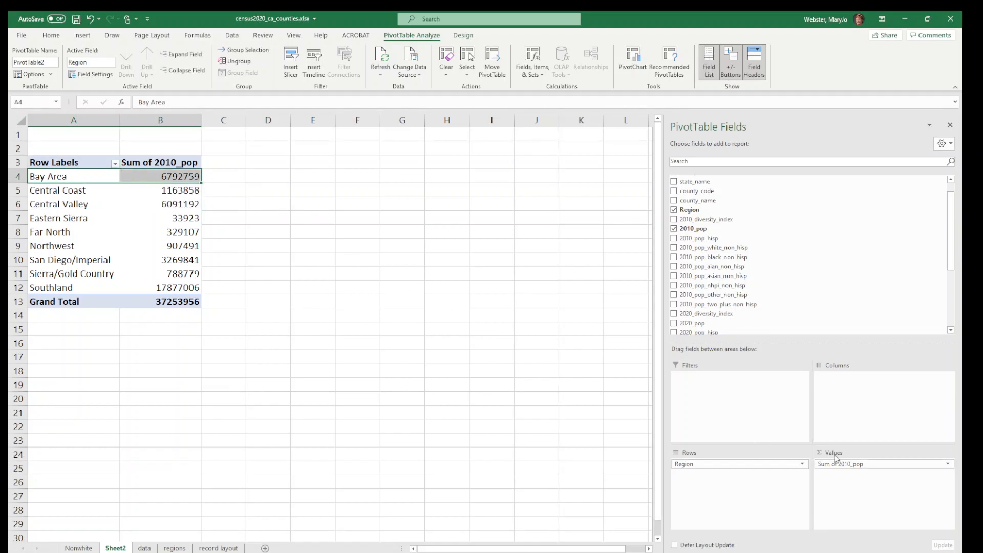
pyautogui.moveTo(689, 324); pyautogui.dragTo(847, 484)
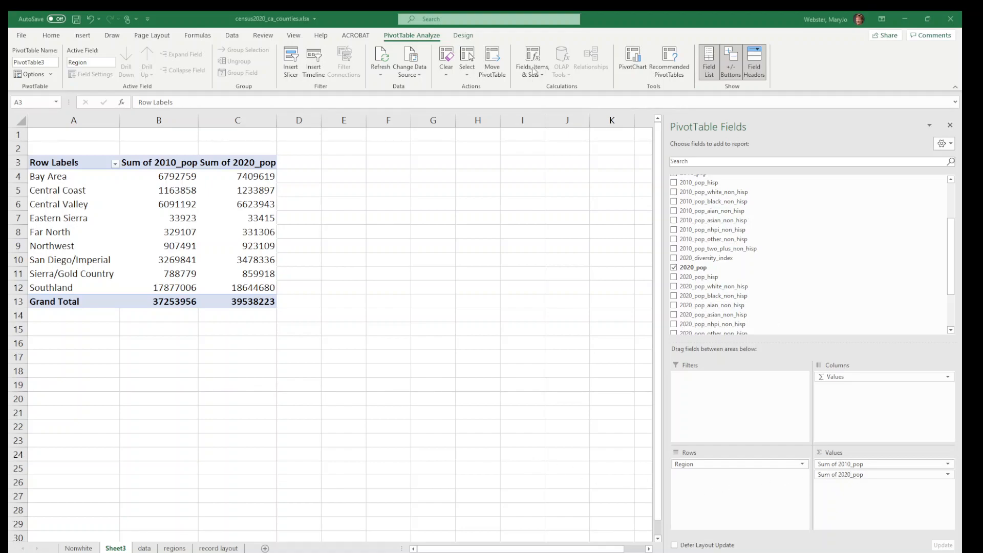
# Start a new calculated field in the PivotTable and name it pctchg.
pyautogui.click(534, 77)
pyautogui.click(540, 91)
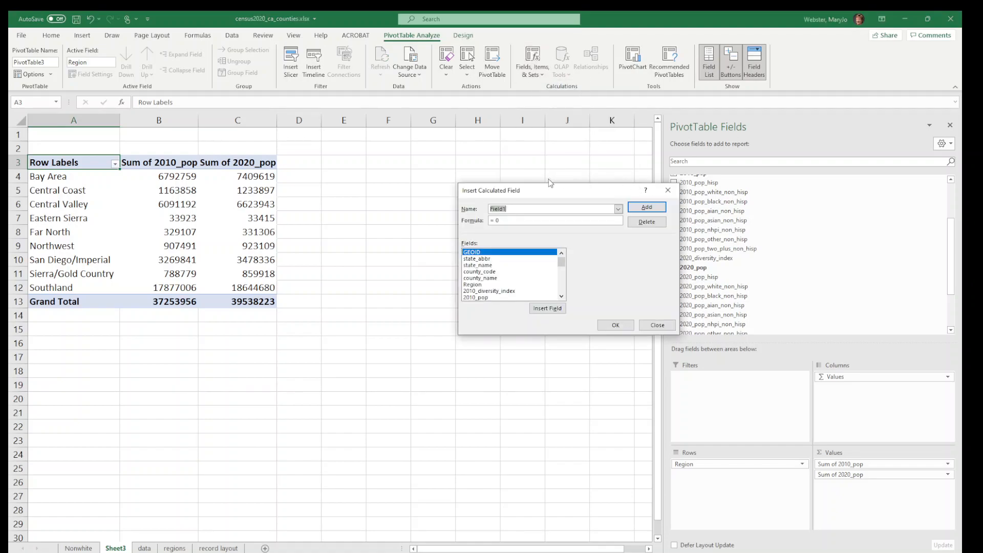
pyautogui.click(494, 209)
pyautogui.doubleClick(522, 208)
pyautogui.write('pctchg')
# Define the pctchg calculated field as ('2020_pop' - '2010_pop')/'2010_pop' and add it to the PivotTable.
pyautogui.scroll(-2, 563, 292)
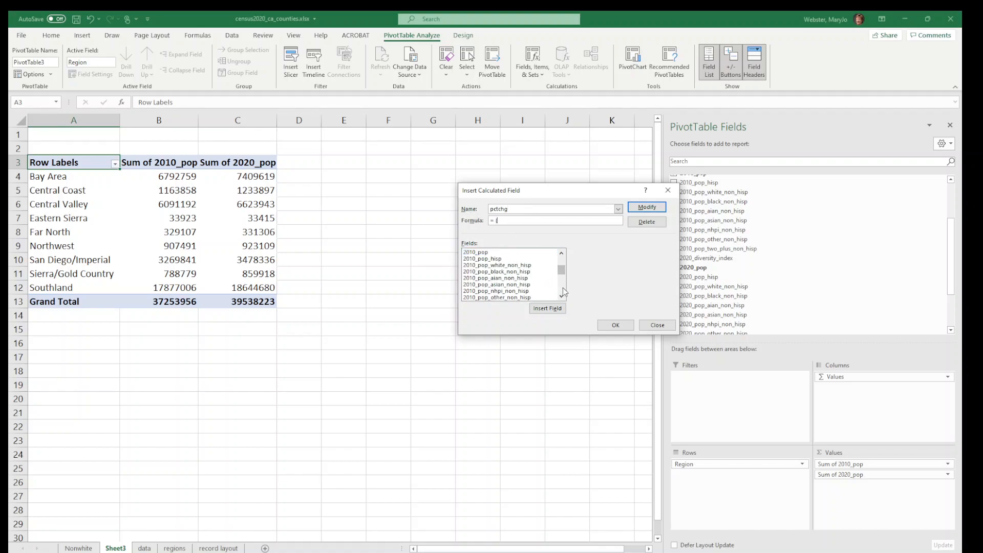
pyautogui.scroll(-2, 566, 288)
pyautogui.doubleClick(473, 273)
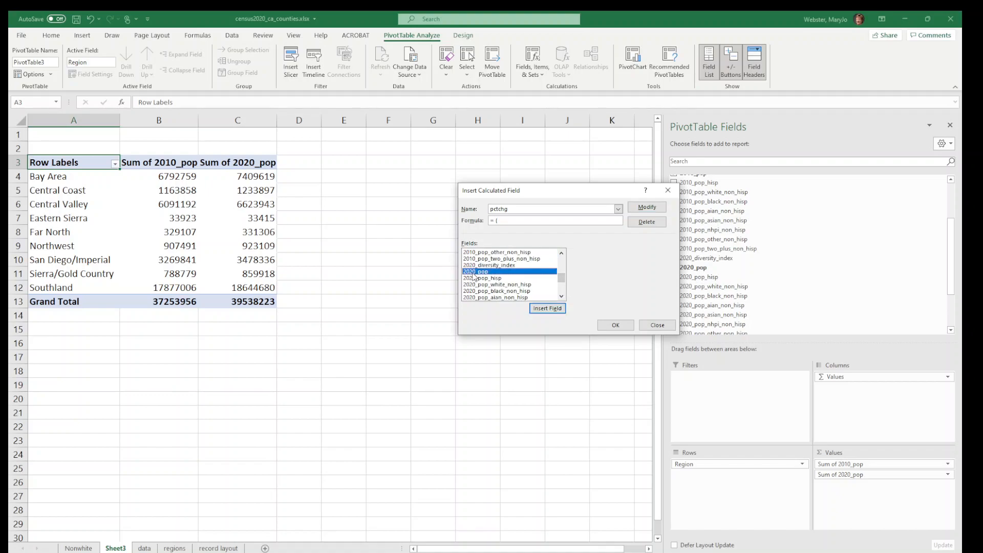
pyautogui.click(561, 254)
pyautogui.click(562, 254)
pyautogui.click(561, 254)
pyautogui.click(562, 254)
pyautogui.click(562, 254)
pyautogui.click(561, 254)
pyautogui.click(561, 254)
pyautogui.click(561, 254)
pyautogui.click(561, 254)
pyautogui.doubleClick(484, 266)
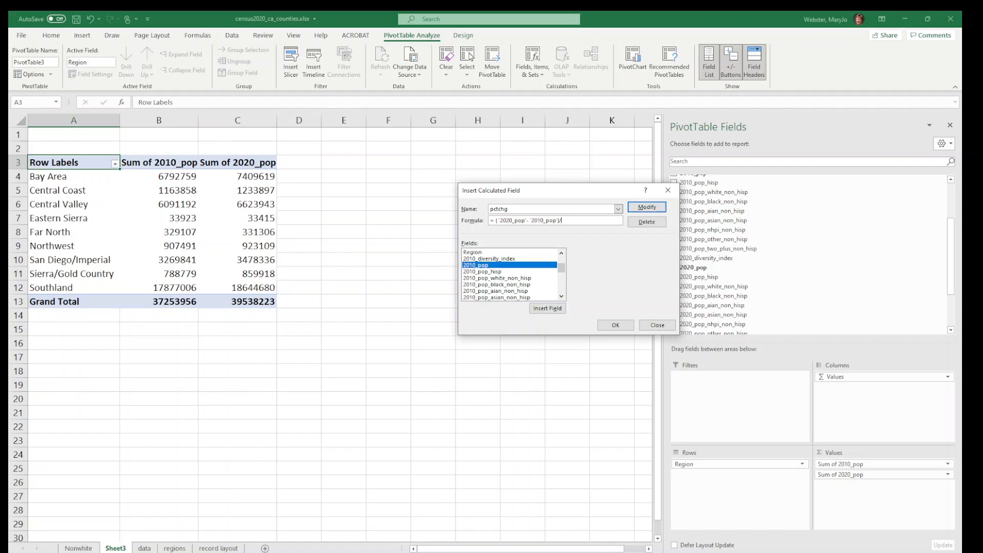
pyautogui.doubleClick(471, 265)
pyautogui.click(616, 325)
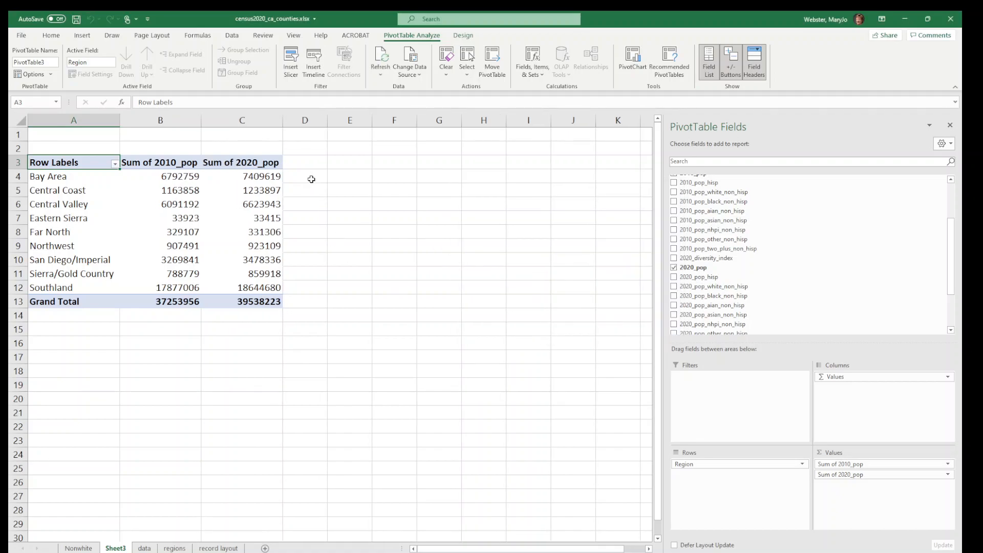
pyautogui.scroll(-3, 784, 295)
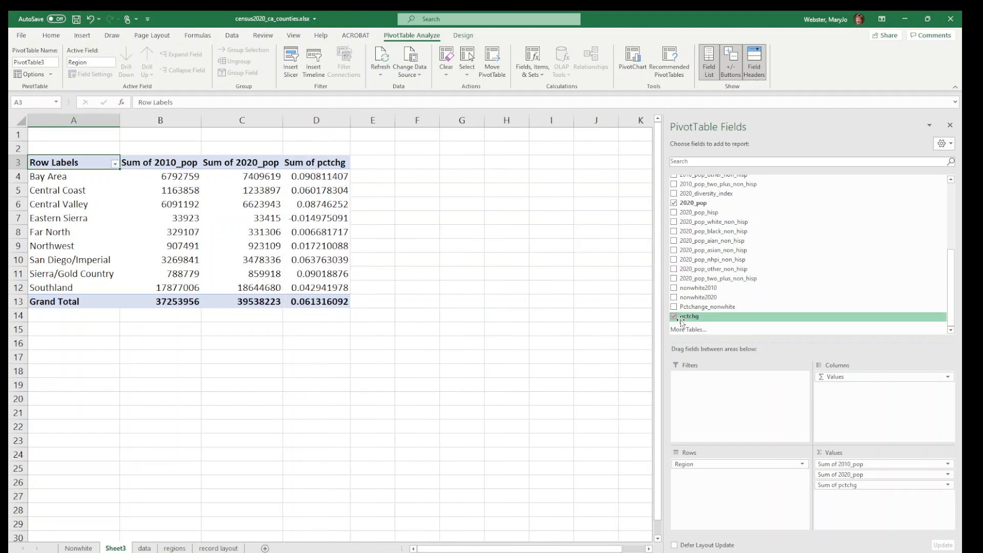
# Format the regions' pctchg values in D4:D12 as percentages with one decimal place.
pyautogui.click(331, 179)
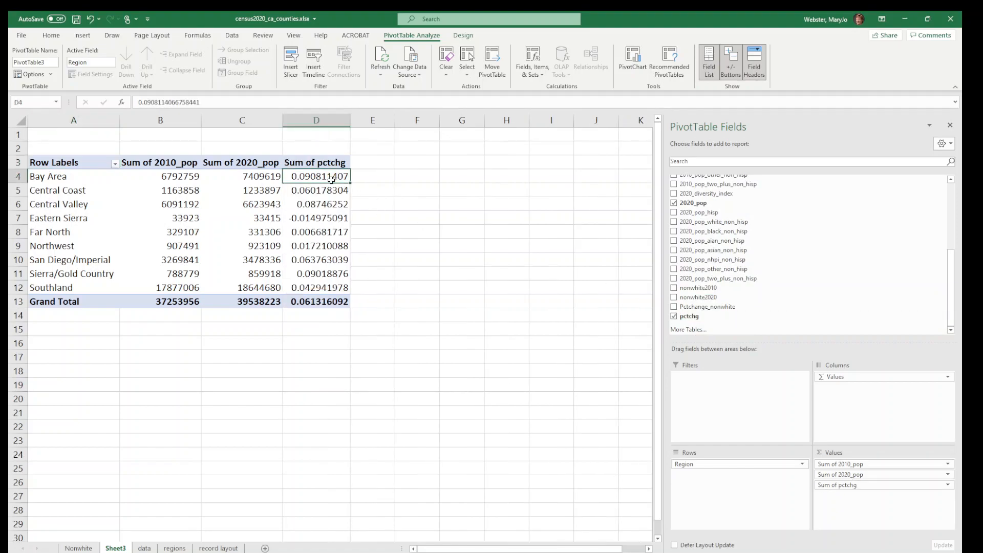
pyautogui.moveTo(331, 179); pyautogui.dragTo(328, 288)
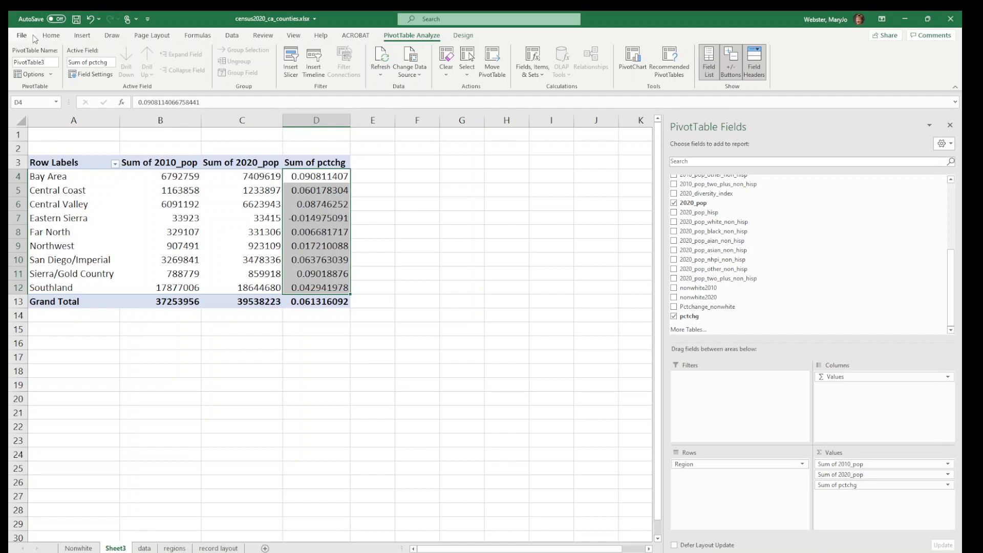
pyautogui.click(50, 35)
pyautogui.click(373, 70)
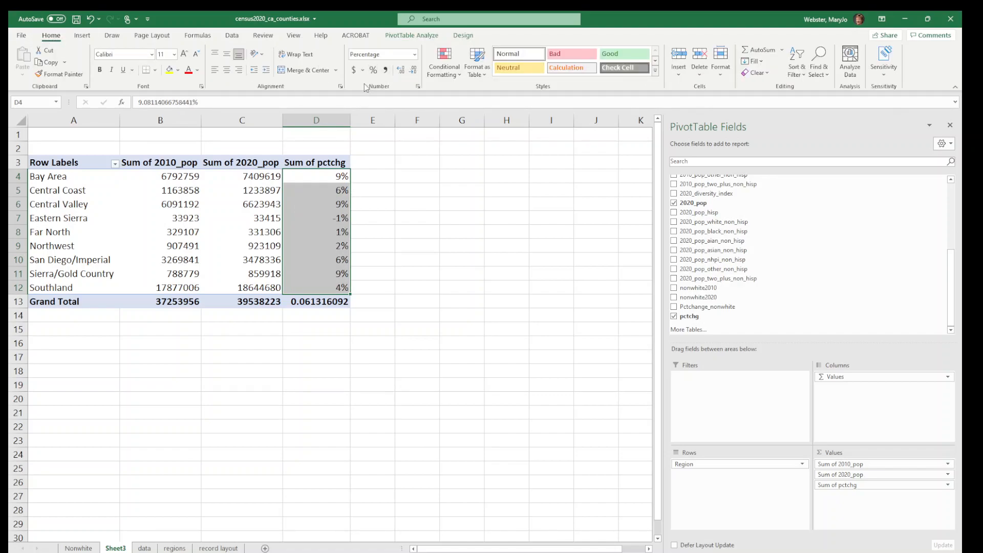
pyautogui.click(402, 70)
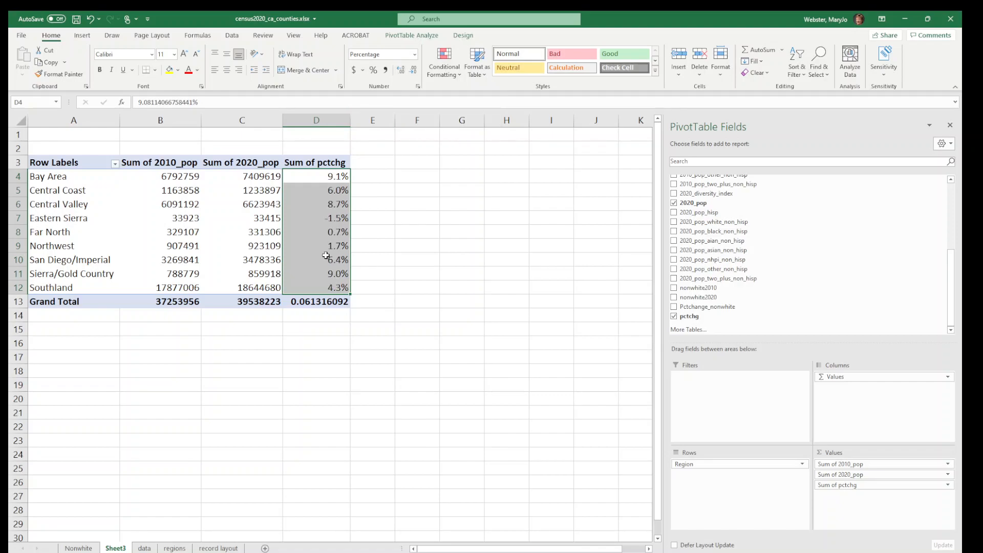
pyautogui.click(292, 180)
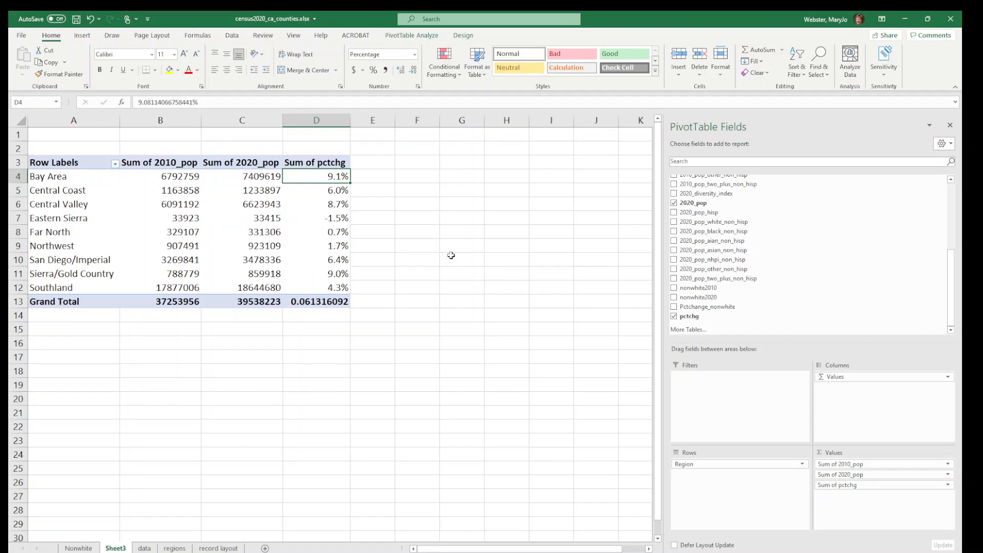
pyautogui.click(311, 276)
pyautogui.click(313, 220)
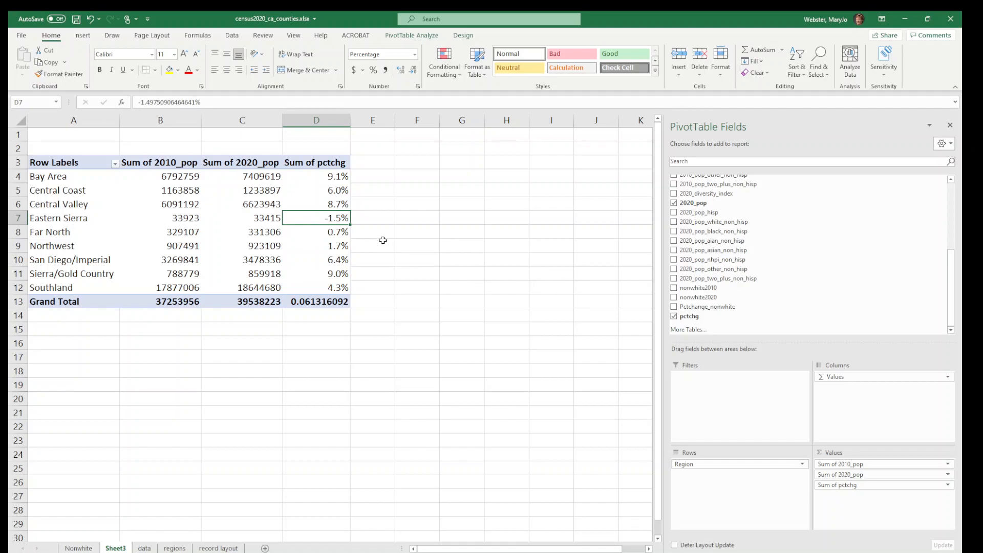
pyautogui.click(369, 175)
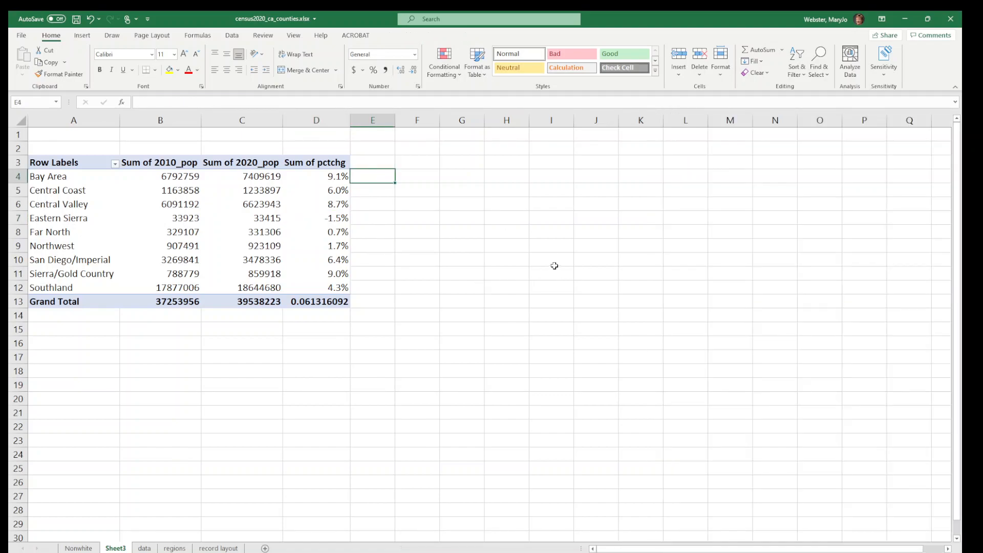
pyautogui.click(272, 221)
pyautogui.click(379, 180)
# Sort the PivotTable's regions by pctchg from largest to smallest.
pyautogui.click(313, 174)
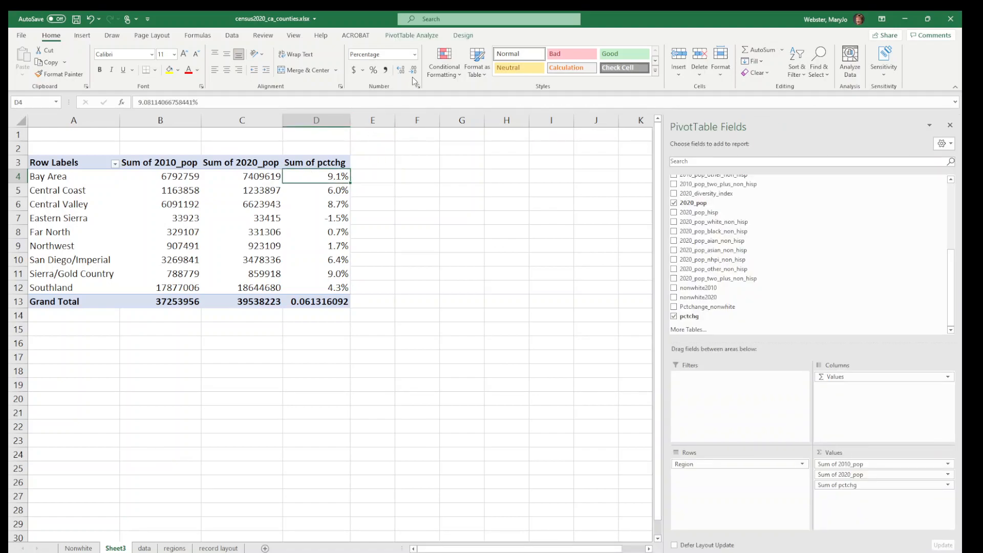
pyautogui.click(232, 34)
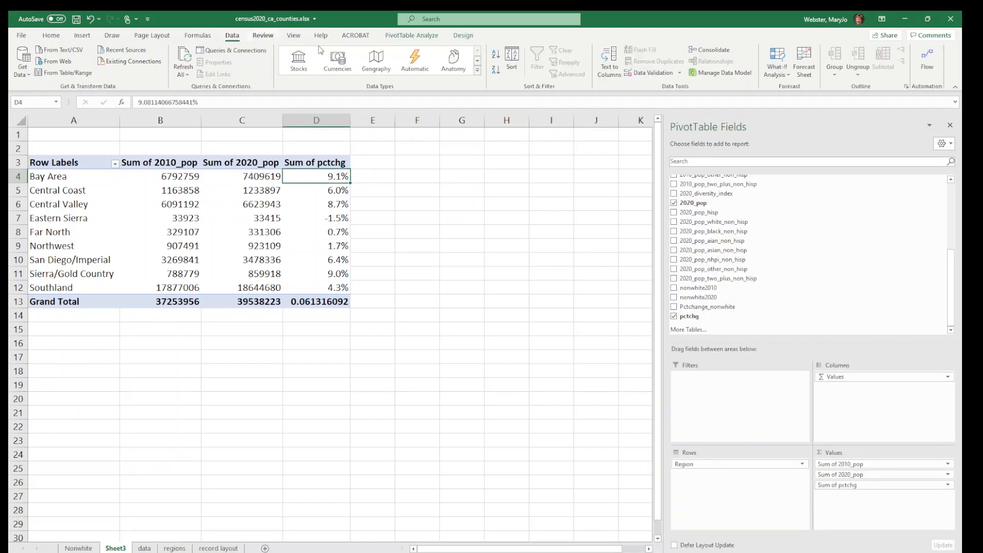
pyautogui.click(496, 69)
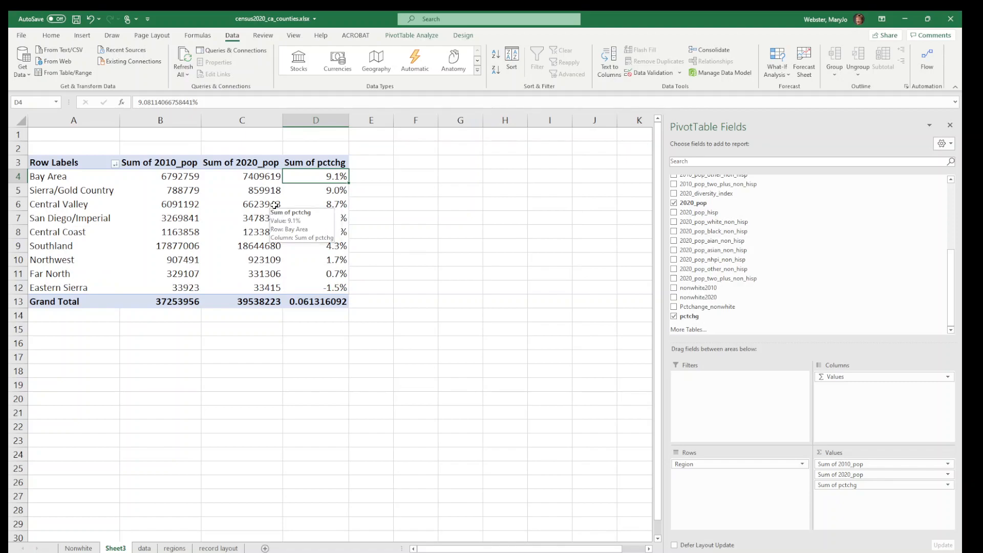
# Enter the percent-change formula =(C4-B4)/B4 in cell E4 beside the PivotTable.
pyautogui.click(379, 177)
pyautogui.write('=c')
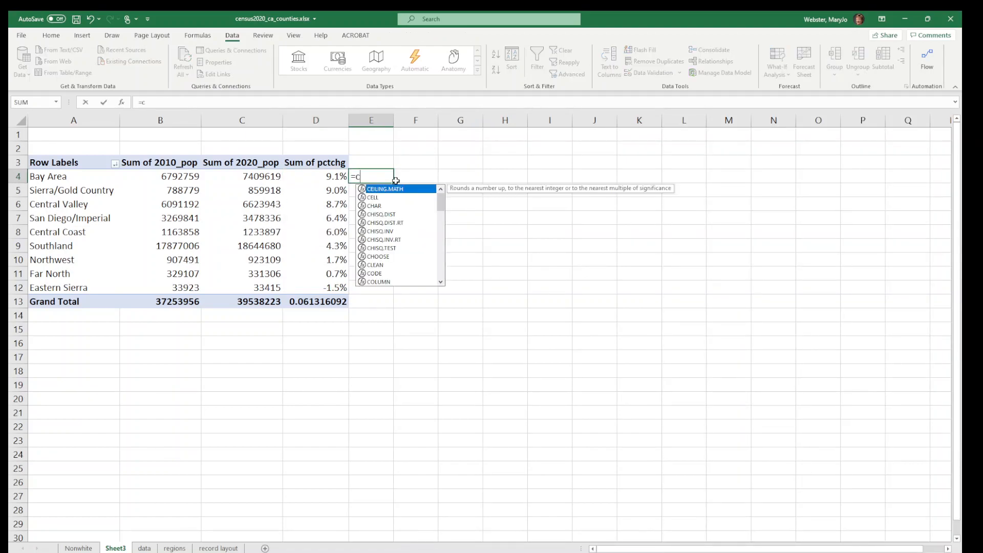
pyautogui.write('4-')
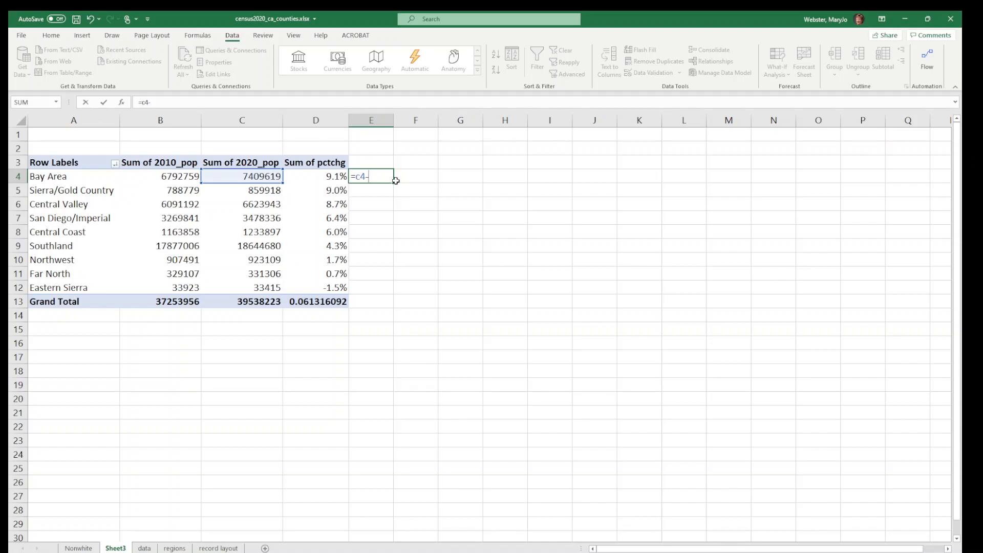
pyautogui.write('b4)/b4')
pyautogui.press('Return')
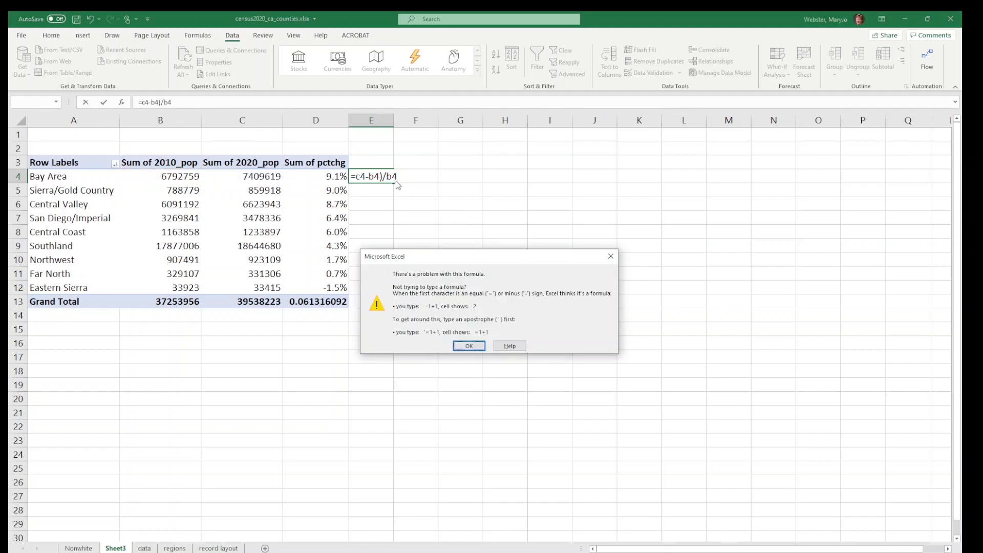
pyautogui.click(468, 346)
pyautogui.write('(')
pyautogui.press('Return')
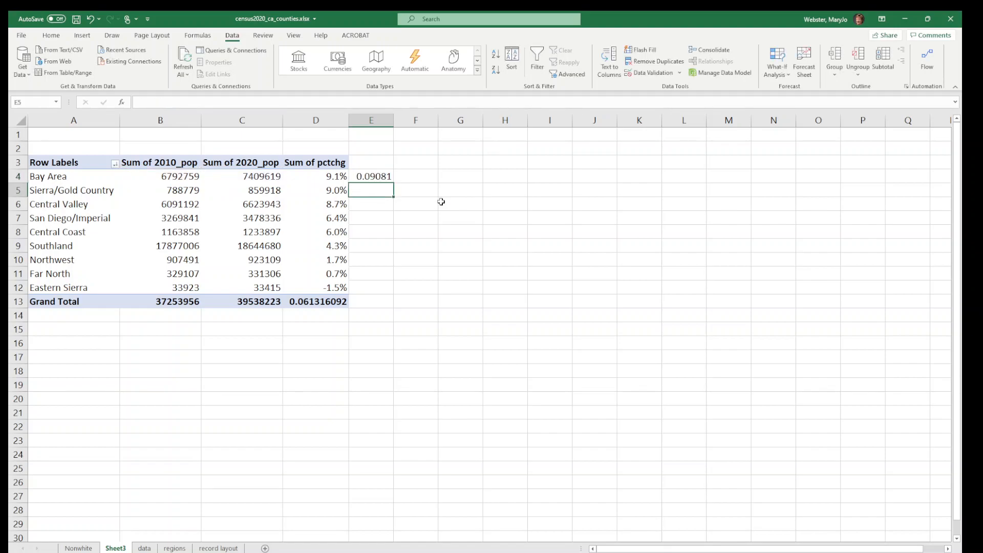
# Fill the percent-change formula from E4 down to E12 and format the range as percentages.
pyautogui.click(378, 174)
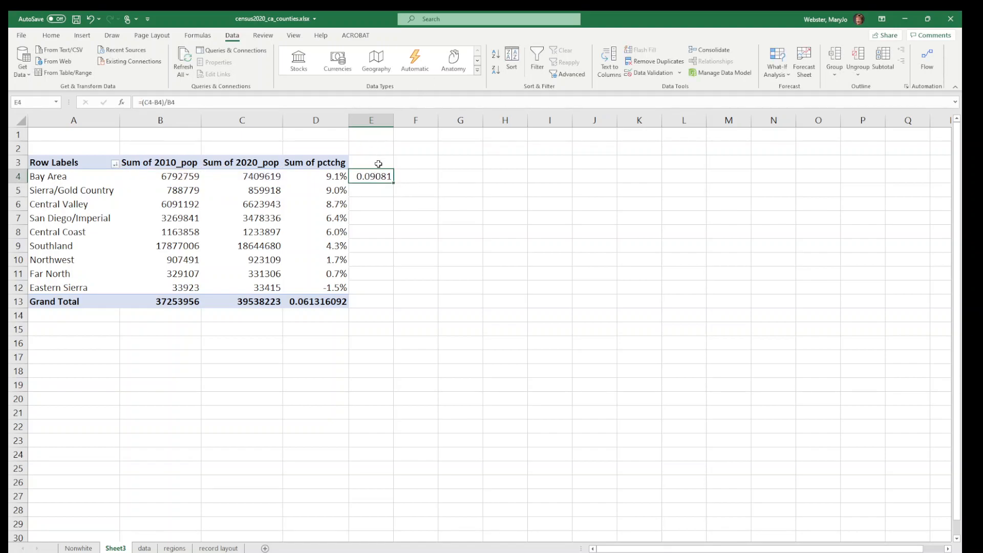
pyautogui.moveTo(393, 182); pyautogui.dragTo(392, 292)
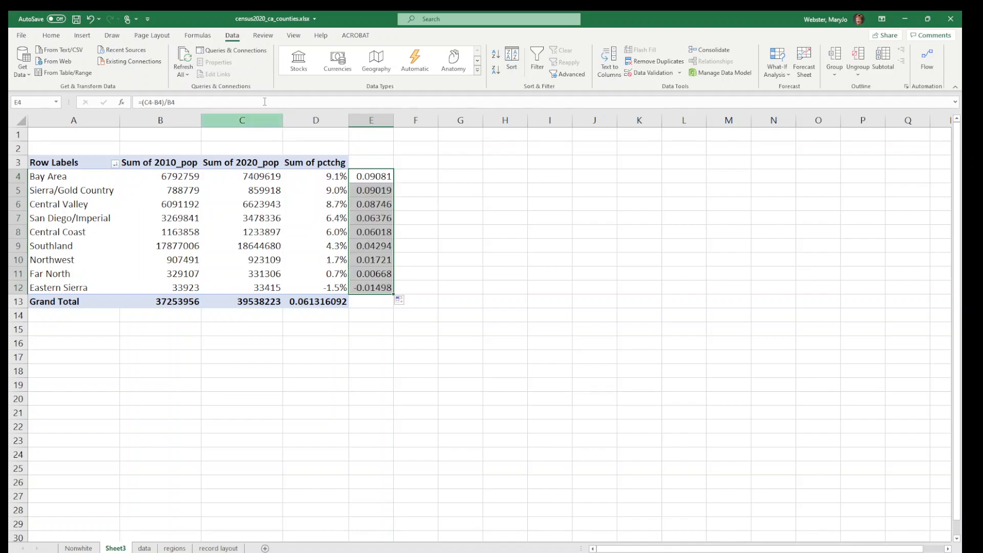
pyautogui.click(50, 36)
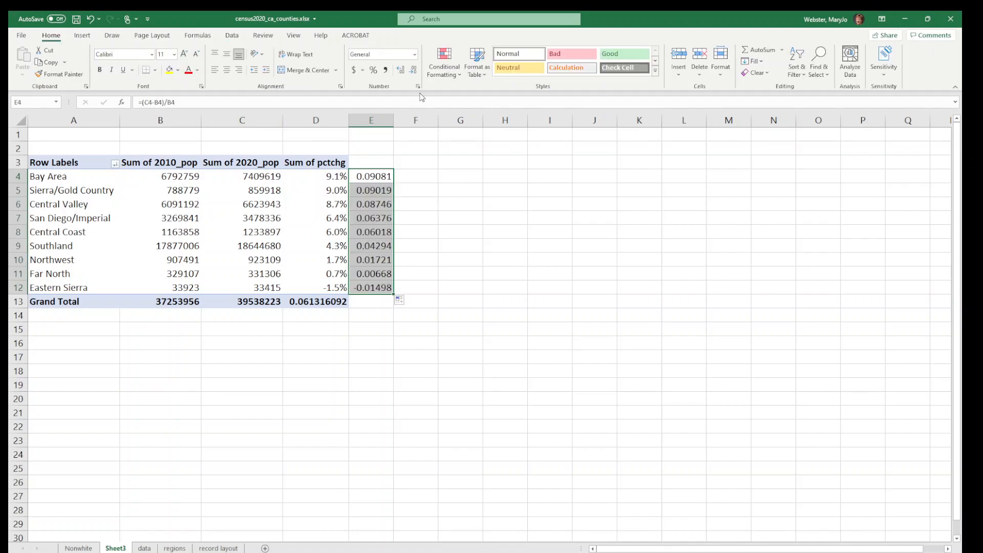
pyautogui.click(375, 74)
pyautogui.click(265, 175)
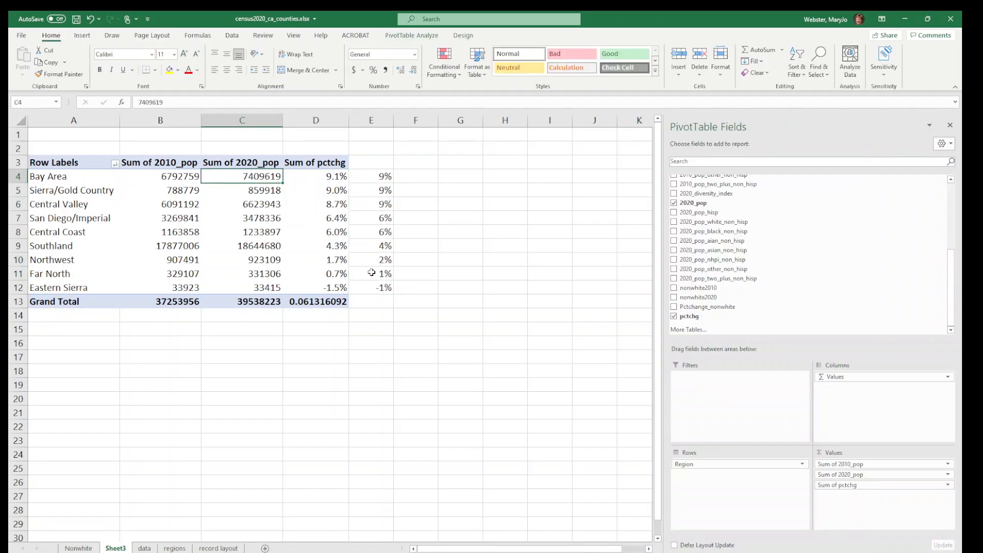
pyautogui.click(375, 242)
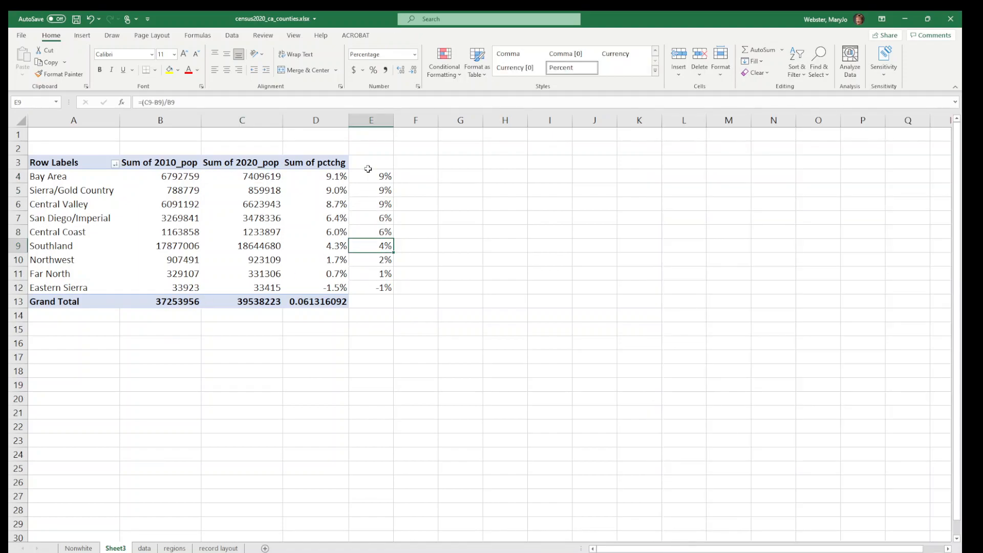
pyautogui.click(250, 228)
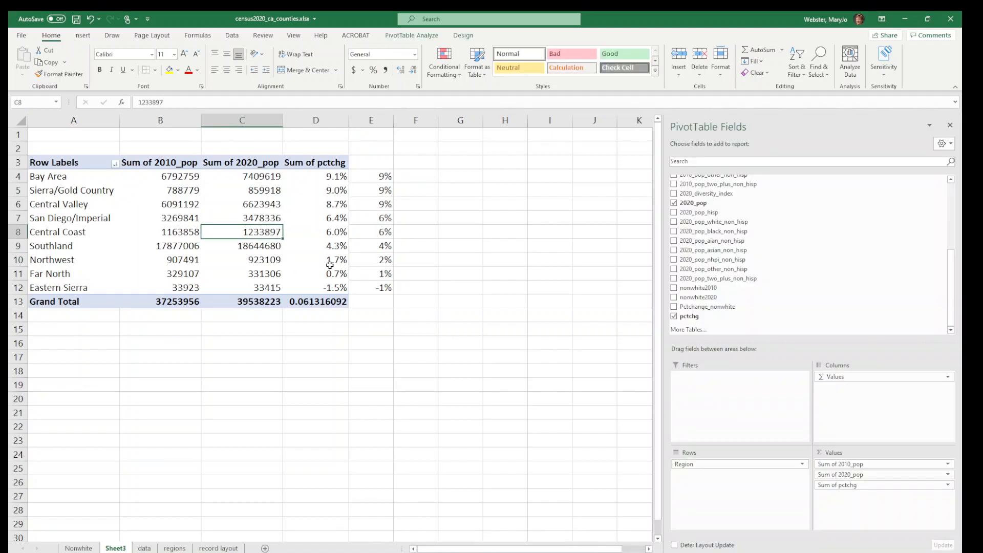
pyautogui.moveTo(335, 290)
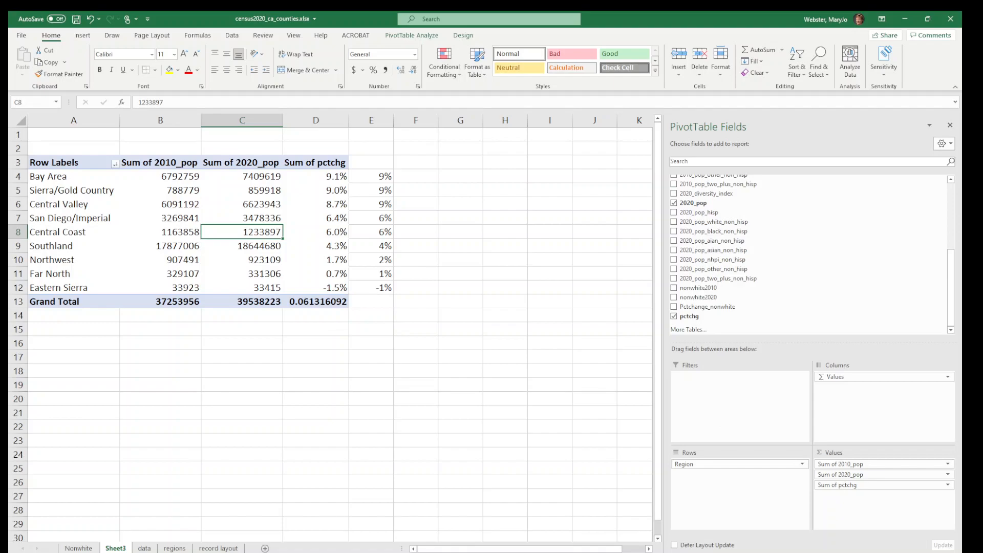